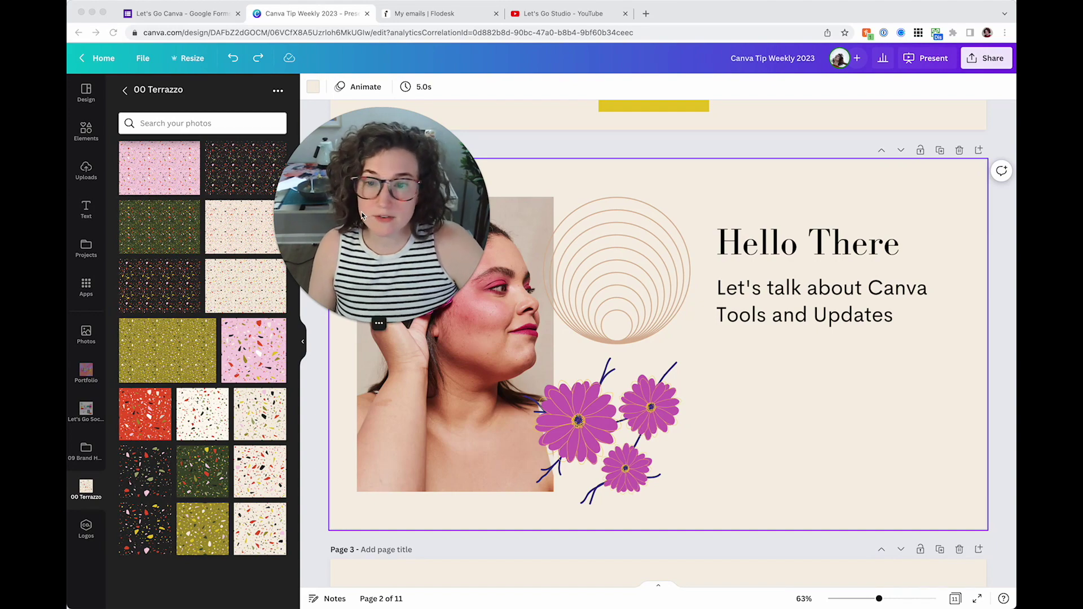
Switch to the Let's Go Canva Google Forms tab showing its 66 responses.
click(161, 13)
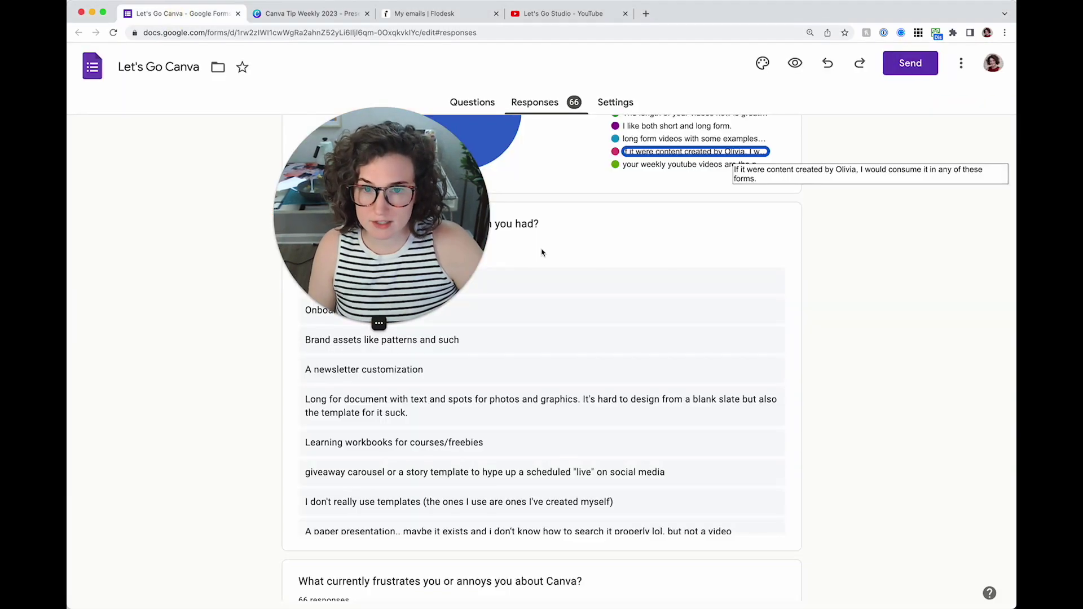
Scroll up to the STRUGGLE chart: using all the tools 45, keeping Canva organized 43.
scroll(909, 293, down, 12)
scroll(907, 291, up, 10)
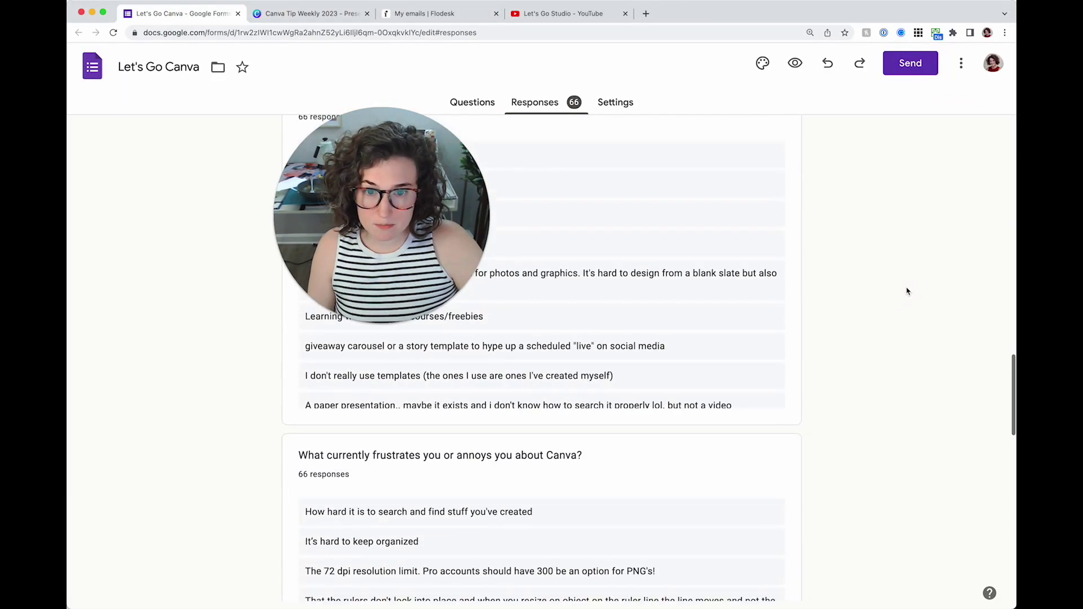
scroll(907, 291, up, 5)
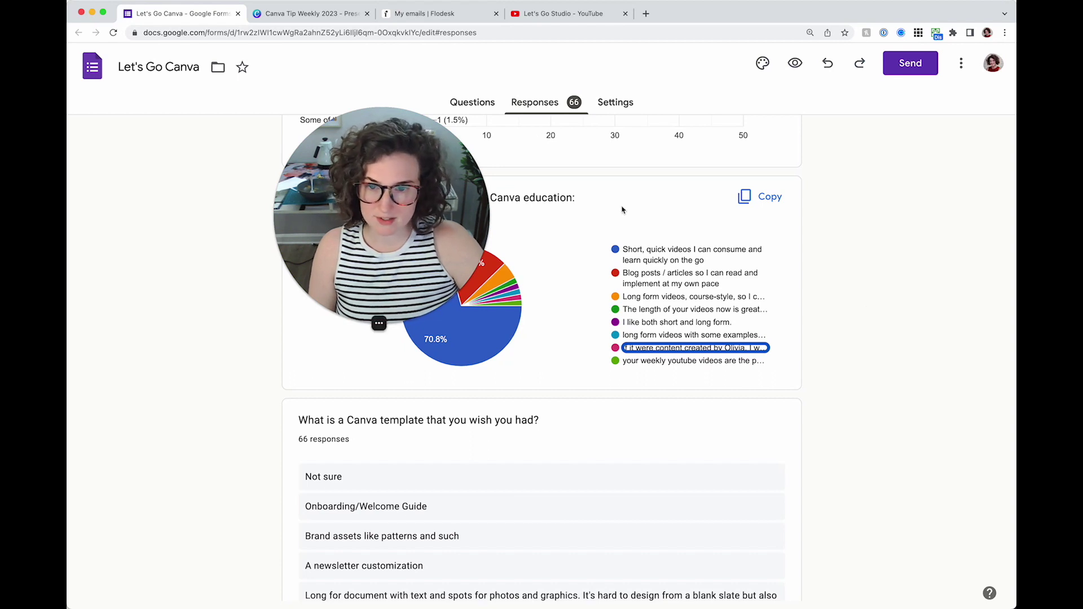
scroll(615, 219, up, 1)
scroll(616, 218, up, 3)
click(208, 415)
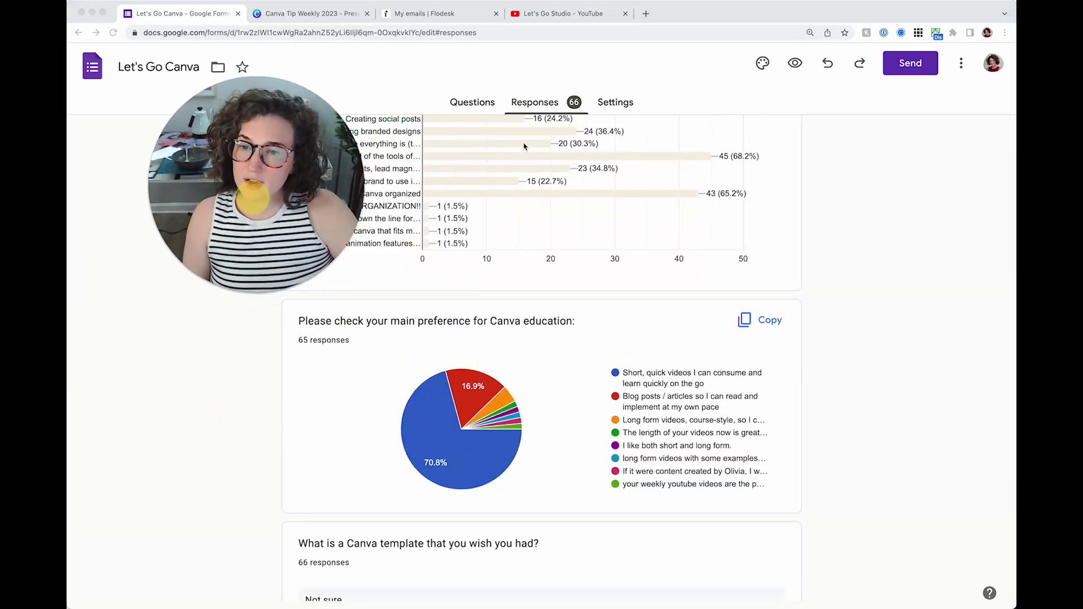
click(472, 289)
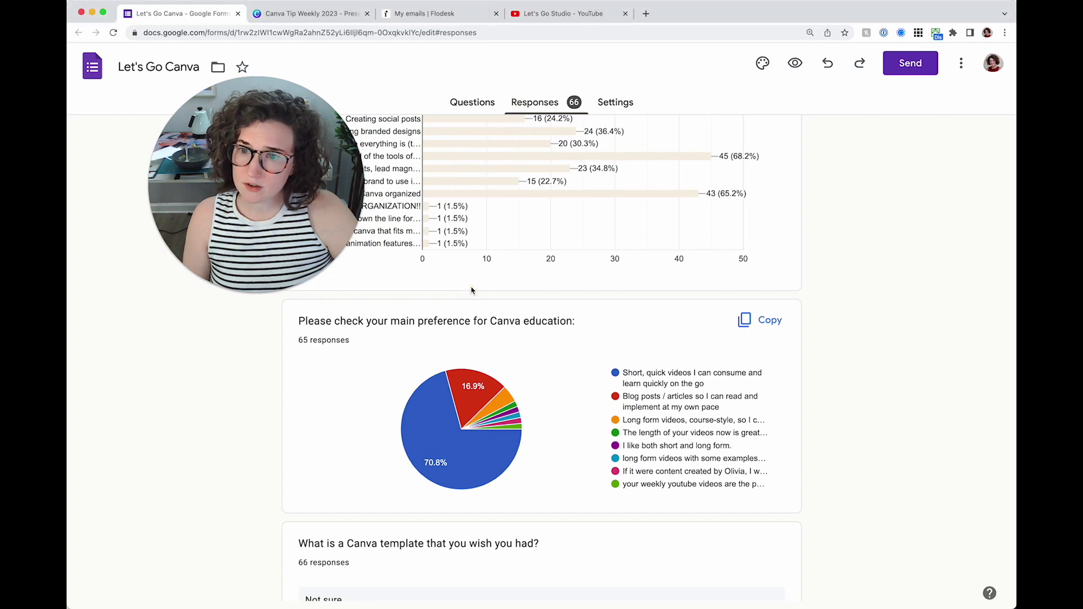
scroll(471, 291, up, 3)
mouse_move(469, 298)
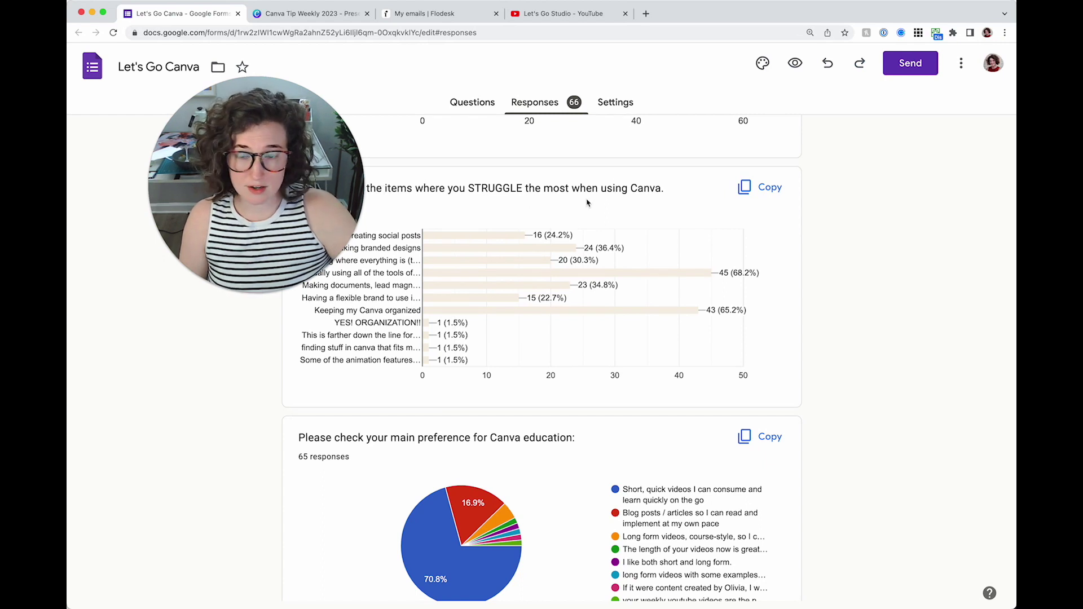
scroll(629, 389, up, 3)
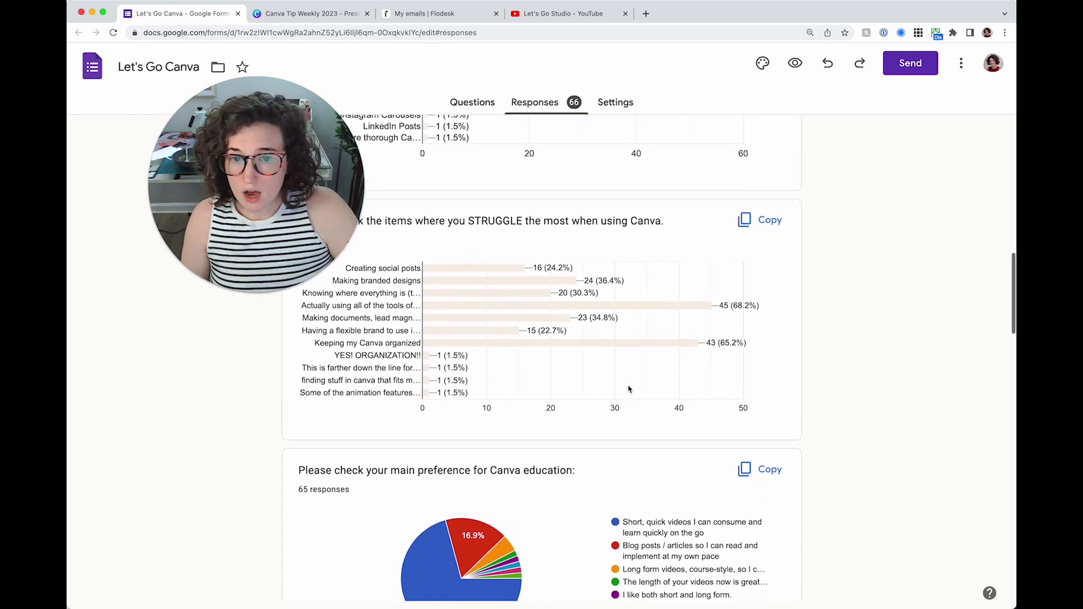
click(461, 314)
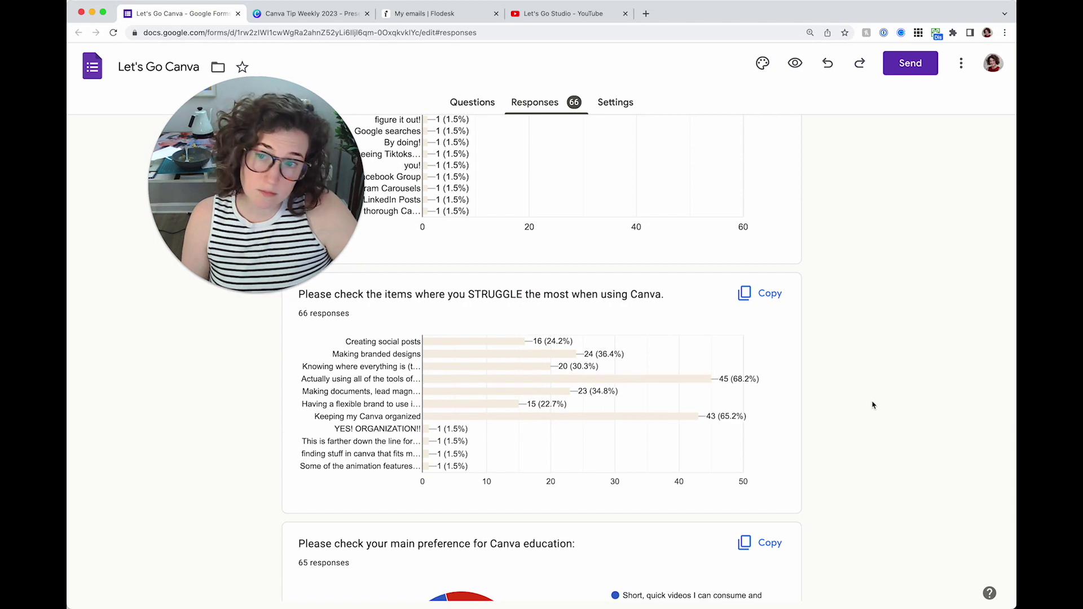
mouse_move(662, 383)
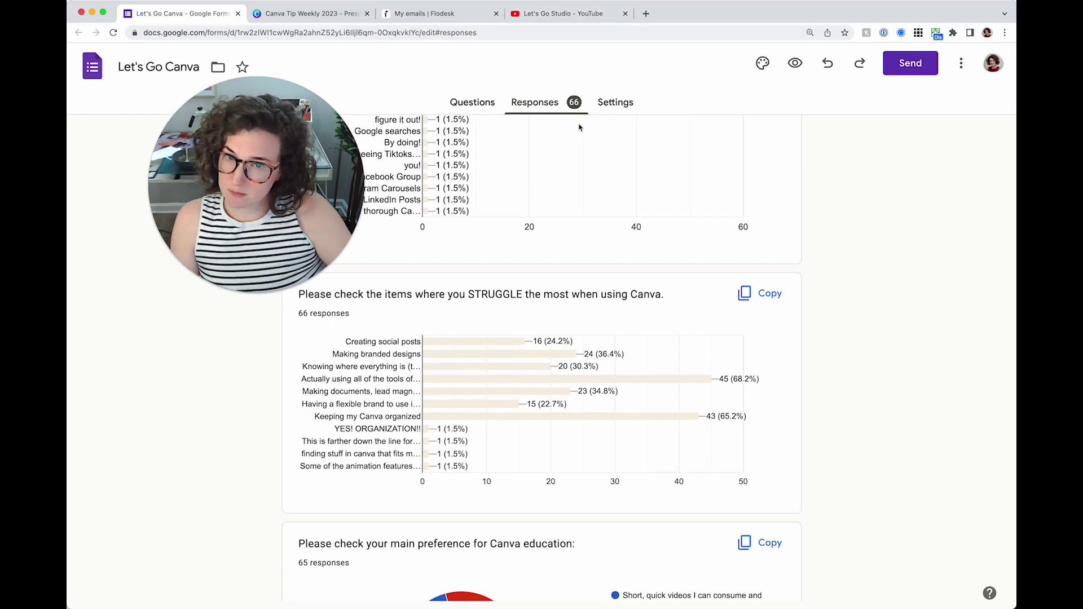
scroll(795, 194, up, 1)
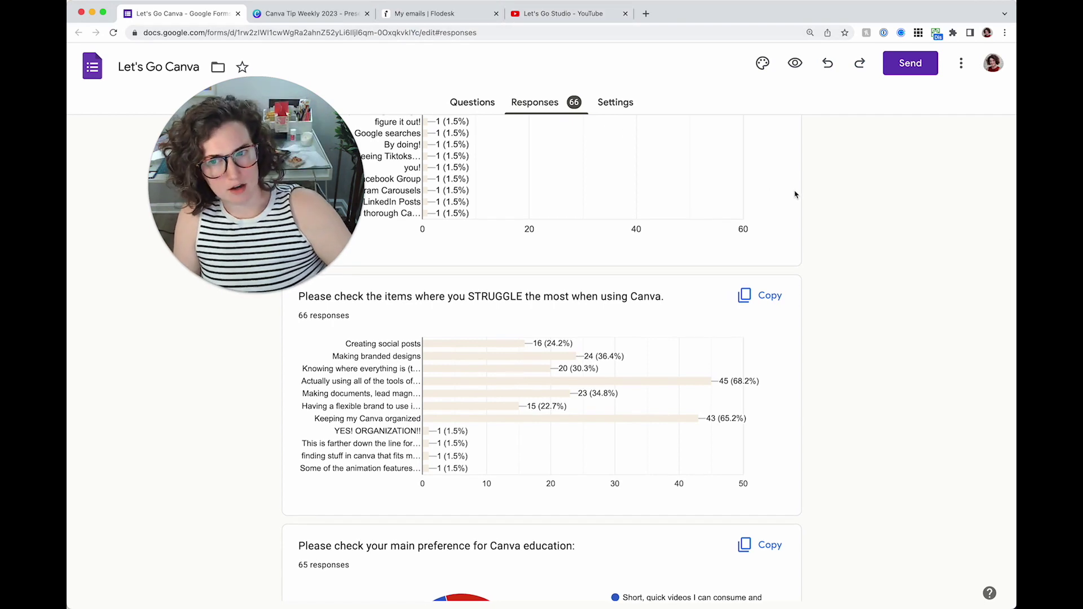
click(426, 14)
drag(294, 169, 342, 216)
Return to the Canva Tip Weekly 2023 presentation, then start a new browser tab.
click(163, 13)
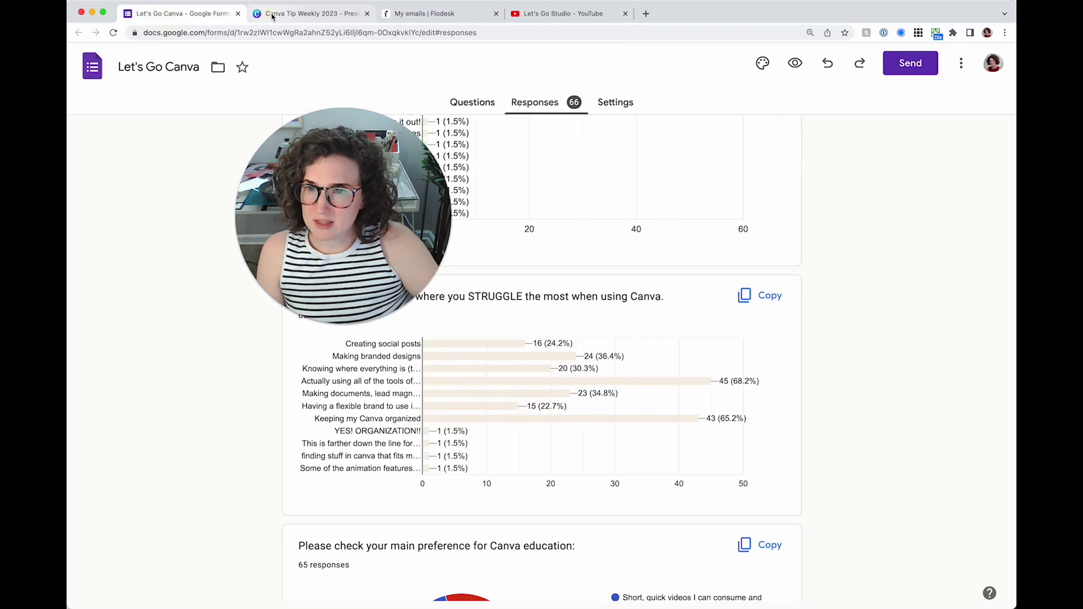
click(307, 14)
drag(331, 201, 302, 194)
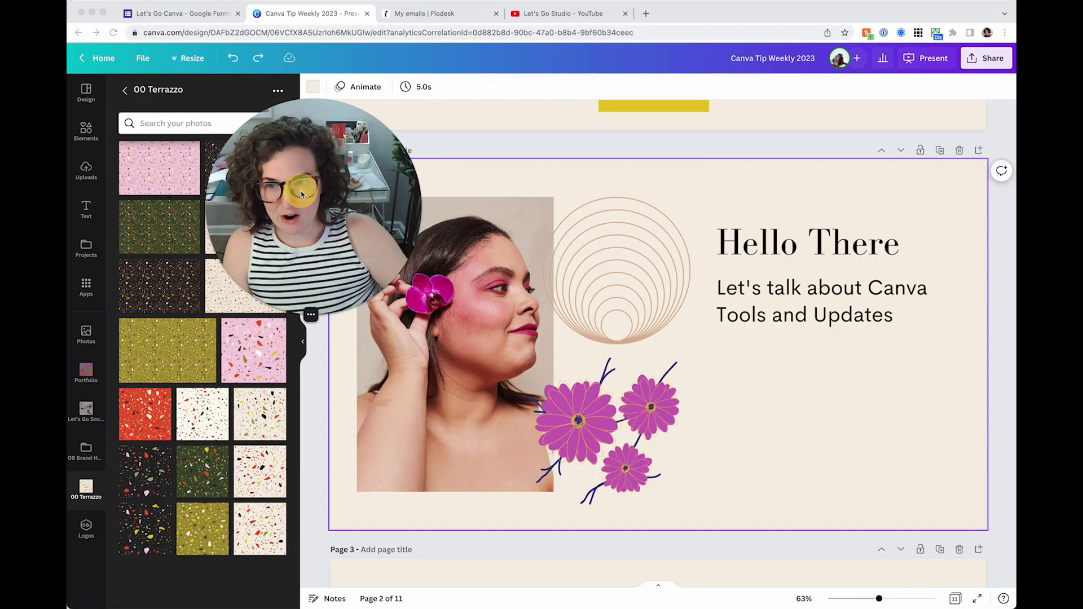
click(675, 194)
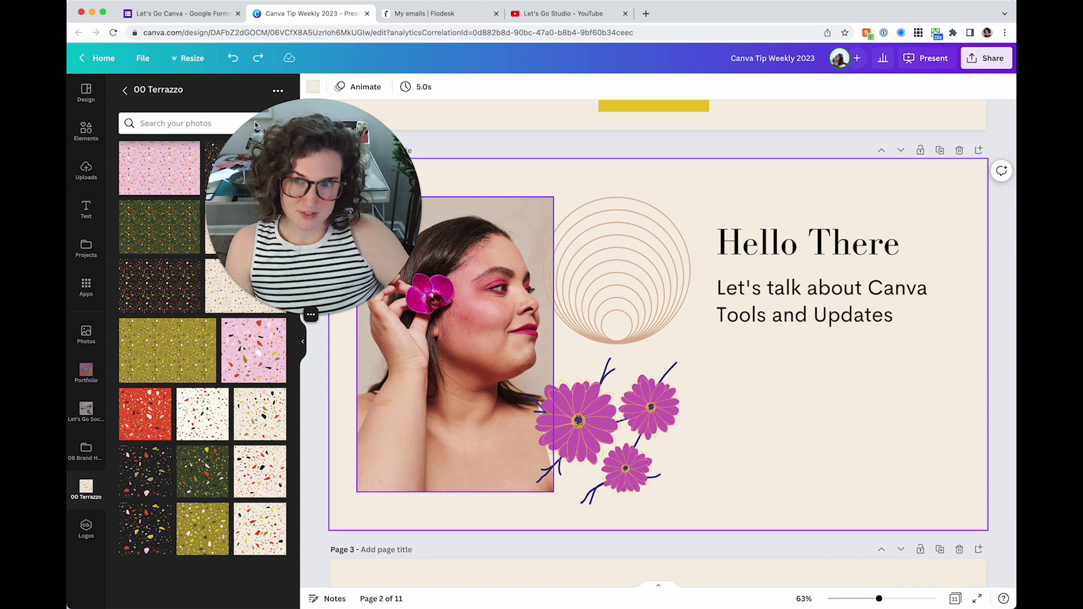
click(645, 13)
Load canva.com in the new tab to reach the Canva home page.
text(canva.com)
key(Return)
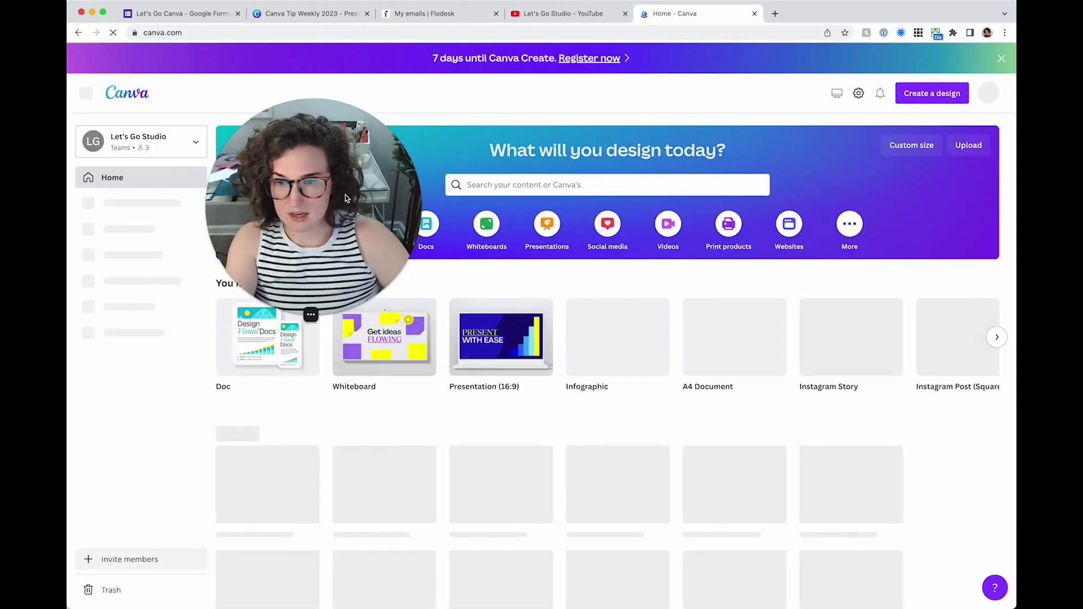
drag(345, 198, 541, 161)
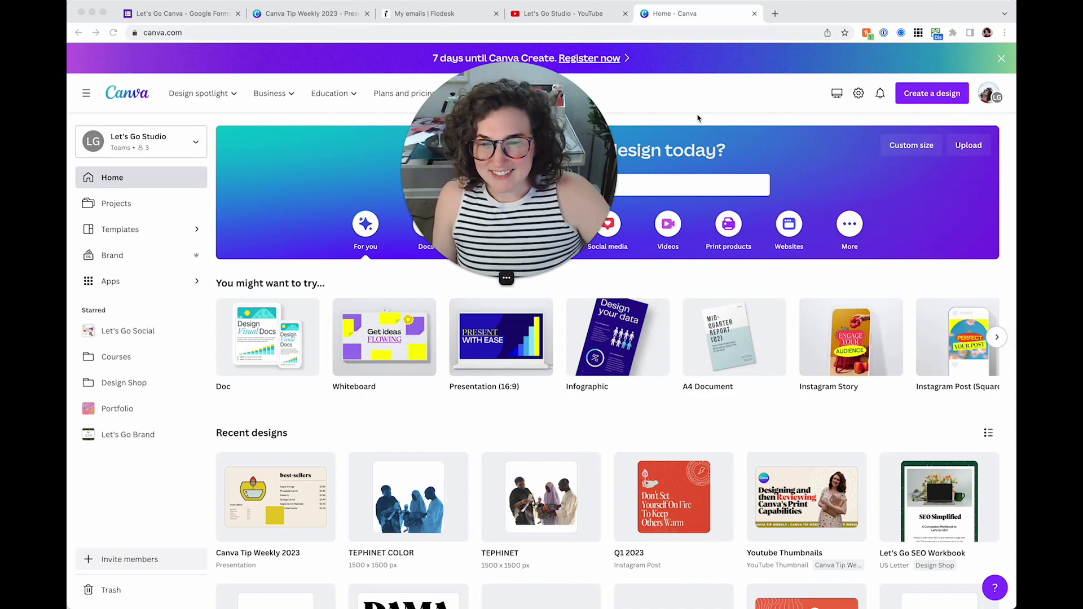
Create a new blank Instagram Story design (1080 × 1920 px).
click(932, 93)
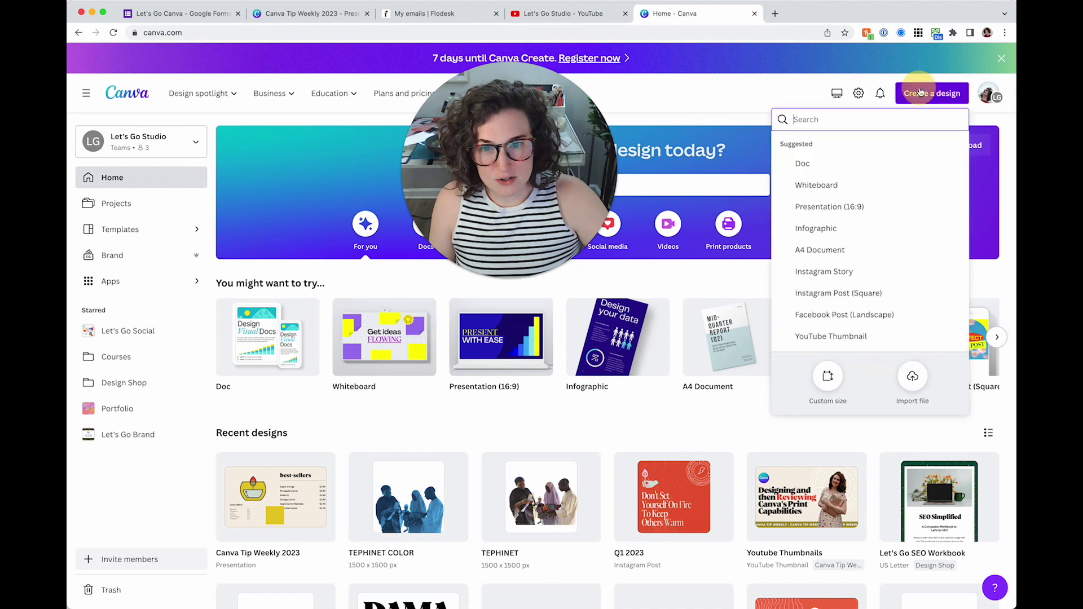
click(824, 271)
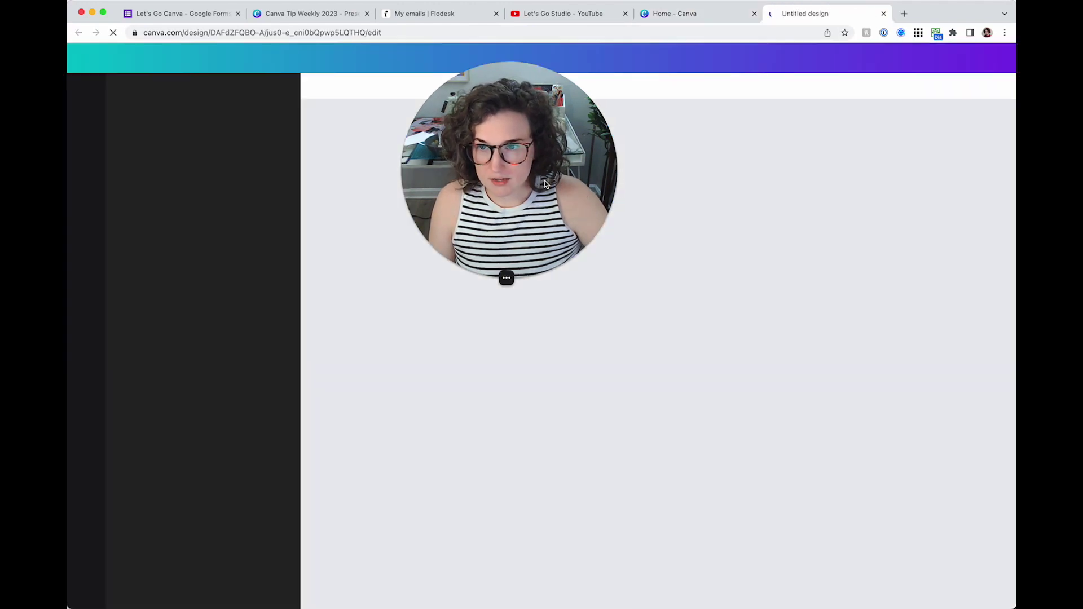
drag(536, 169, 437, 198)
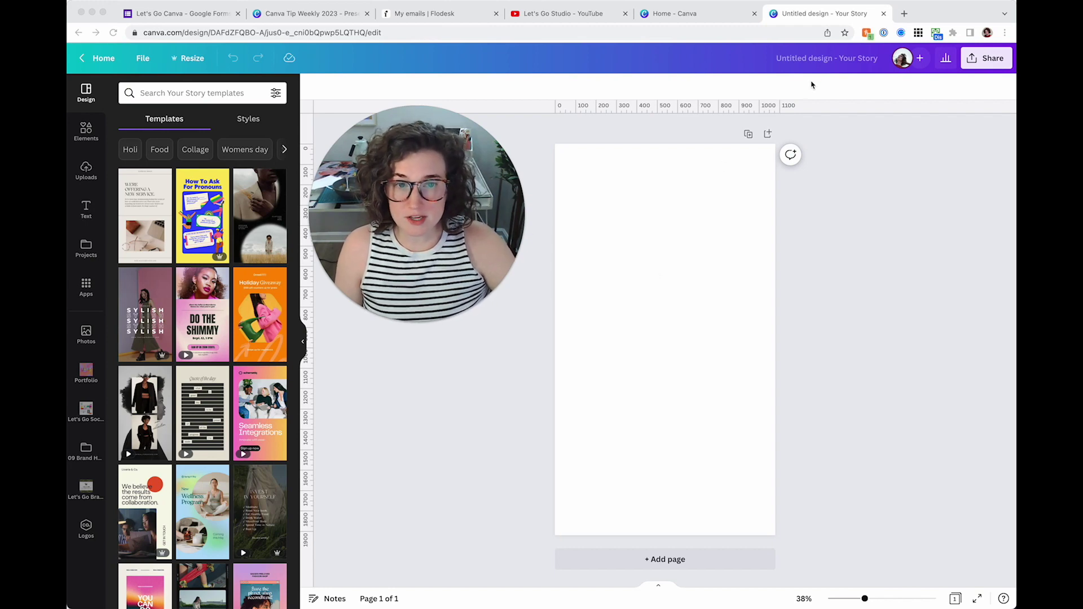
Rename the design to 'Q2 2023 Instagram Stories'.
click(814, 60)
key(BackSpace)
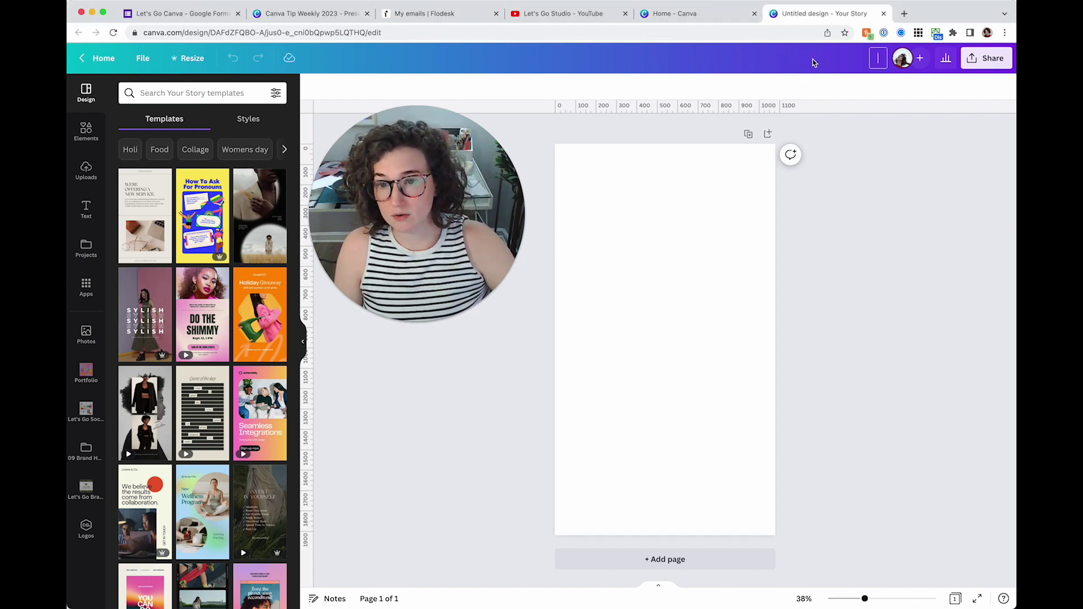
text(IG Story)
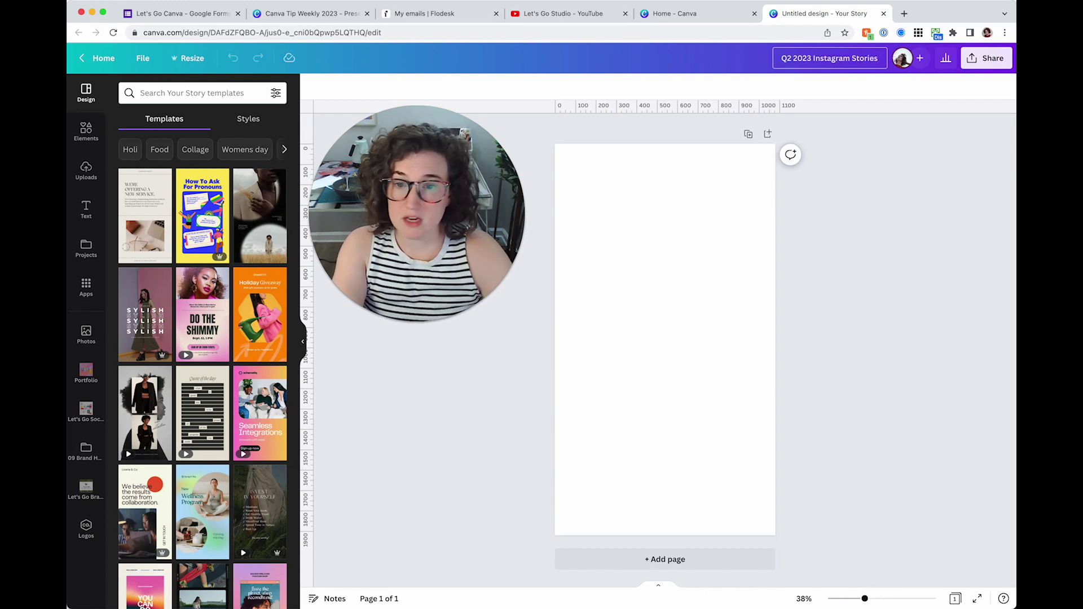
click(624, 302)
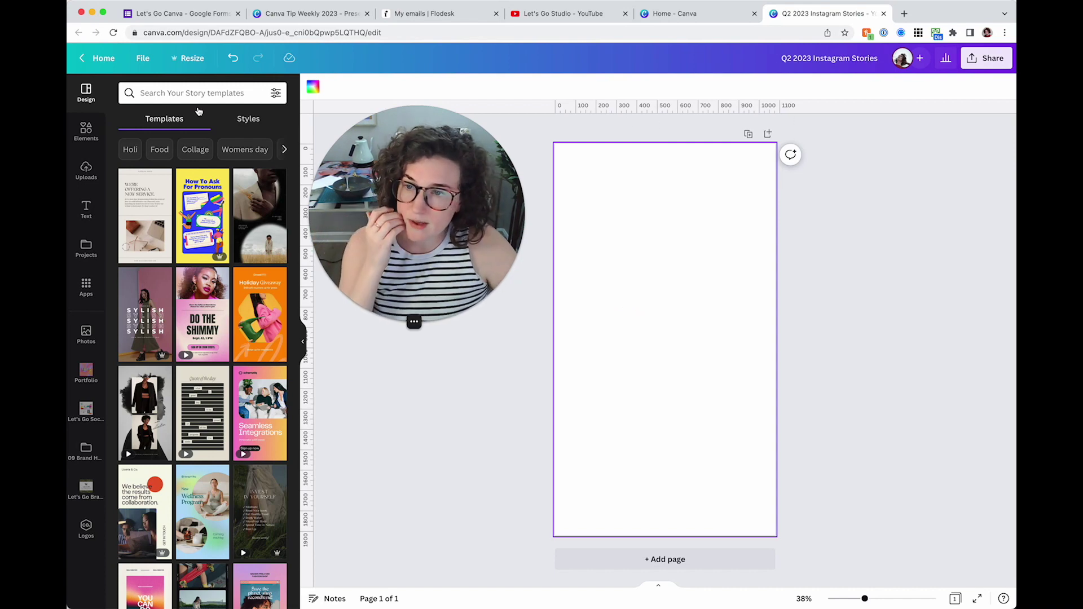
click(142, 57)
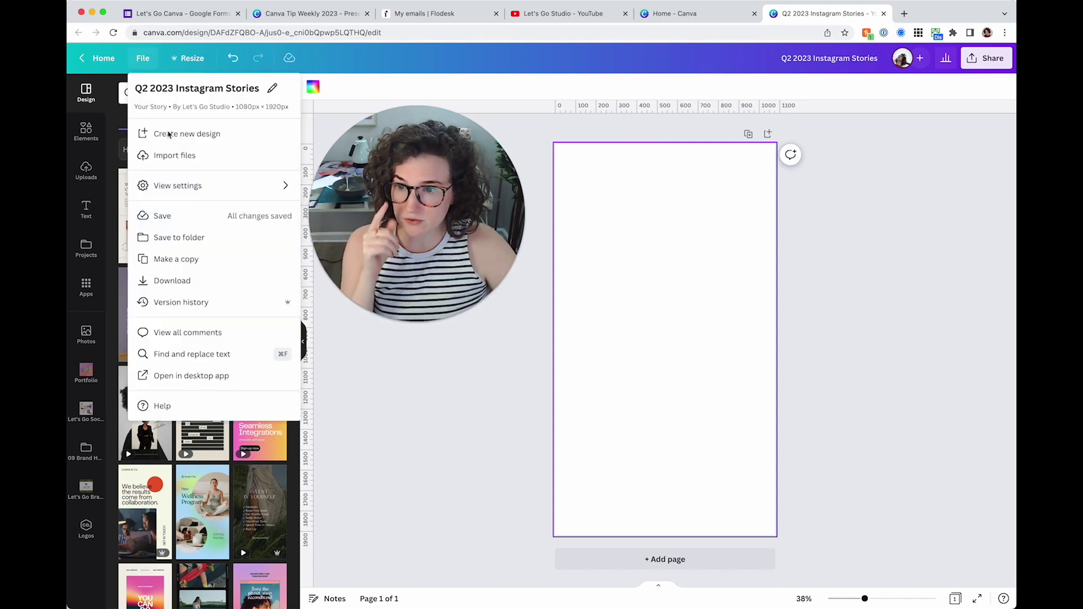
Browse the Save to folder list, showing All folders and Your Projects.
click(195, 237)
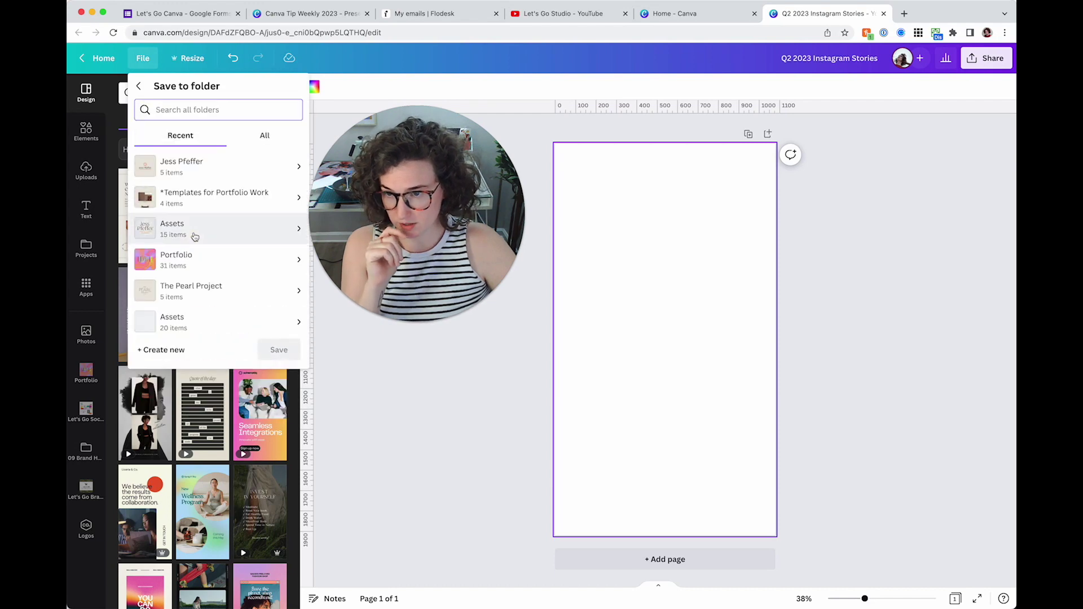
scroll(248, 222, down, 1)
scroll(248, 221, down, 5)
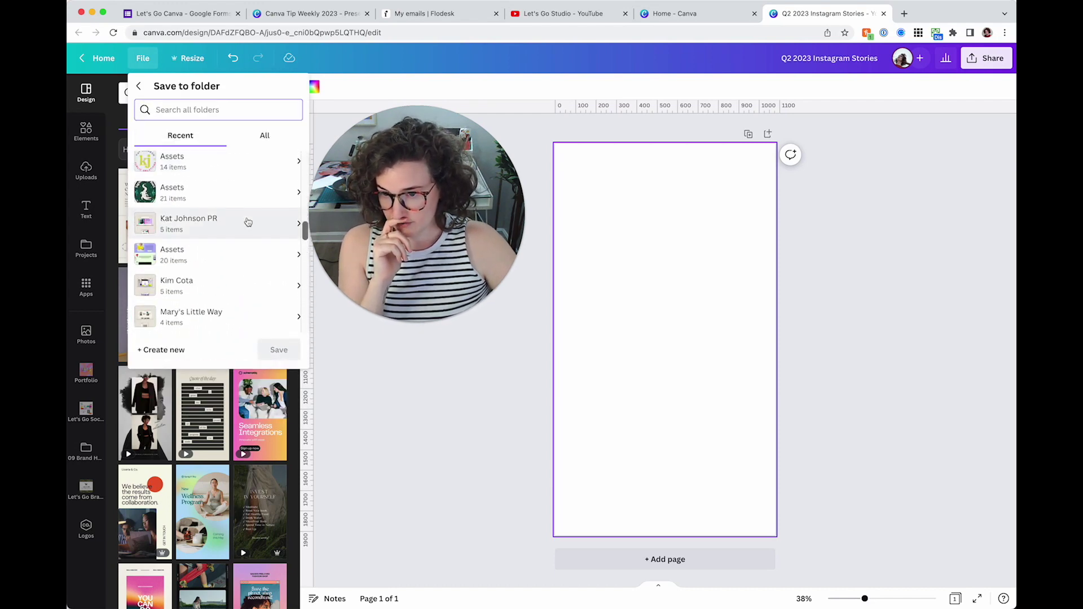
click(263, 136)
click(231, 173)
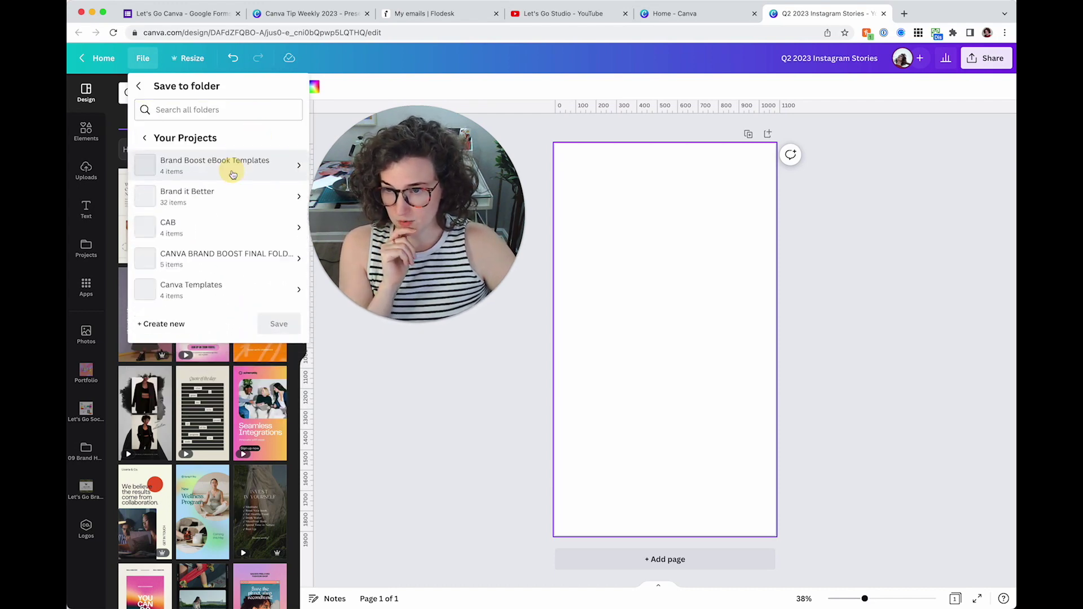
click(139, 88)
click(141, 89)
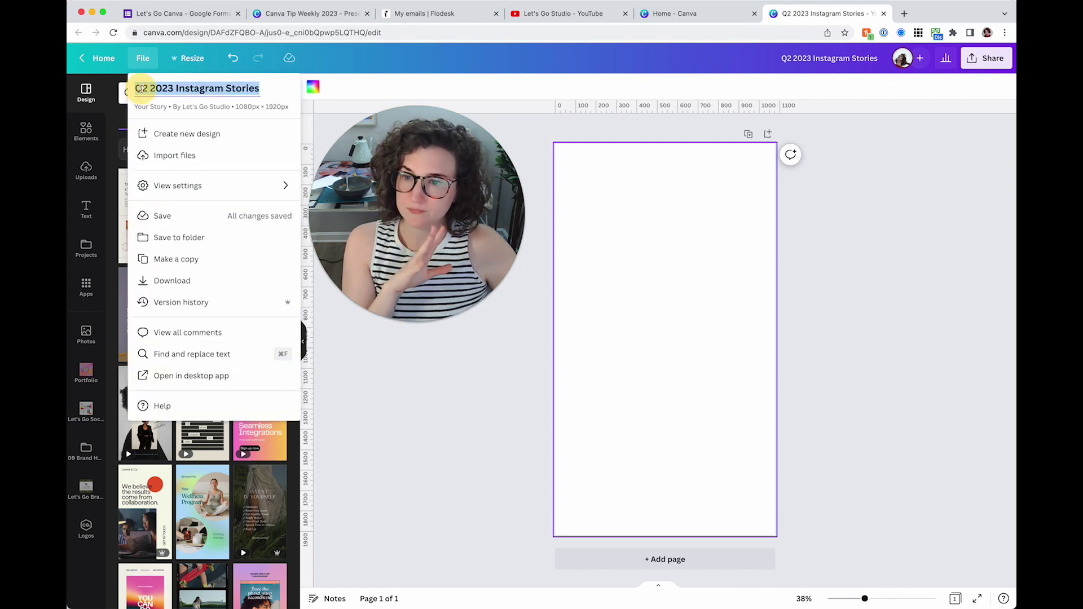
Search 'soc' and save the design into the Let's Go Social folder.
click(195, 237)
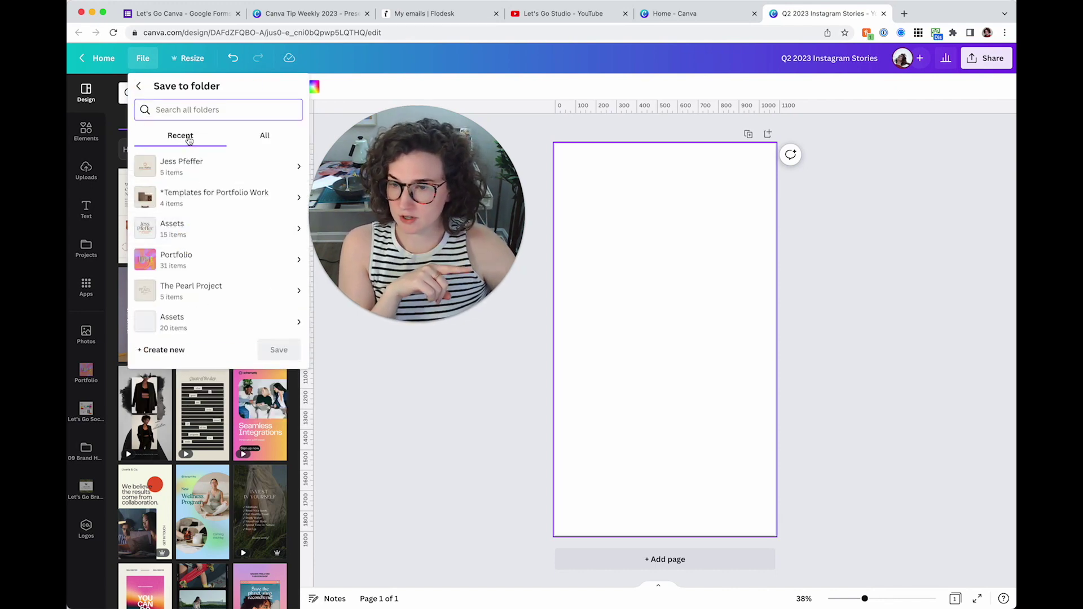
scroll(225, 201, down, 5)
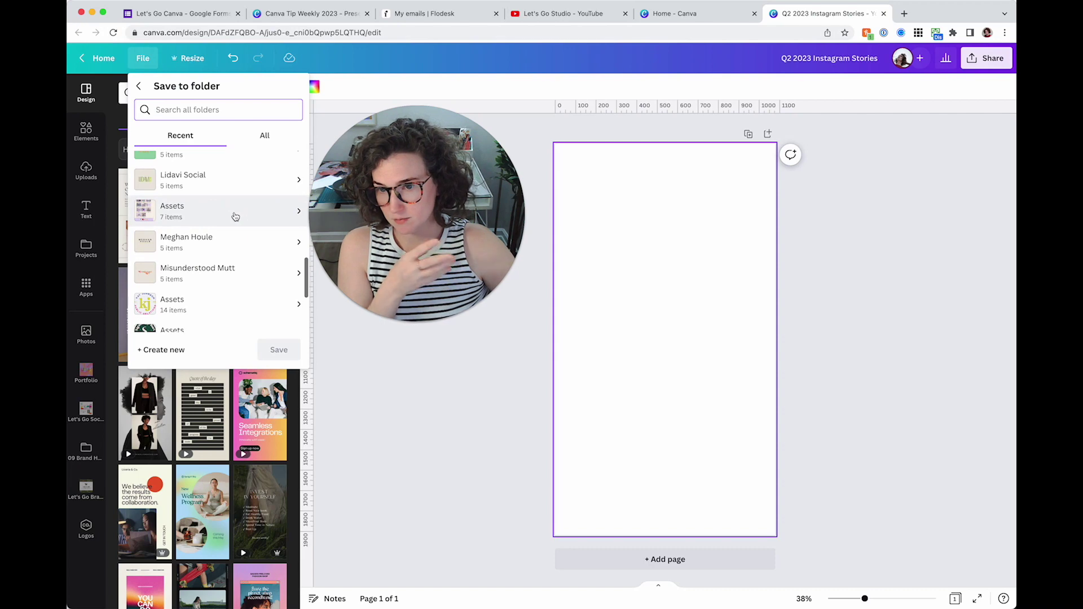
scroll(235, 216, up, 5)
scroll(236, 216, down, 10)
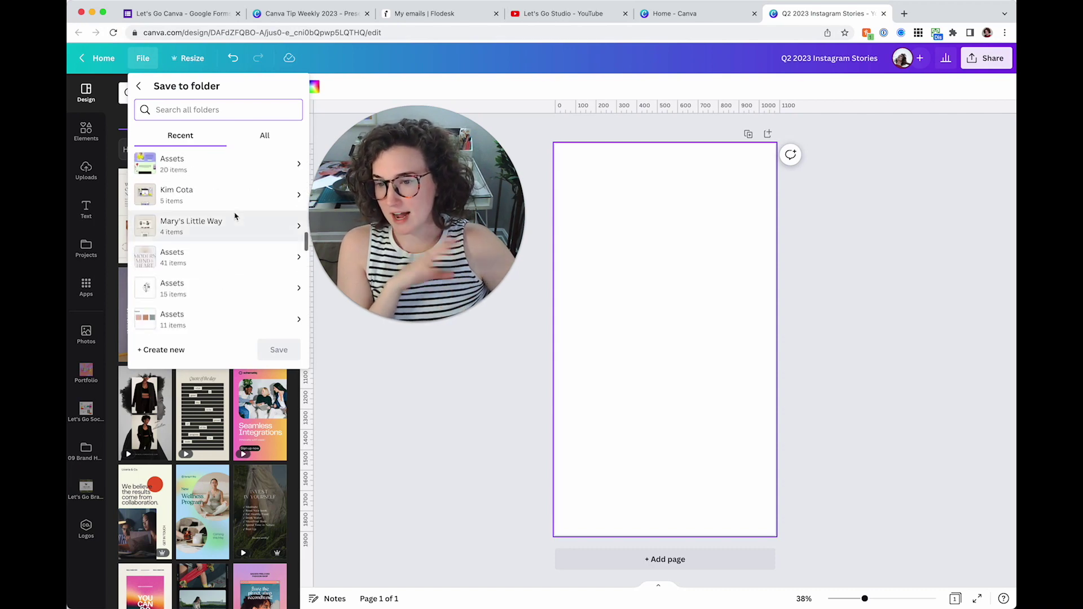
scroll(226, 226, up, 8)
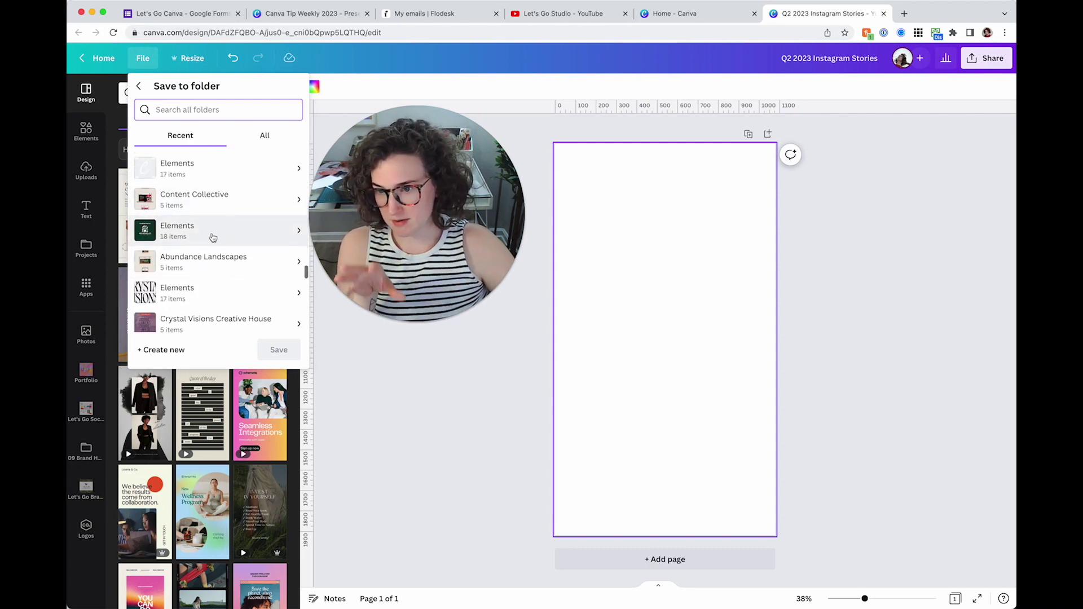
scroll(213, 237, up, 4)
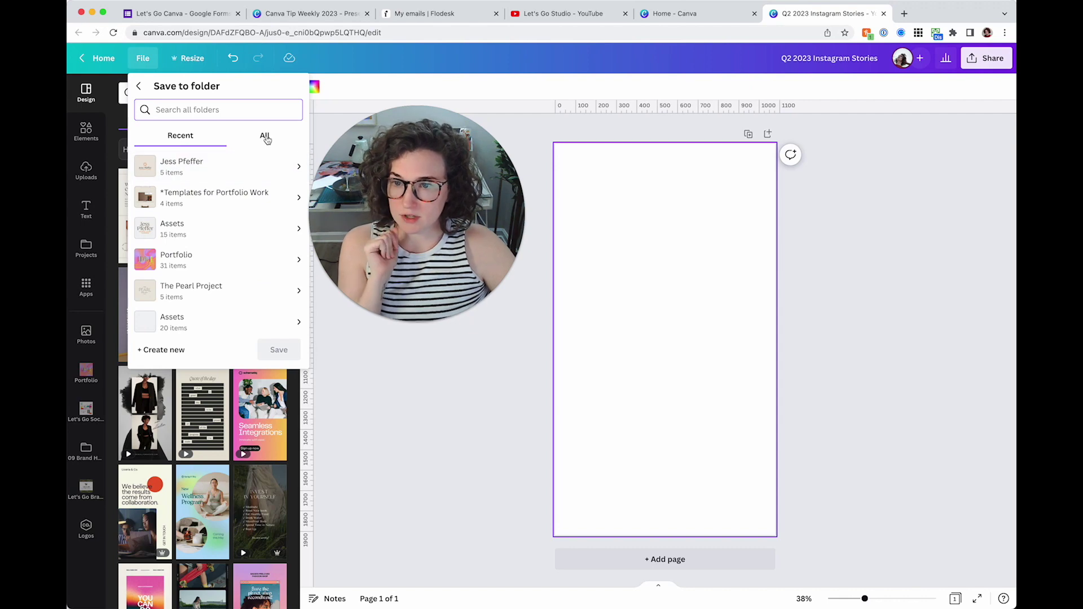
click(266, 137)
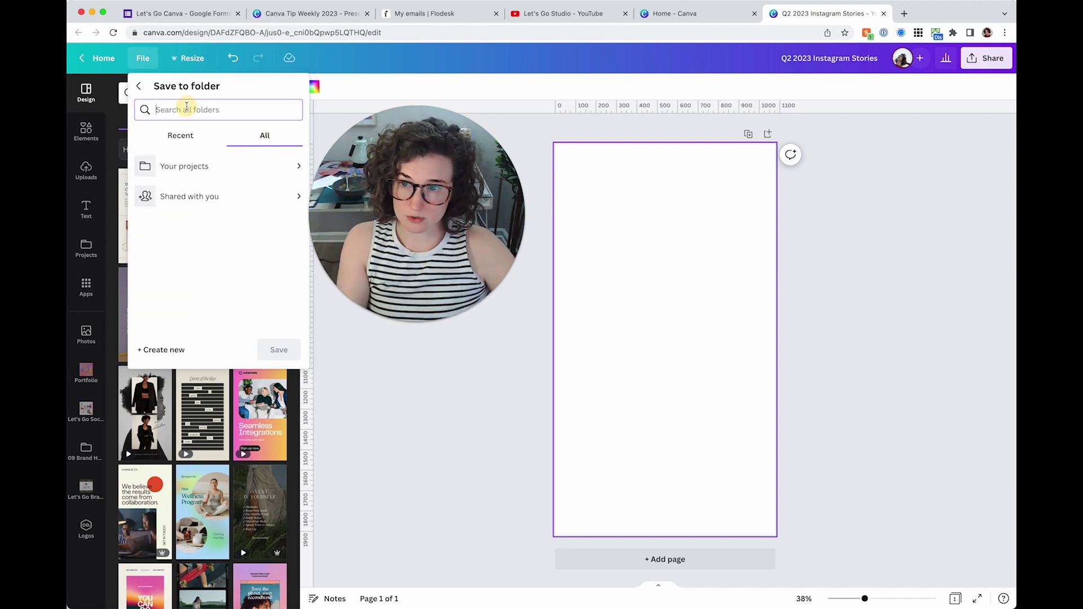
text(social)
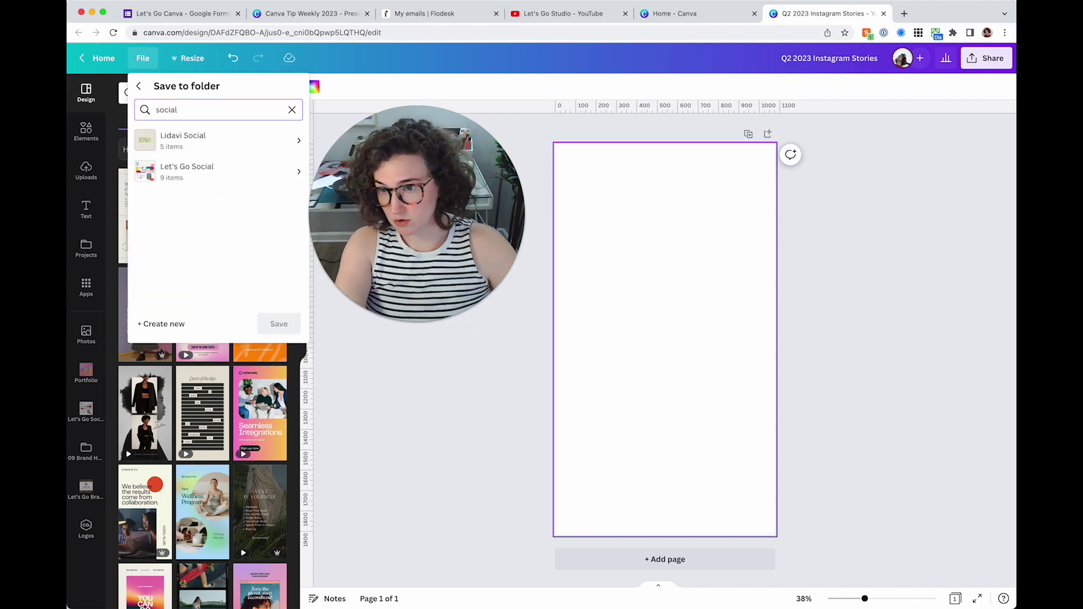
click(193, 182)
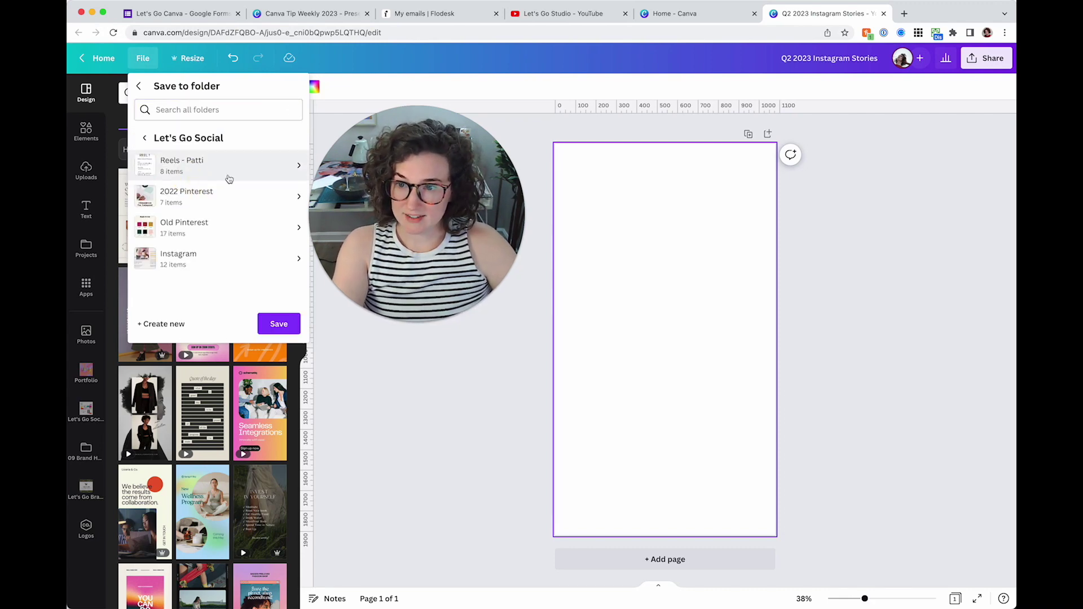
click(280, 323)
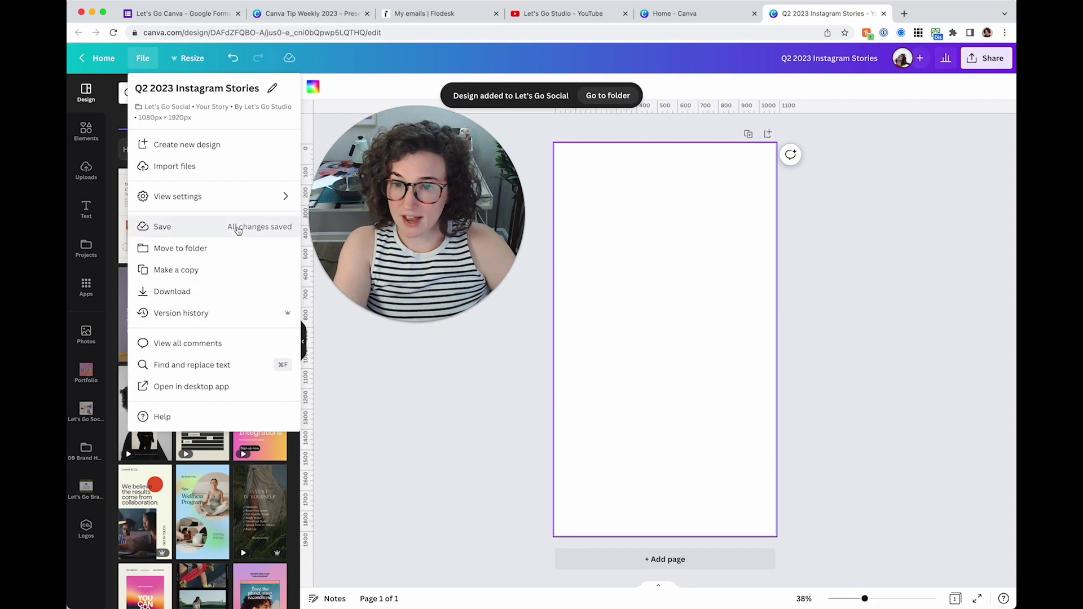
click(636, 250)
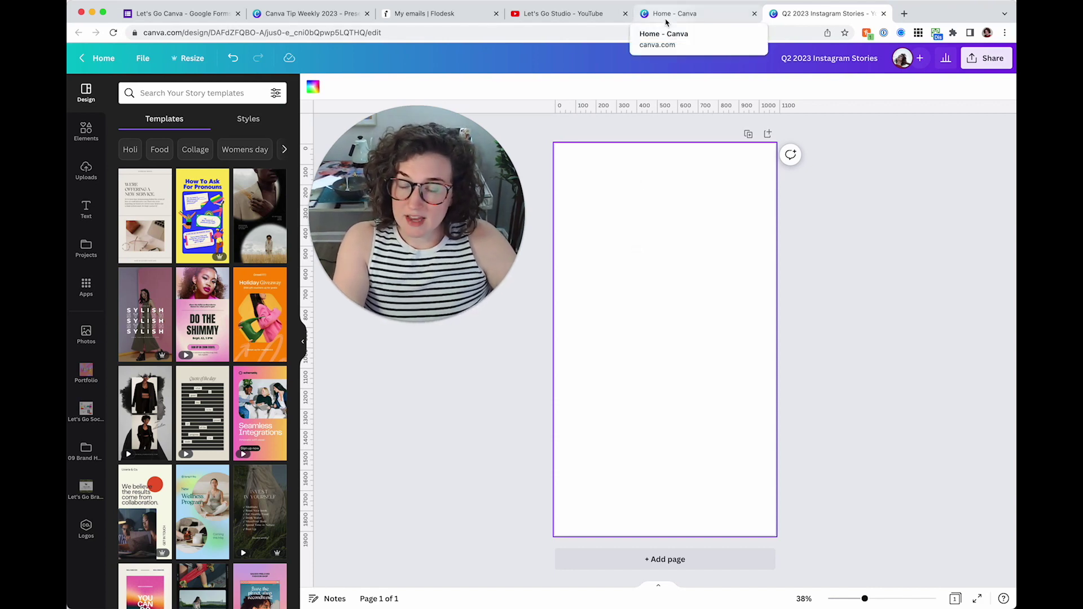
Move the Q1 2023 Instagram Post design from recent designs into Let's Go Social.
click(666, 21)
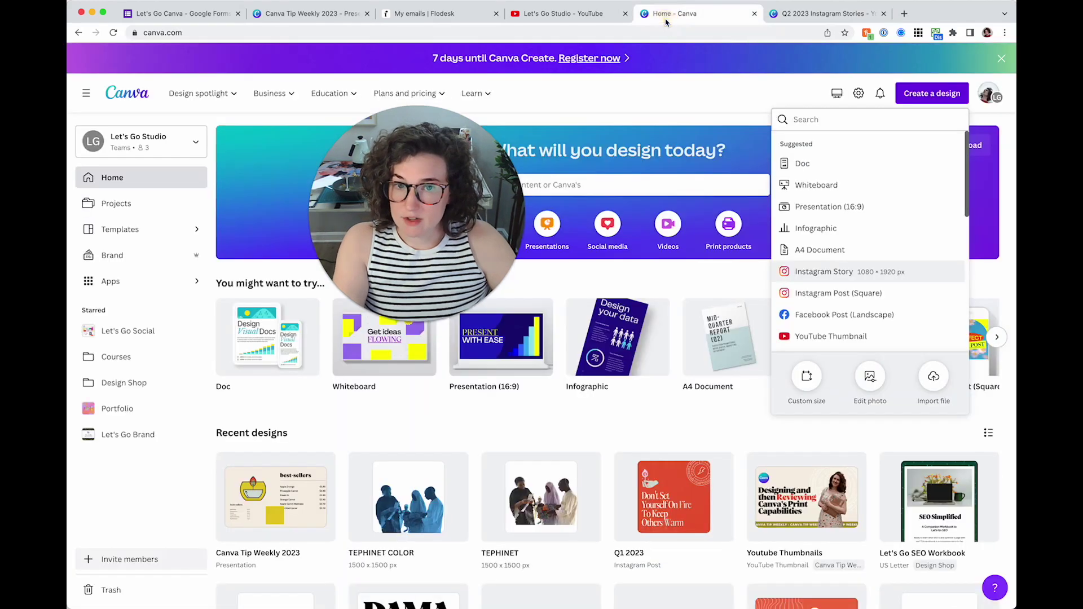
click(622, 429)
scroll(623, 429, down, 3)
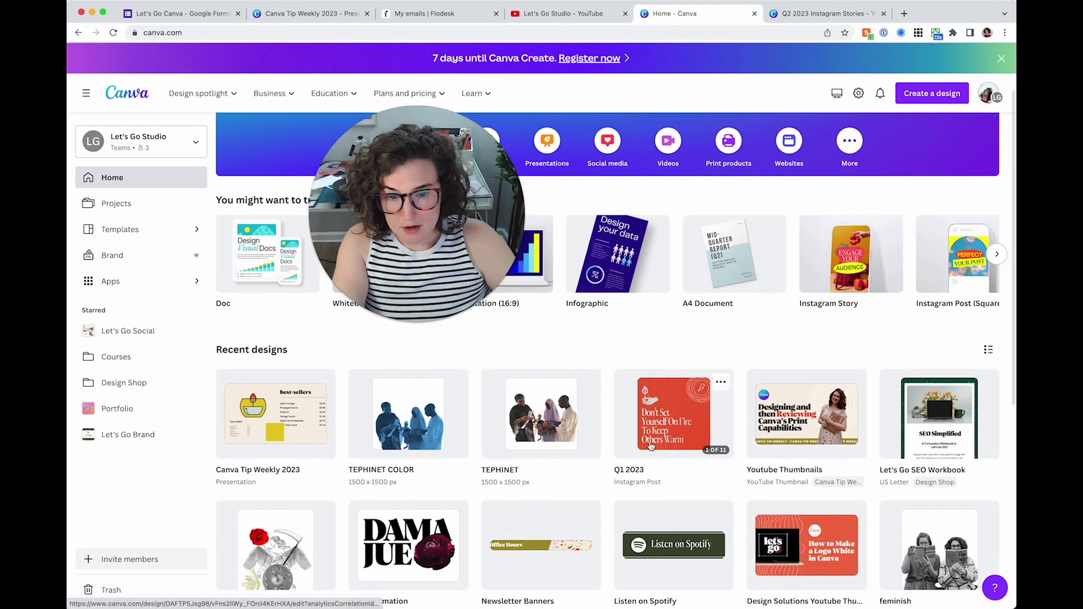
click(721, 383)
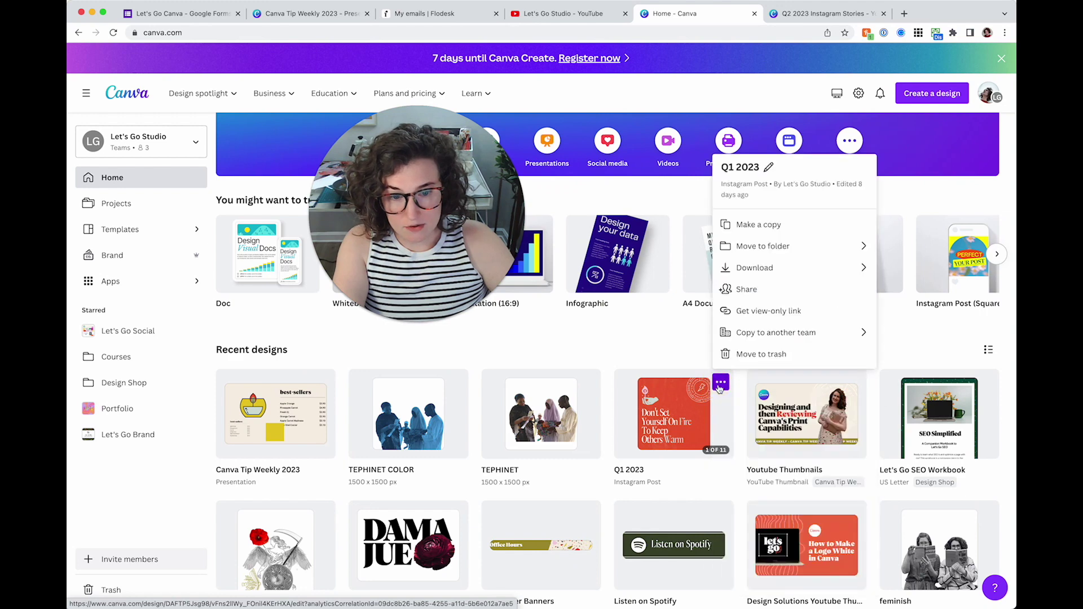
click(777, 254)
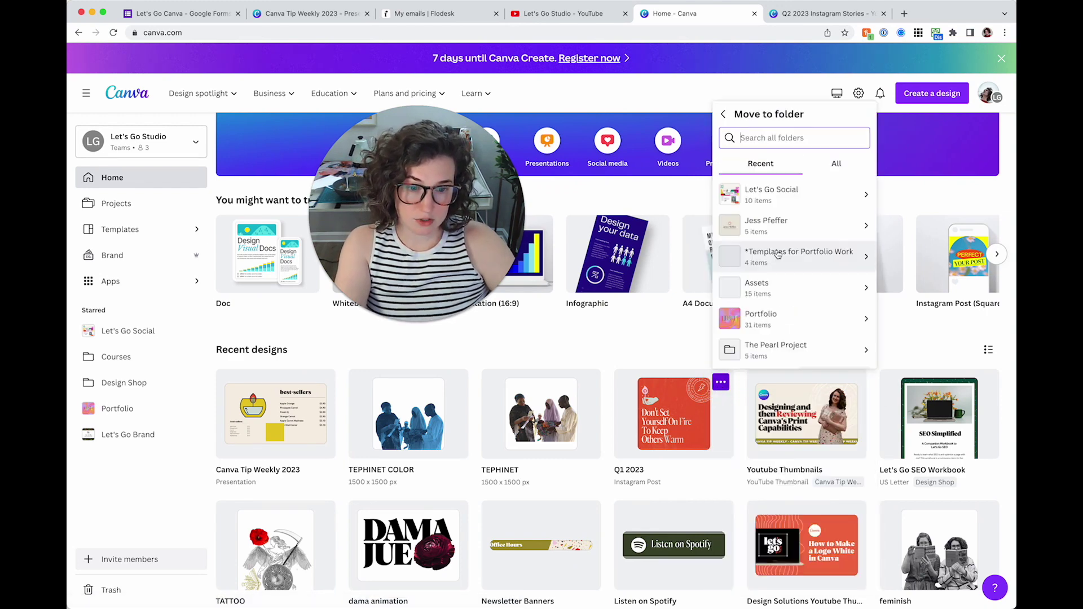
click(771, 167)
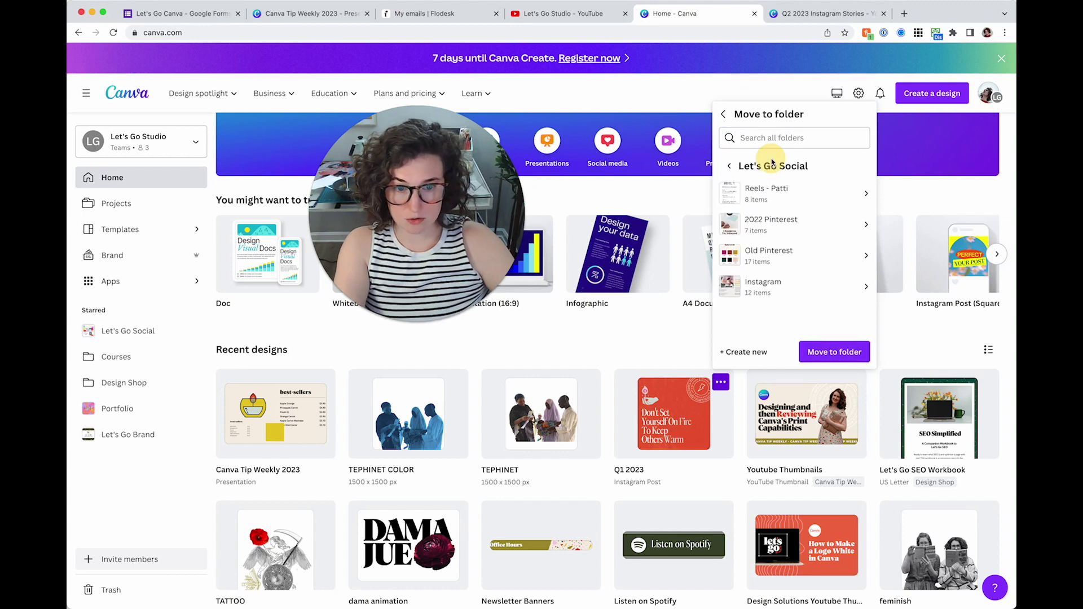
click(819, 352)
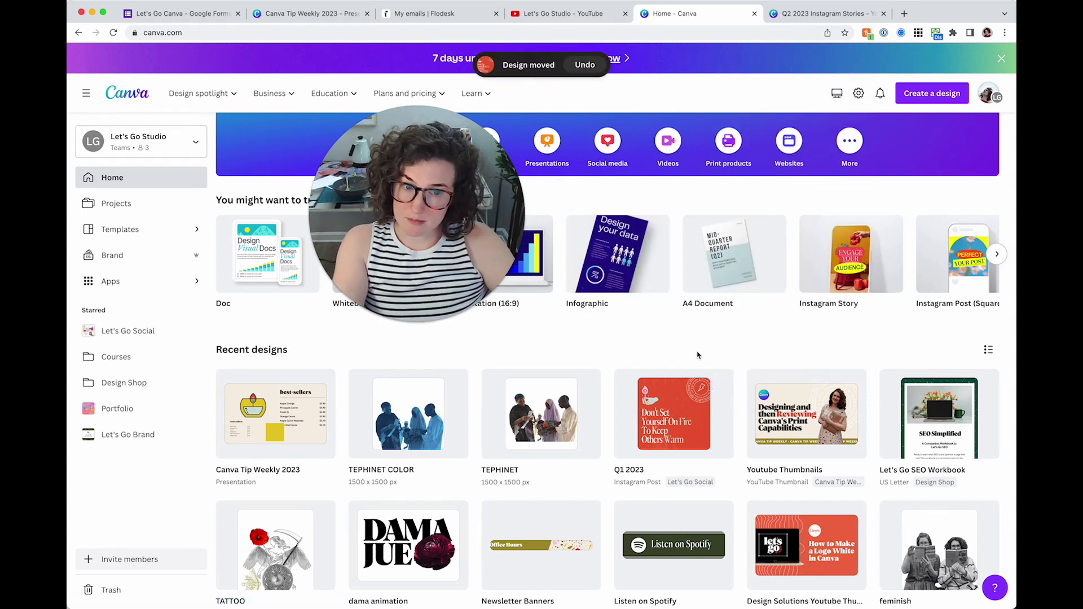
scroll(698, 355, down, 1)
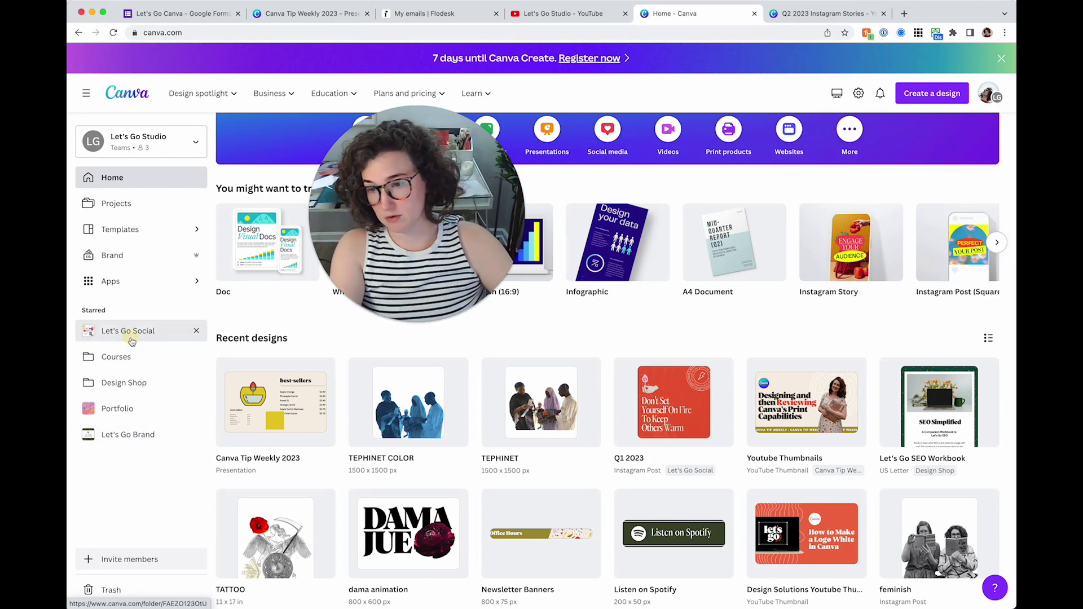
Browse the contents of the starred Let's Go Social folder.
click(131, 338)
scroll(558, 459, down, 1)
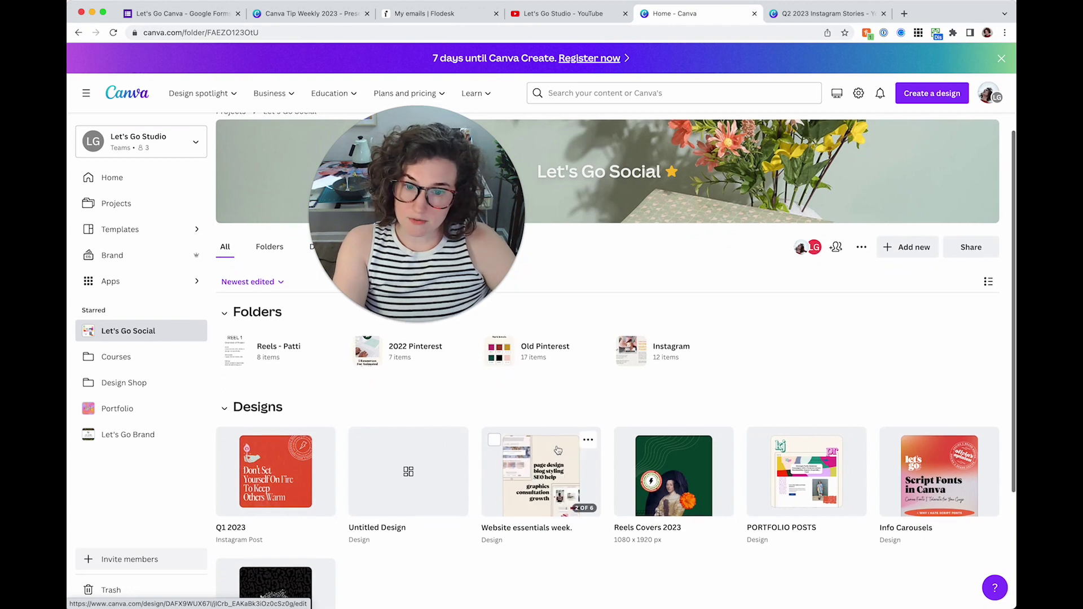
scroll(546, 485, down, 2)
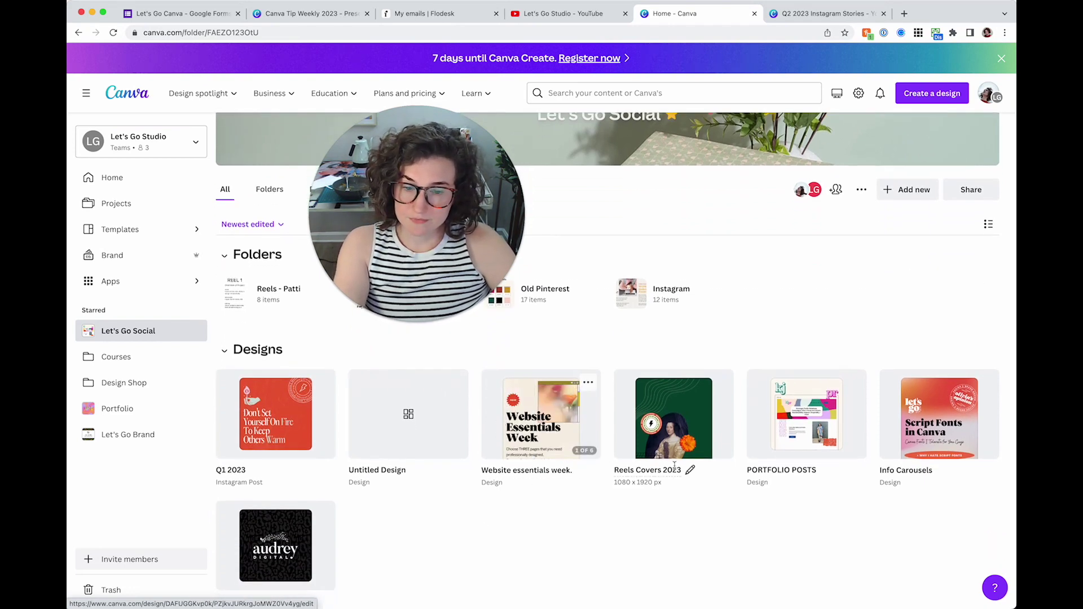
scroll(641, 474, down, 2)
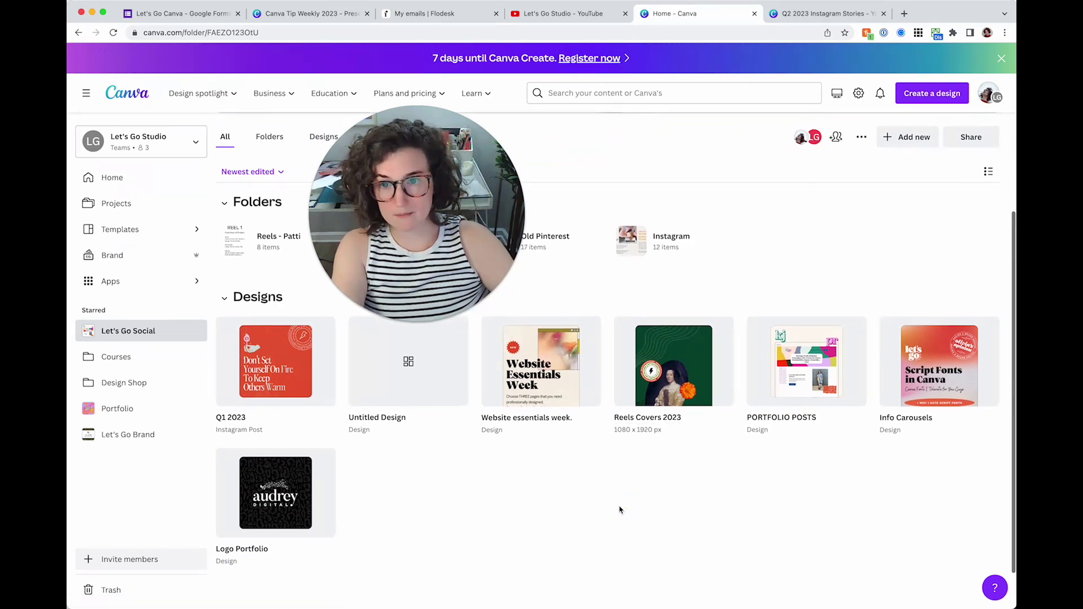
scroll(619, 508, up, 2)
scroll(619, 508, up, 1)
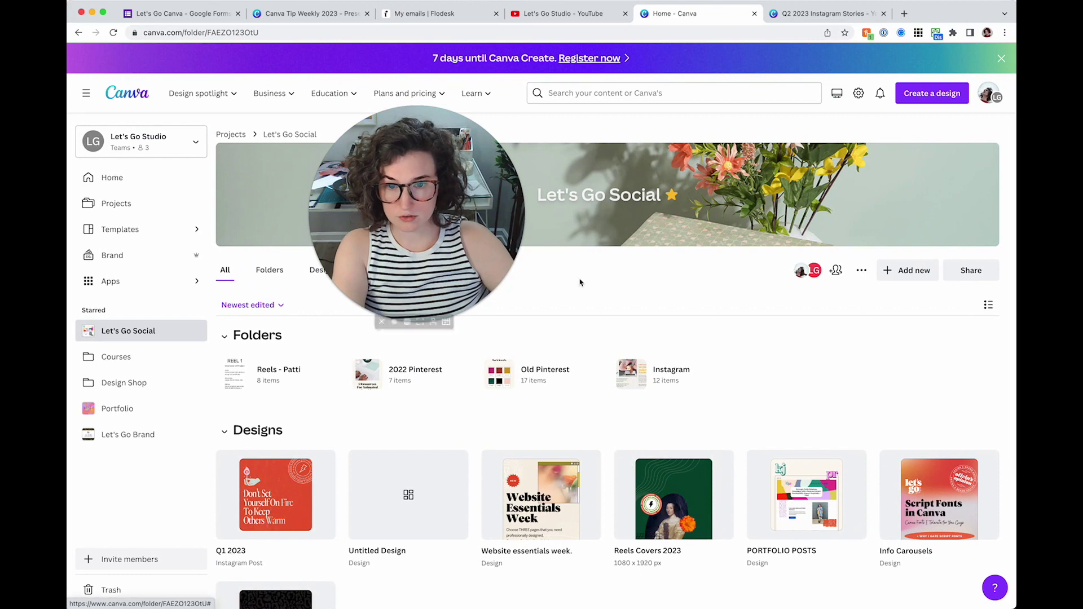
Open Let's Go Brand's 09 Brand Headshots folder, then return to Canva Tip Weekly 2023.
click(118, 433)
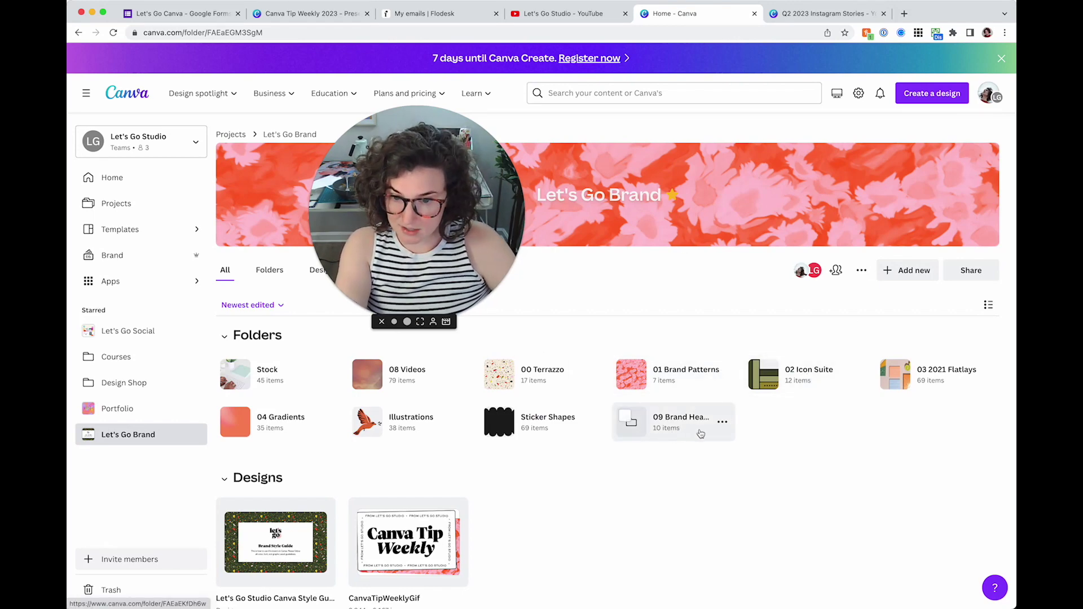
click(680, 431)
drag(479, 244, 333, 243)
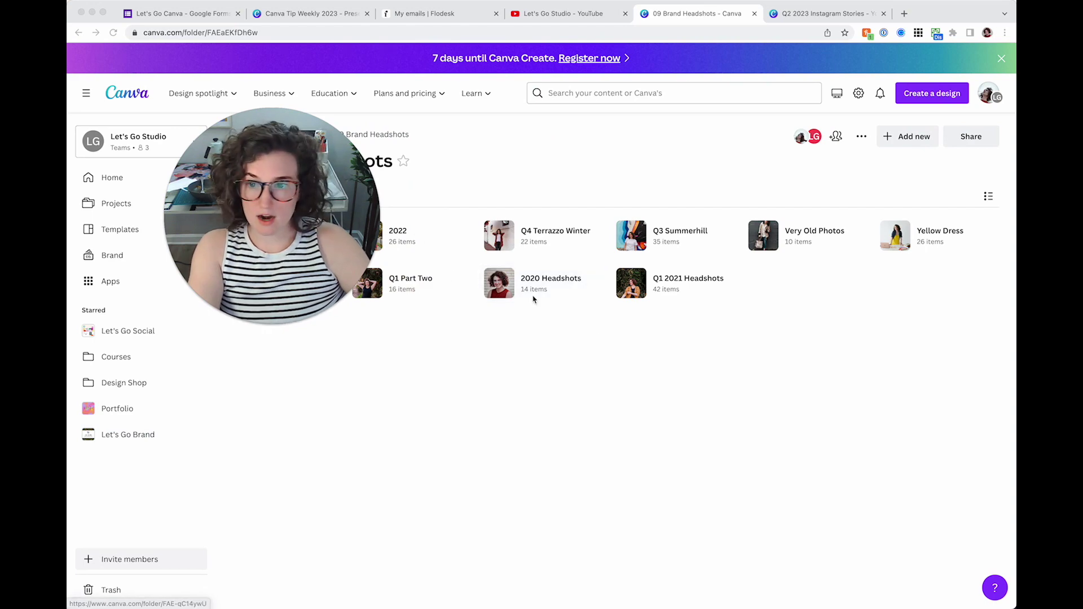
click(571, 401)
drag(289, 226, 640, 417)
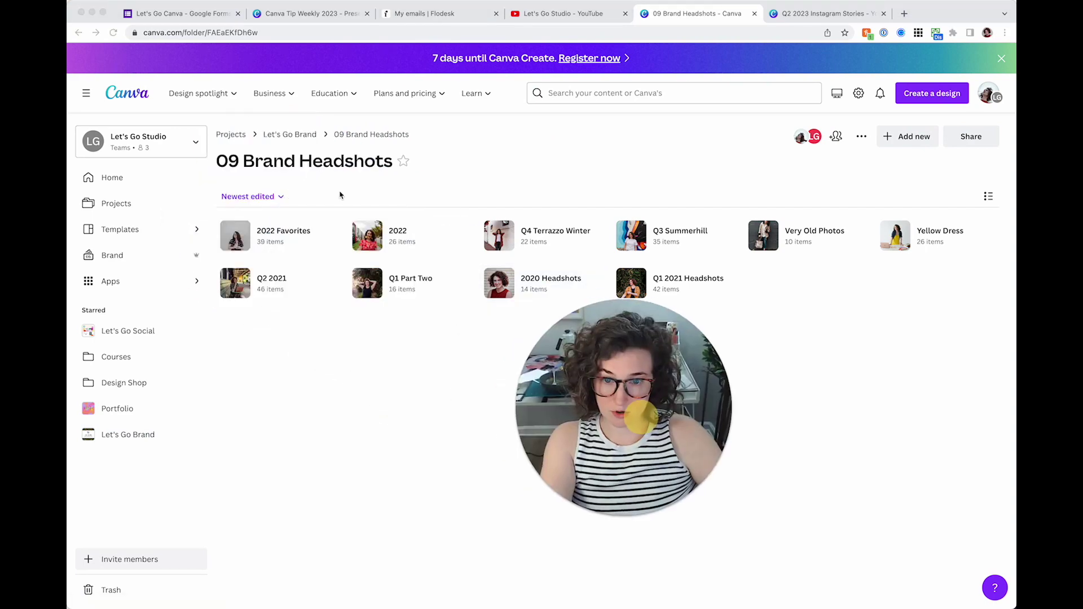
click(478, 321)
click(321, 15)
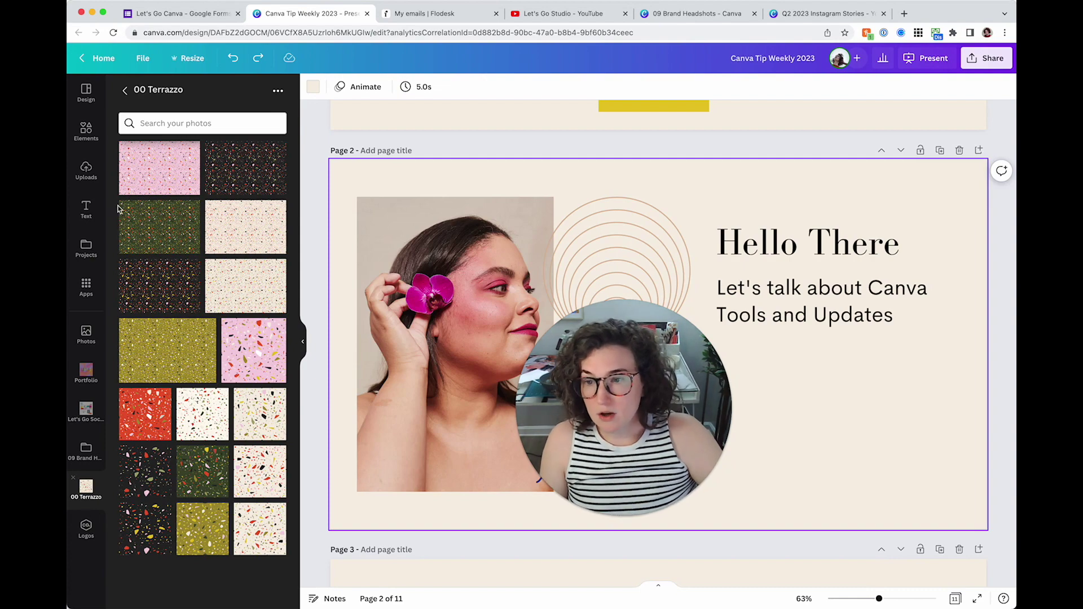
click(126, 90)
click(127, 89)
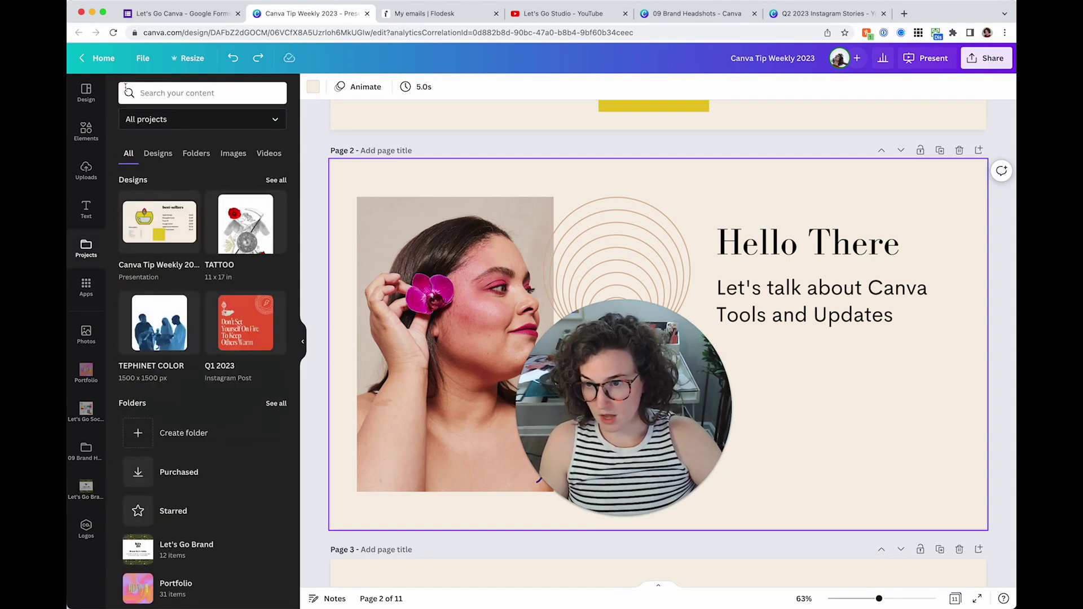
scroll(209, 504, down, 1)
click(206, 519)
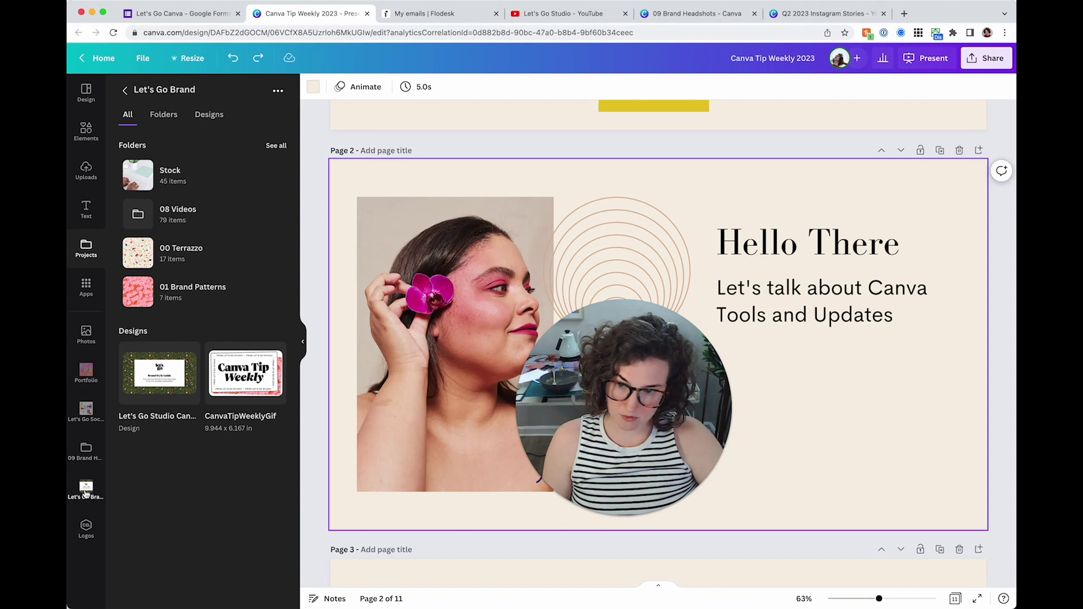
click(212, 251)
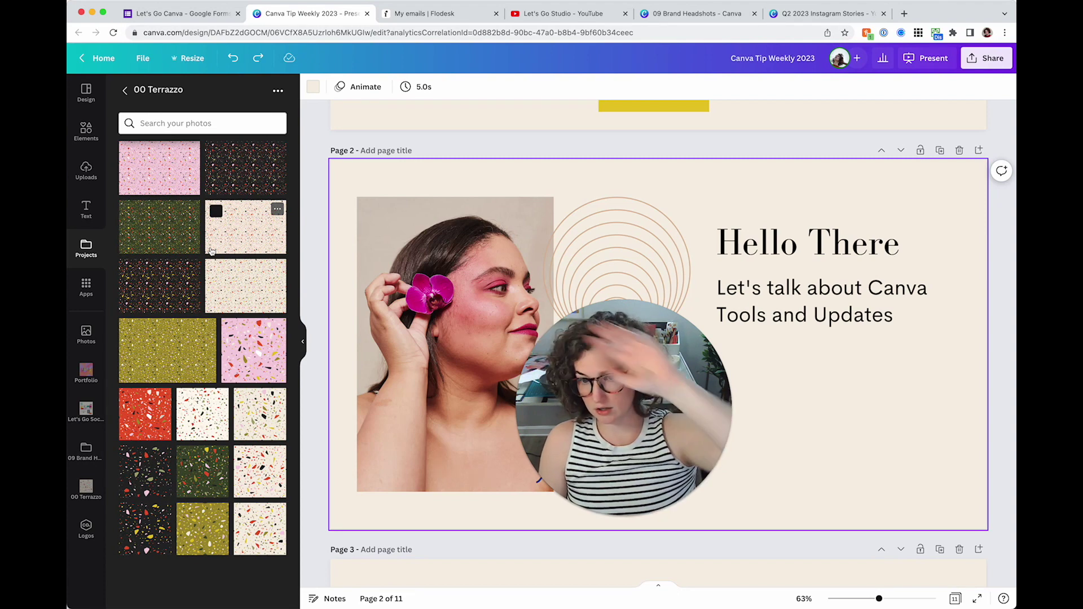
click(125, 91)
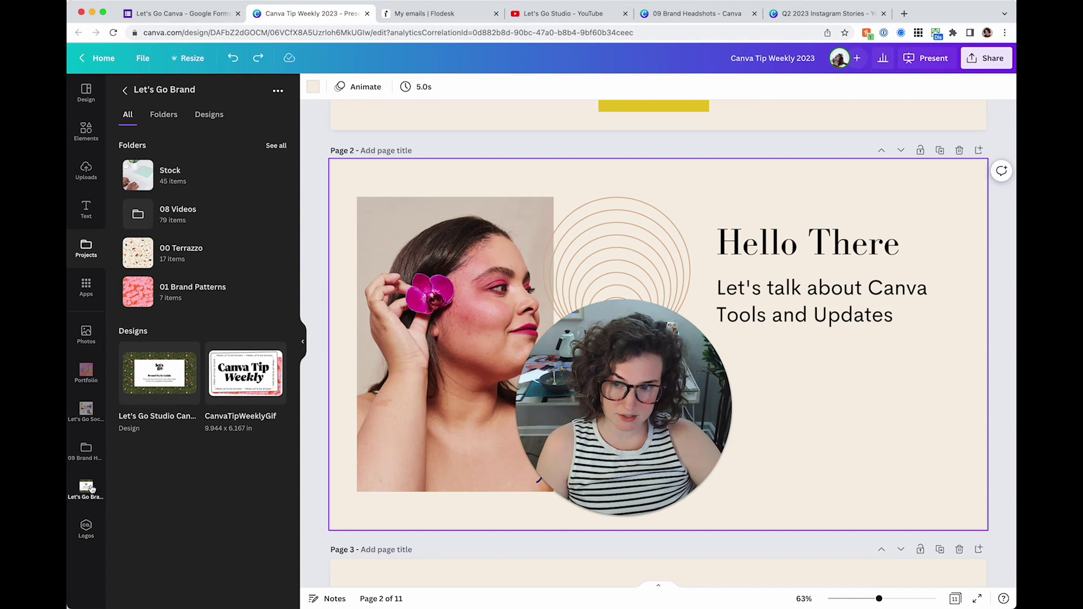
click(210, 254)
click(126, 92)
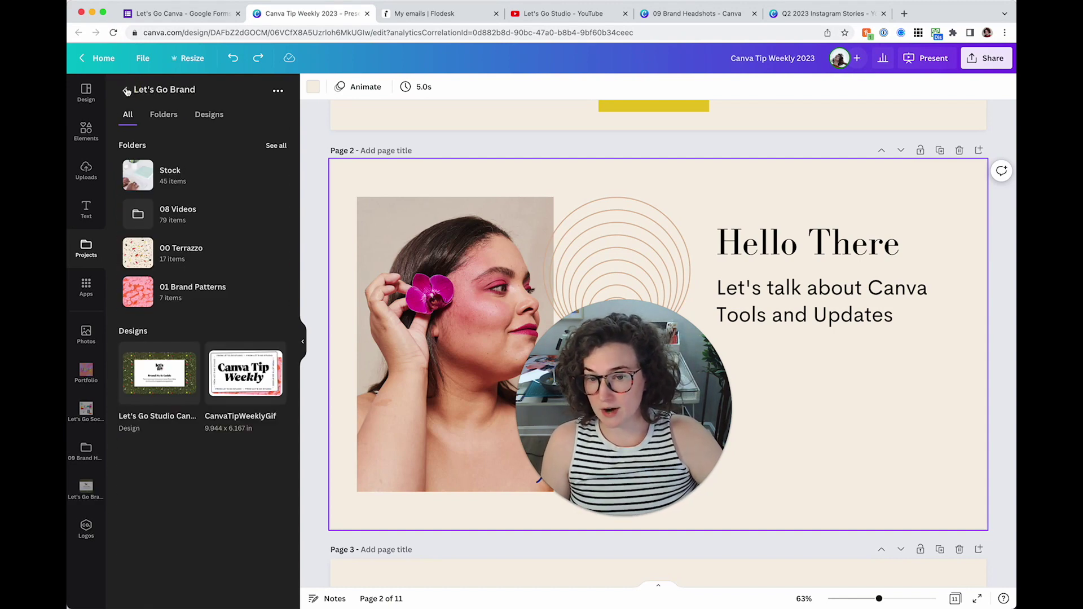
click(191, 264)
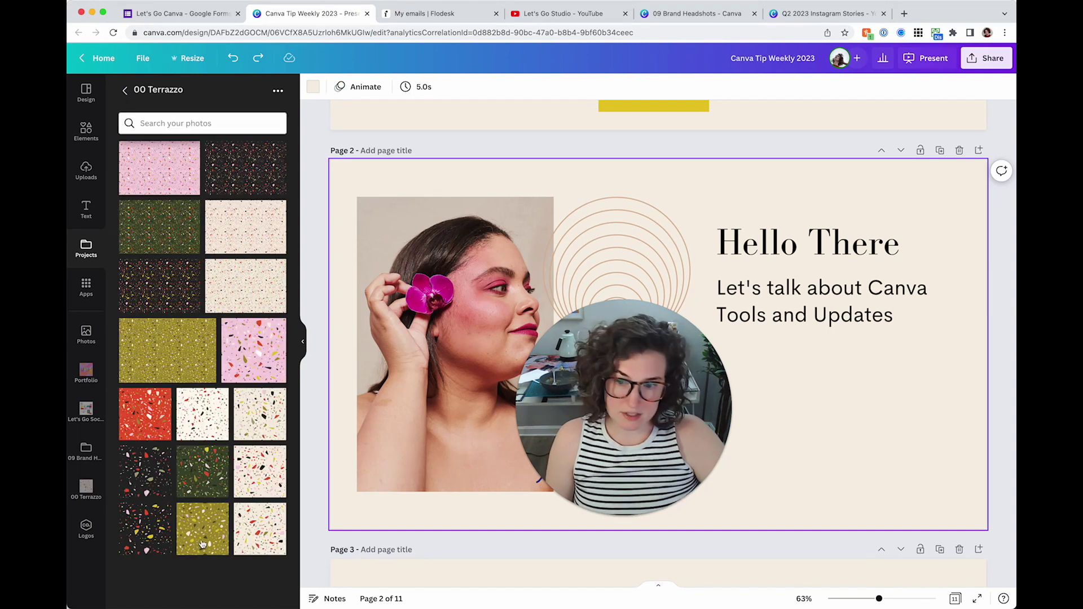
Add the dark green terrazzo image to page 2's top-left, behind the portrait photo.
click(203, 472)
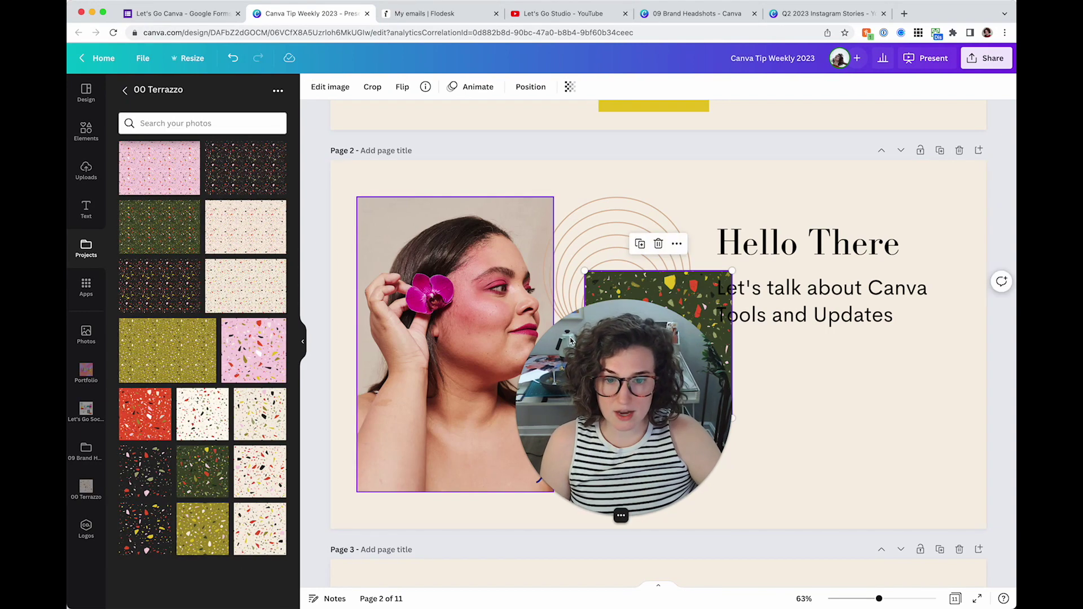
drag(704, 294, 420, 172)
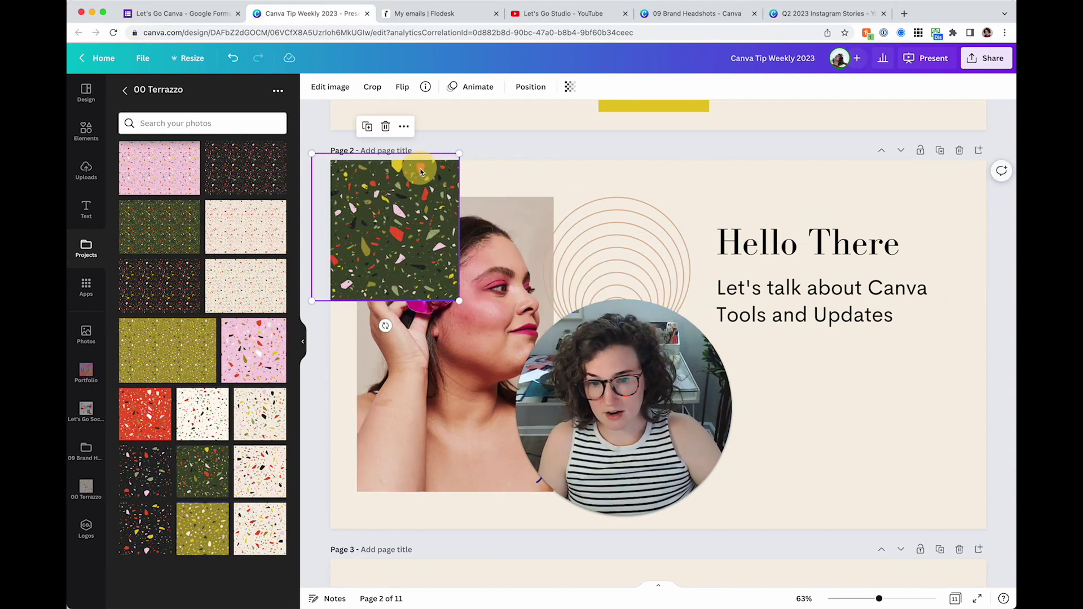
key(super+bracketleft)
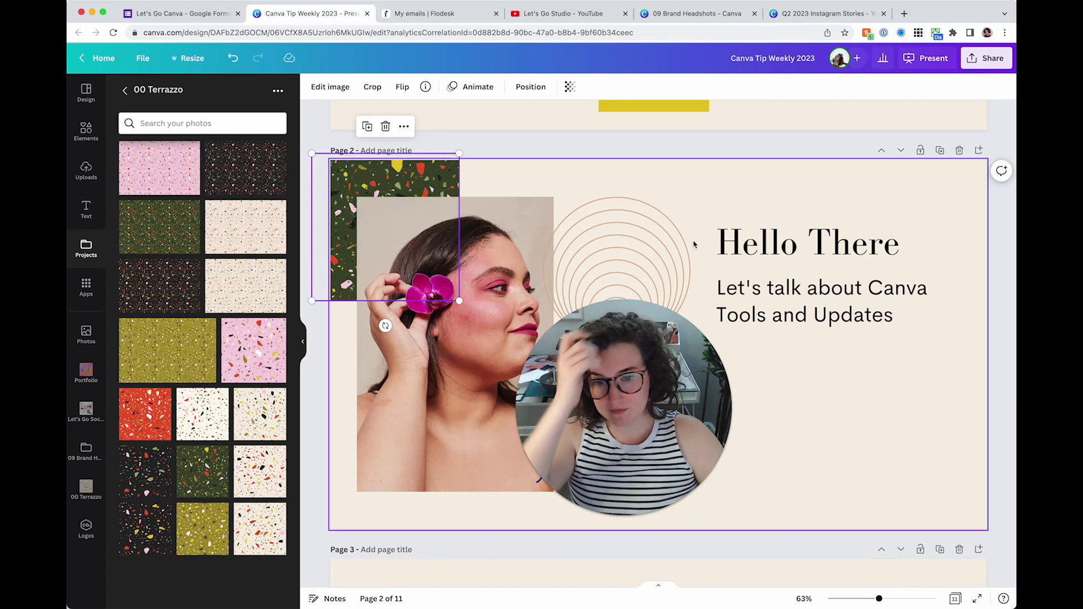
click(864, 386)
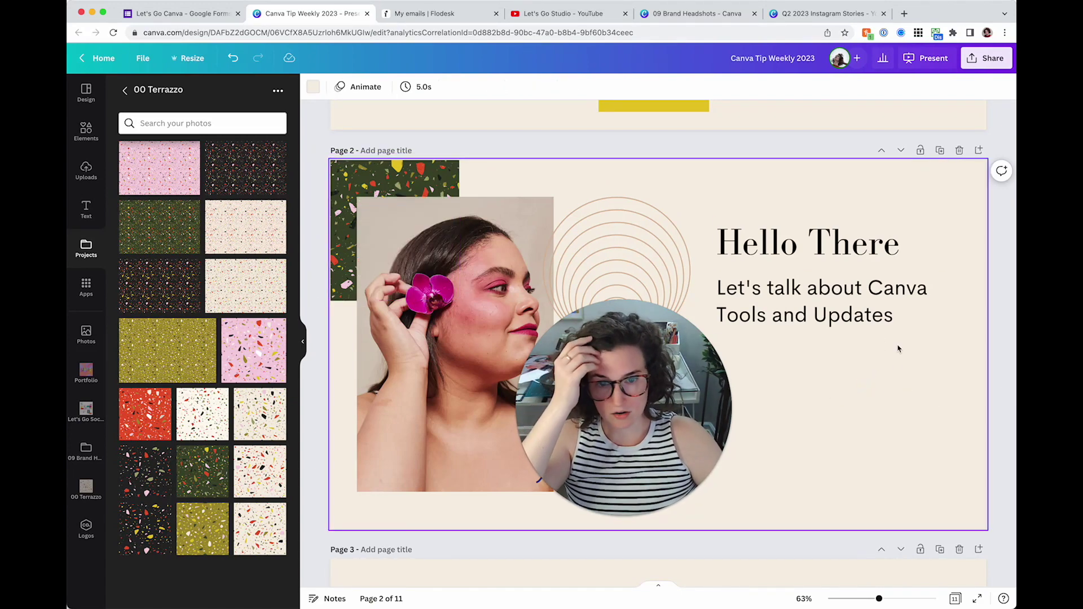
drag(628, 419, 594, 286)
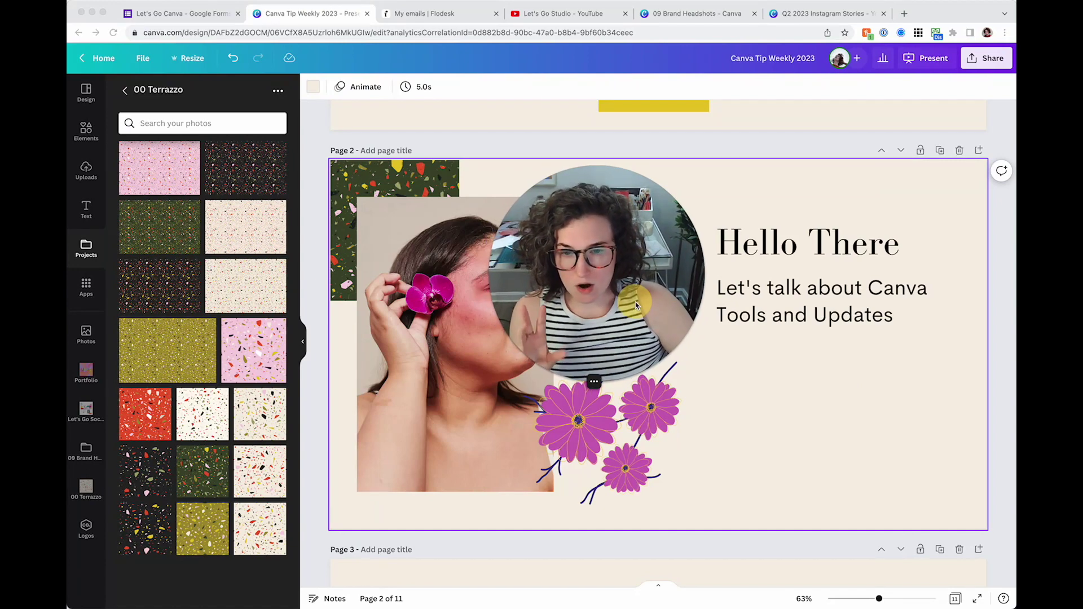
click(790, 430)
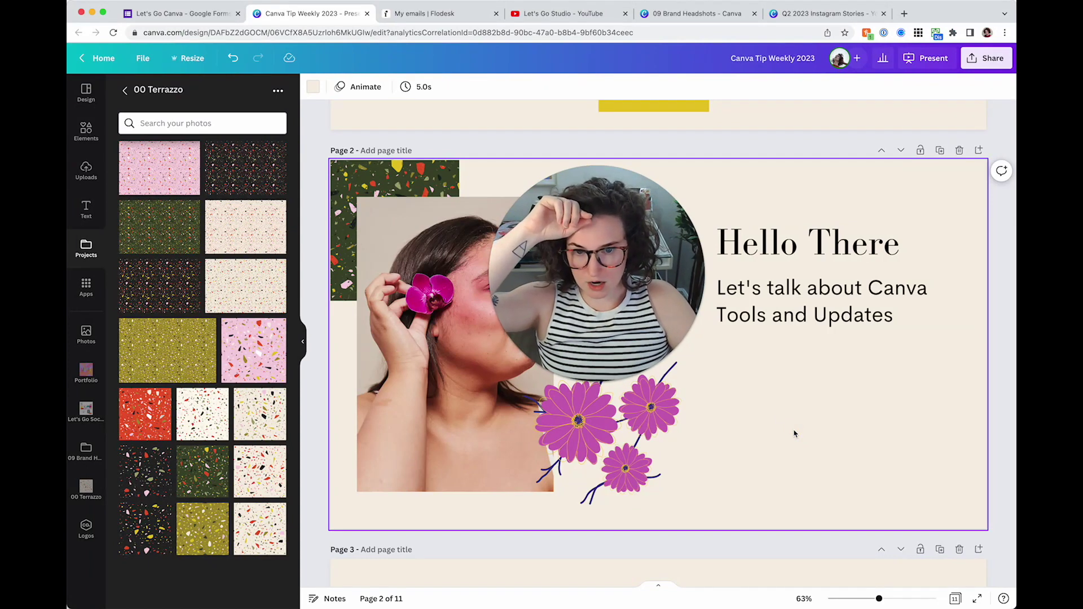
click(797, 433)
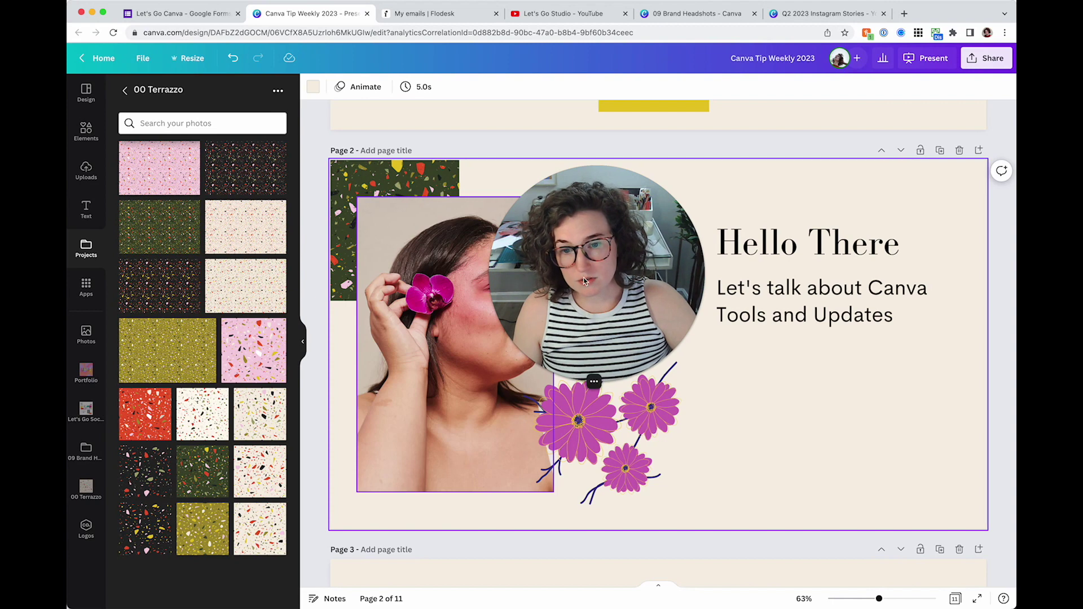
Lock and unlock page 2, then nudge the terrazzo image slightly right.
click(406, 176)
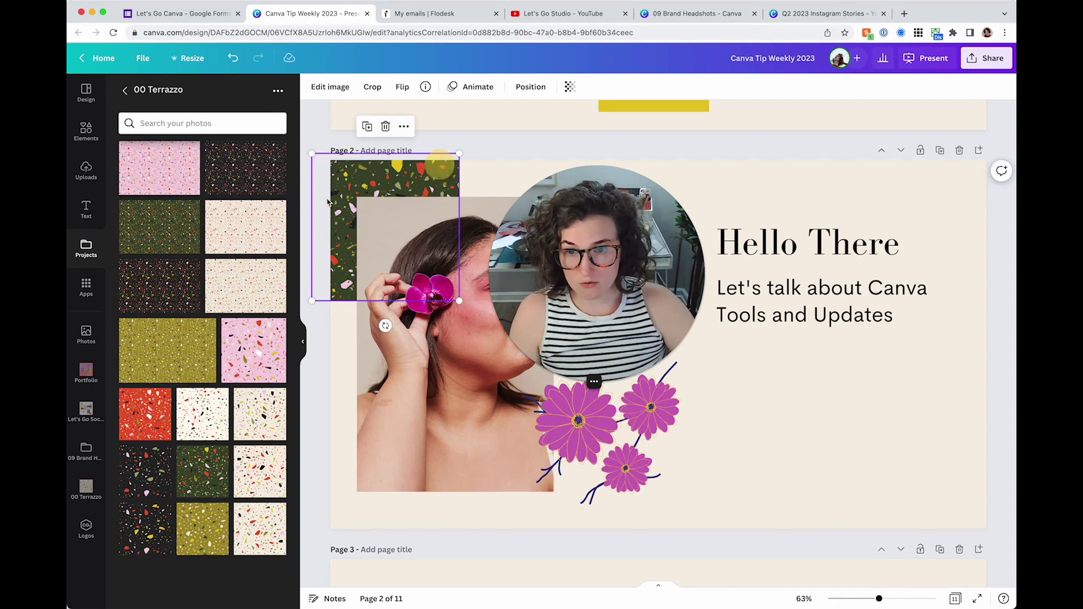
click(920, 152)
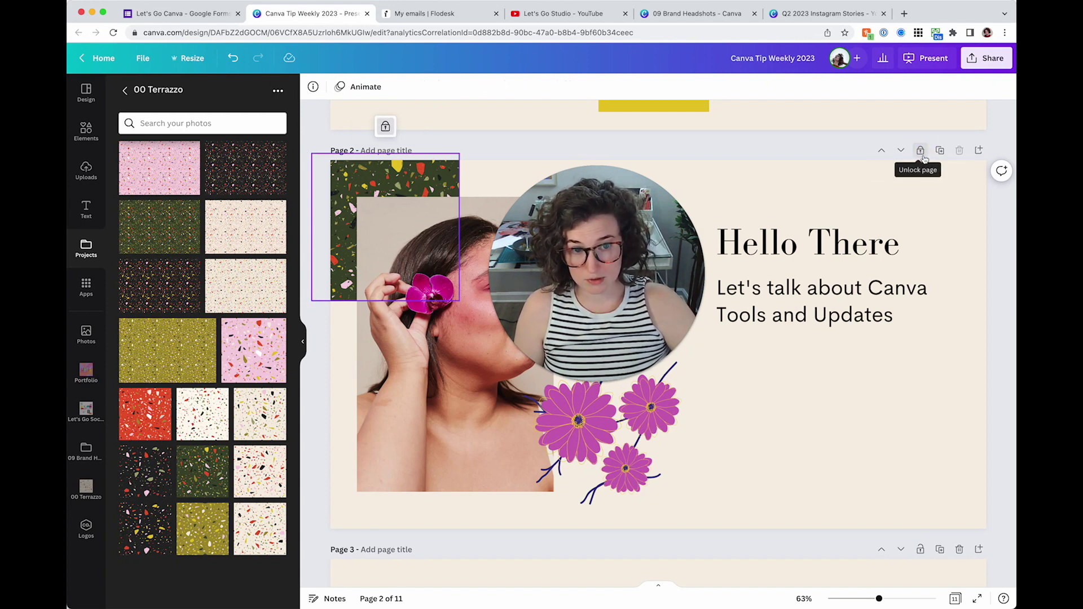
click(922, 156)
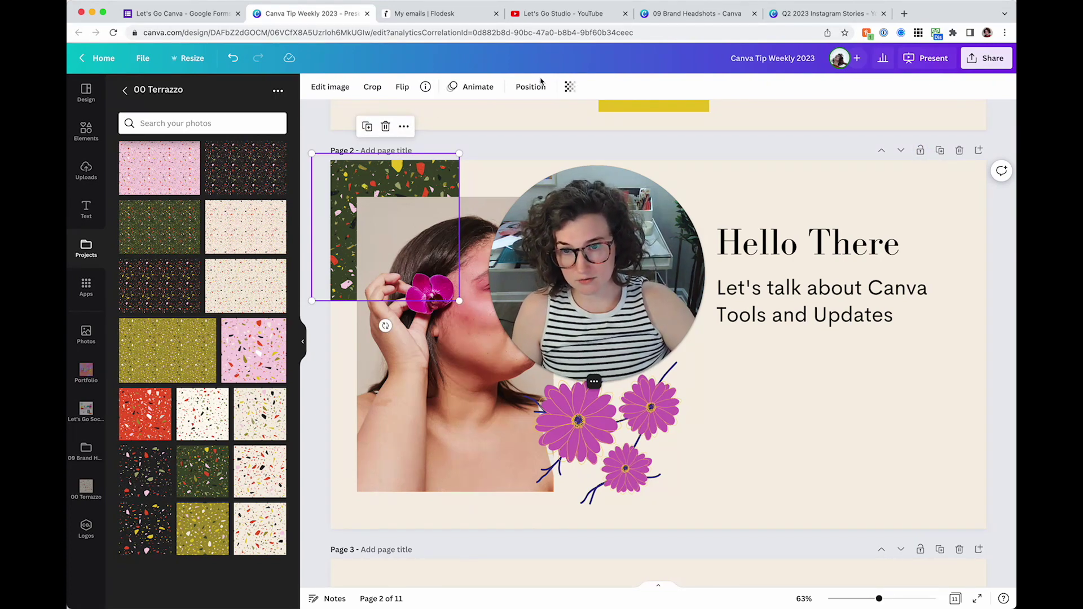
drag(434, 153, 442, 153)
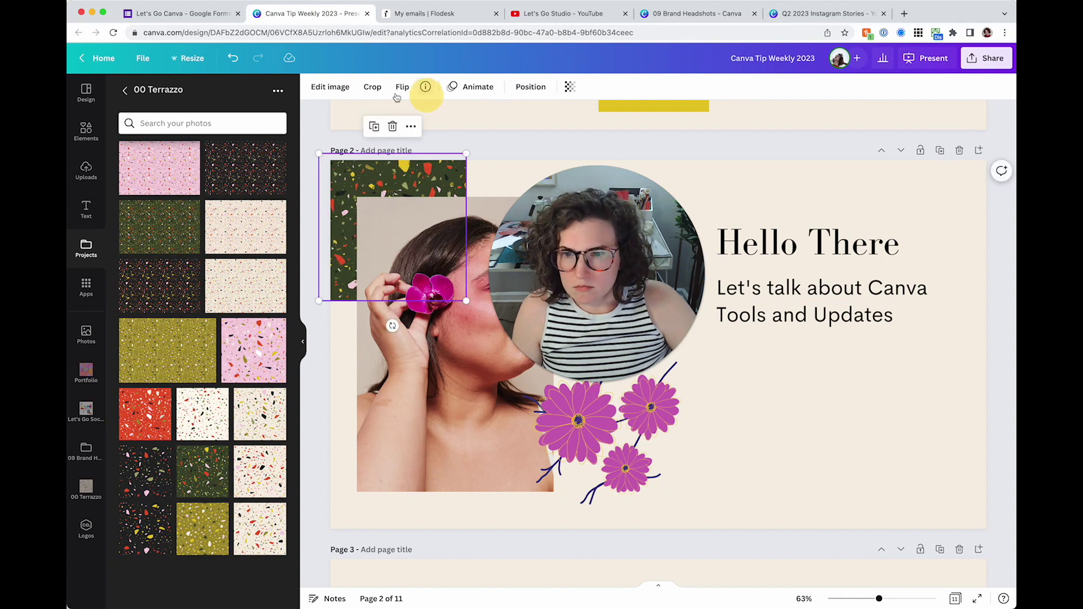
Lock the terrazzo image from its right-click menu, then unlock it again.
right_click(460, 175)
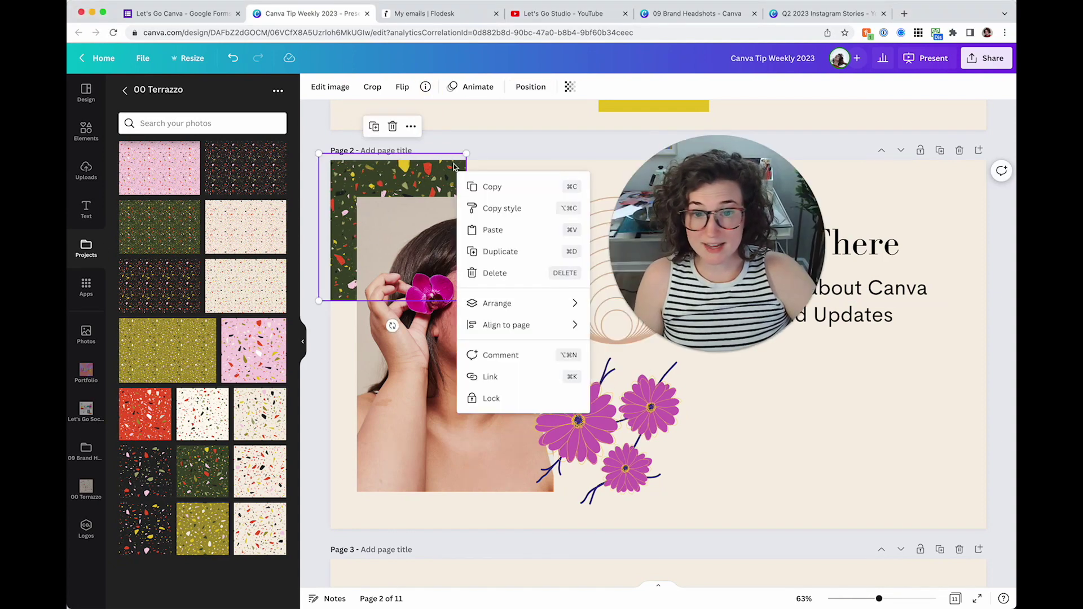
key(Escape)
right_click(444, 177)
click(479, 401)
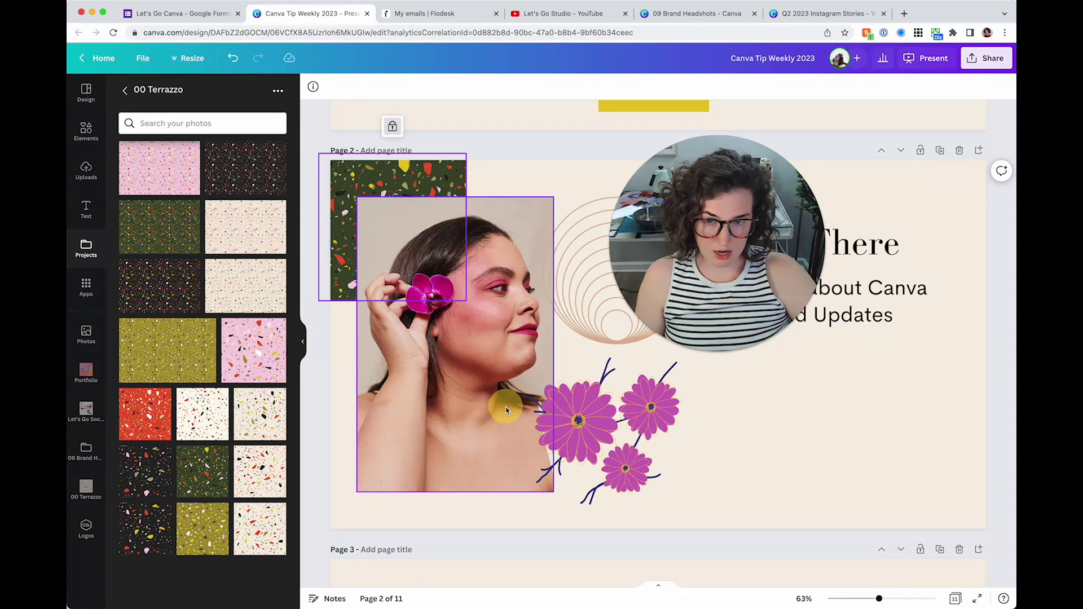
click(497, 176)
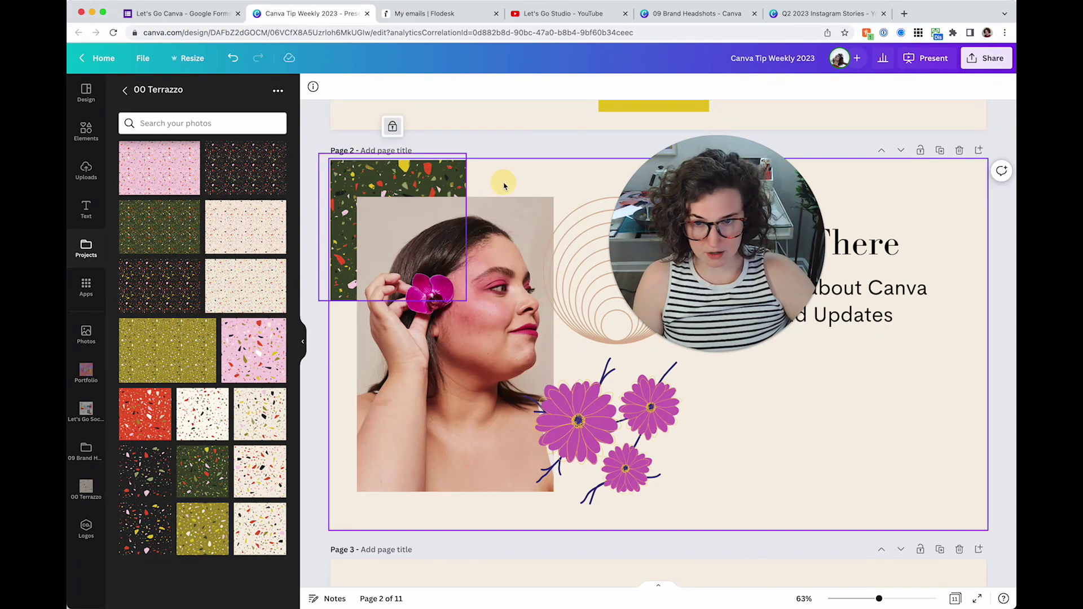
drag(498, 178, 427, 206)
click(404, 182)
click(404, 183)
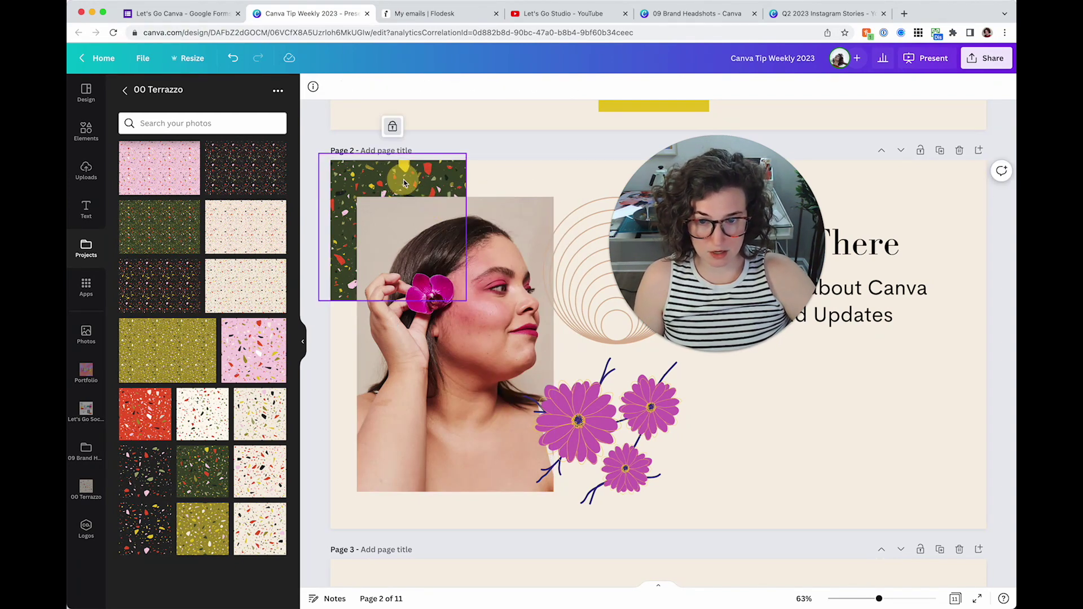
click(393, 128)
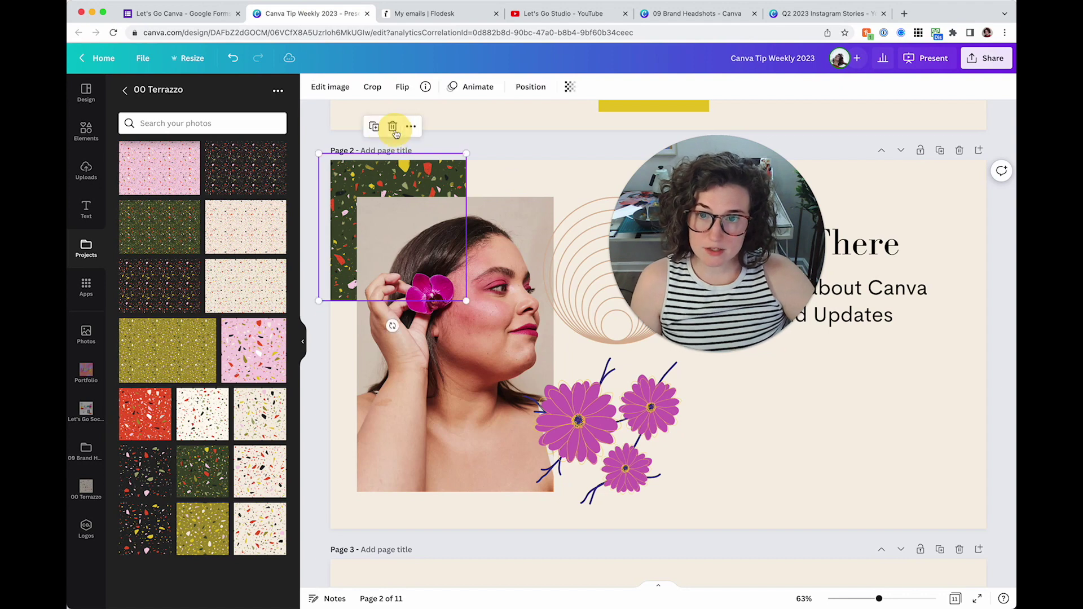
Look over the terrazzo image's right-click actions, then close the menu.
right_click(419, 197)
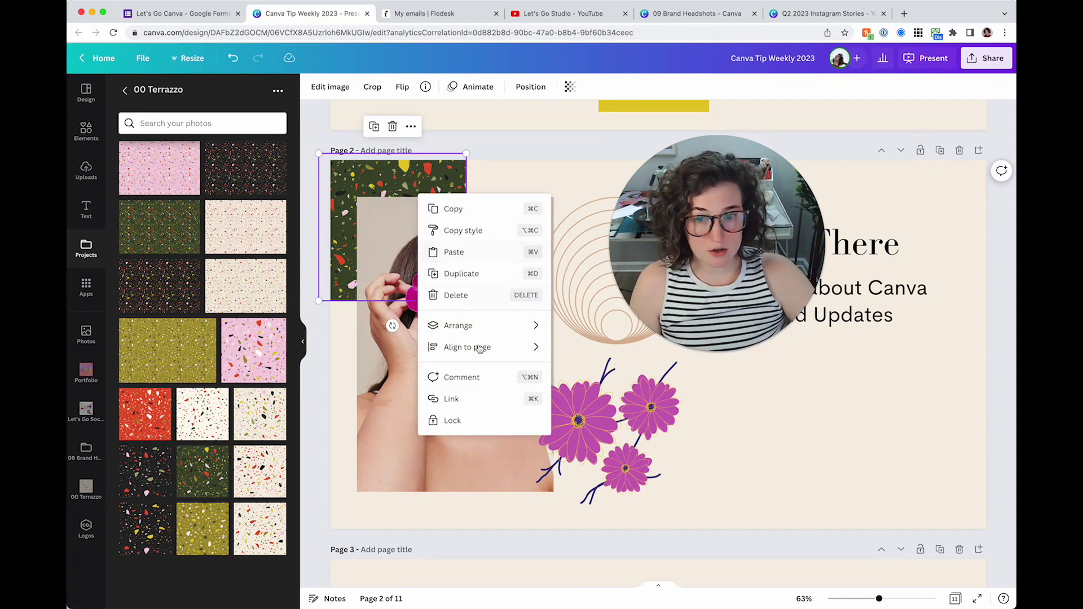
mouse_move(481, 359)
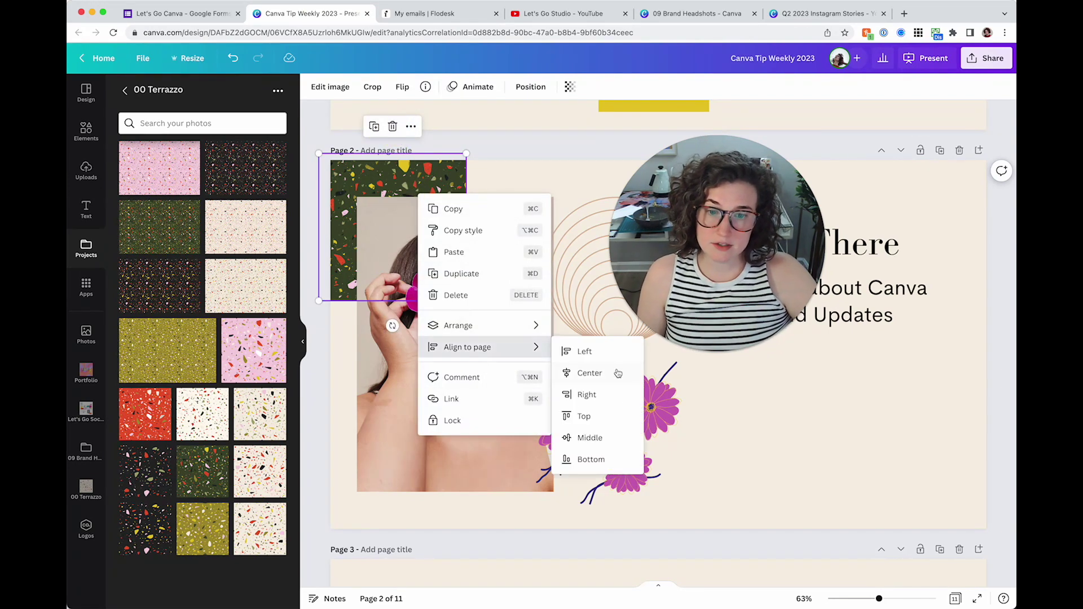
mouse_move(499, 325)
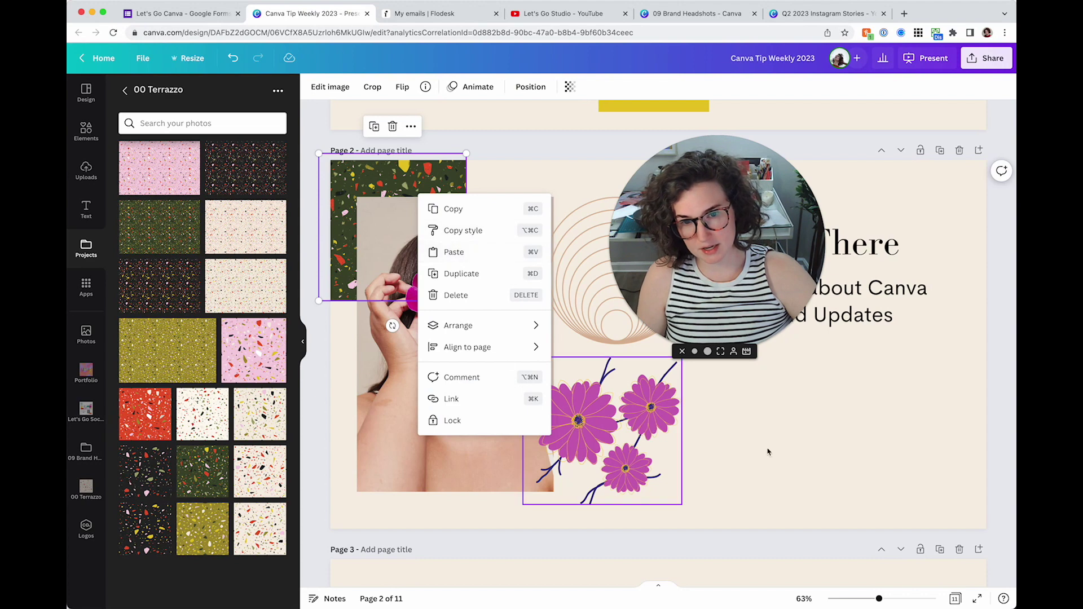
click(820, 440)
drag(750, 321, 651, 348)
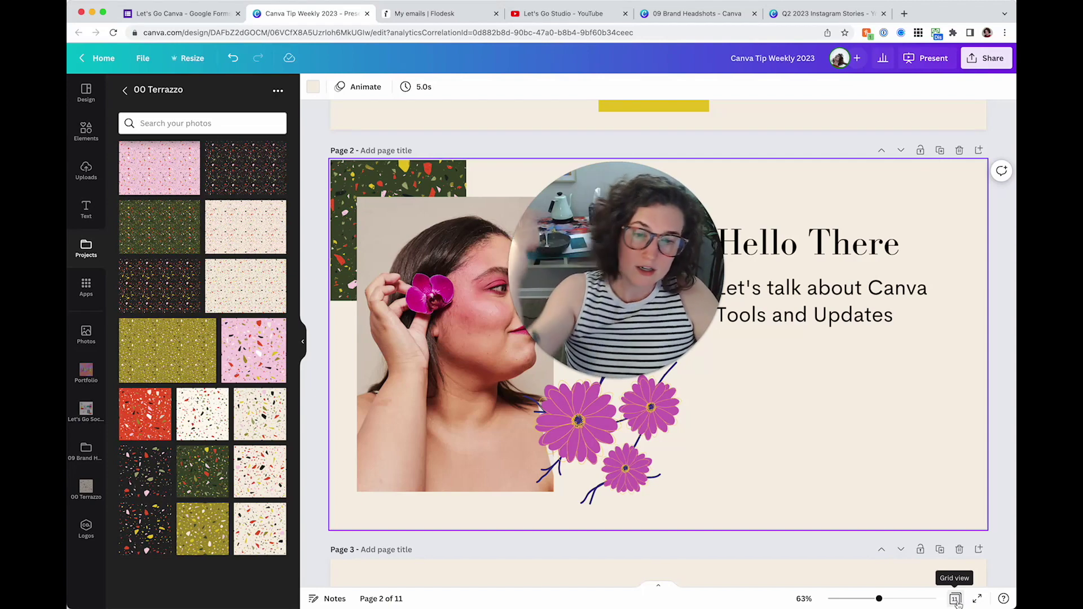
drag(648, 301, 930, 464)
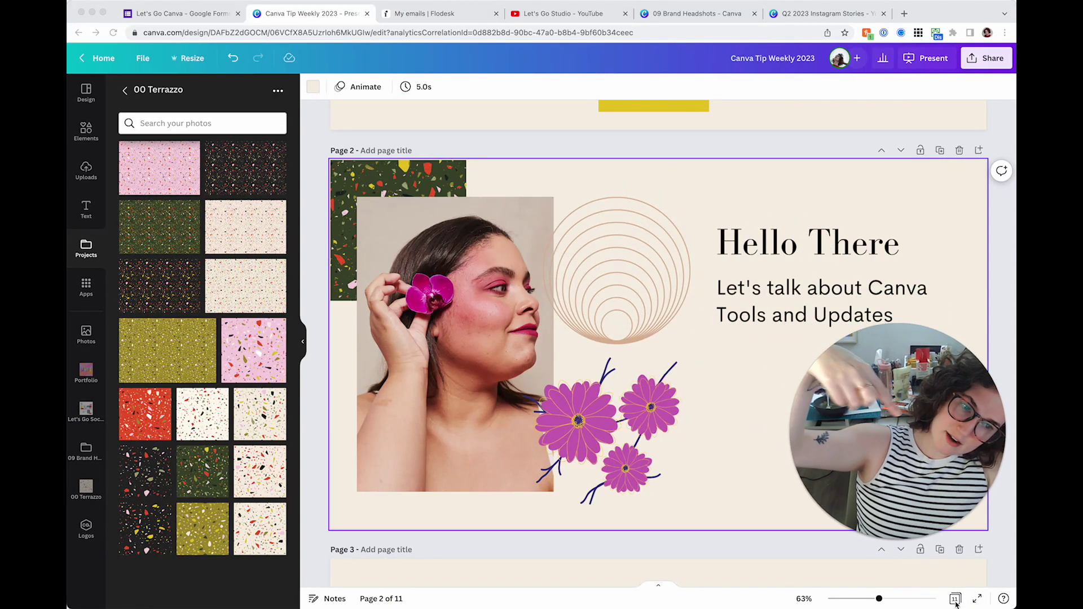
drag(916, 405, 736, 220)
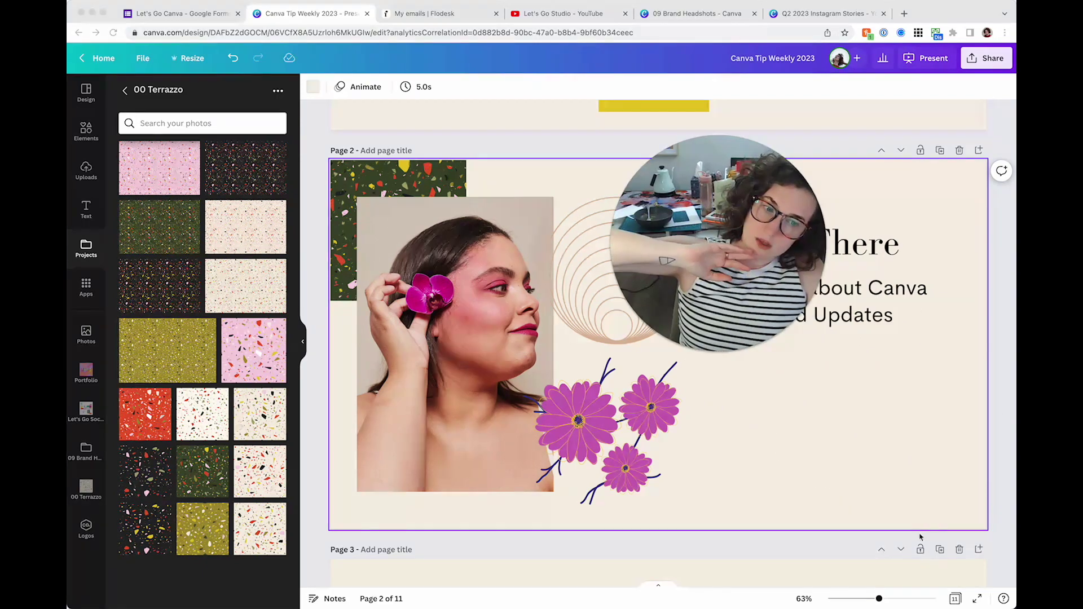
click(955, 599)
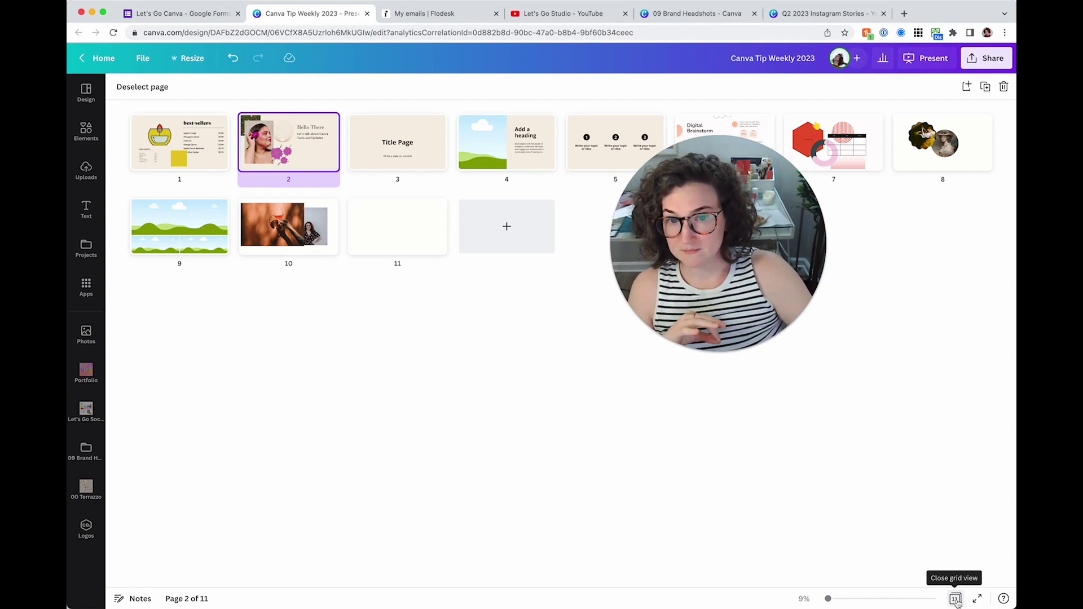
click(955, 599)
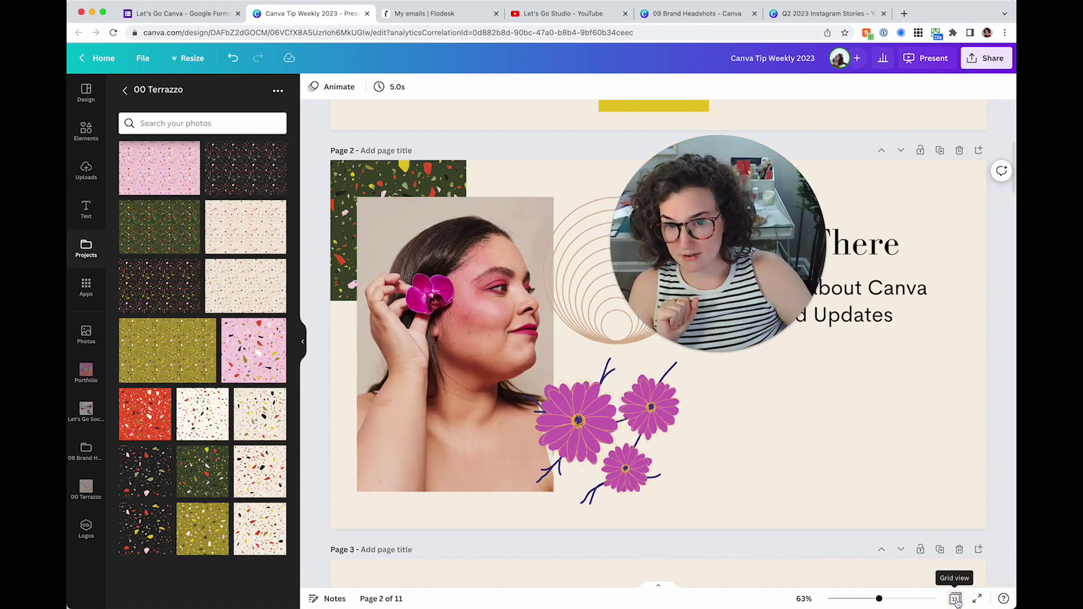
drag(771, 276, 644, 287)
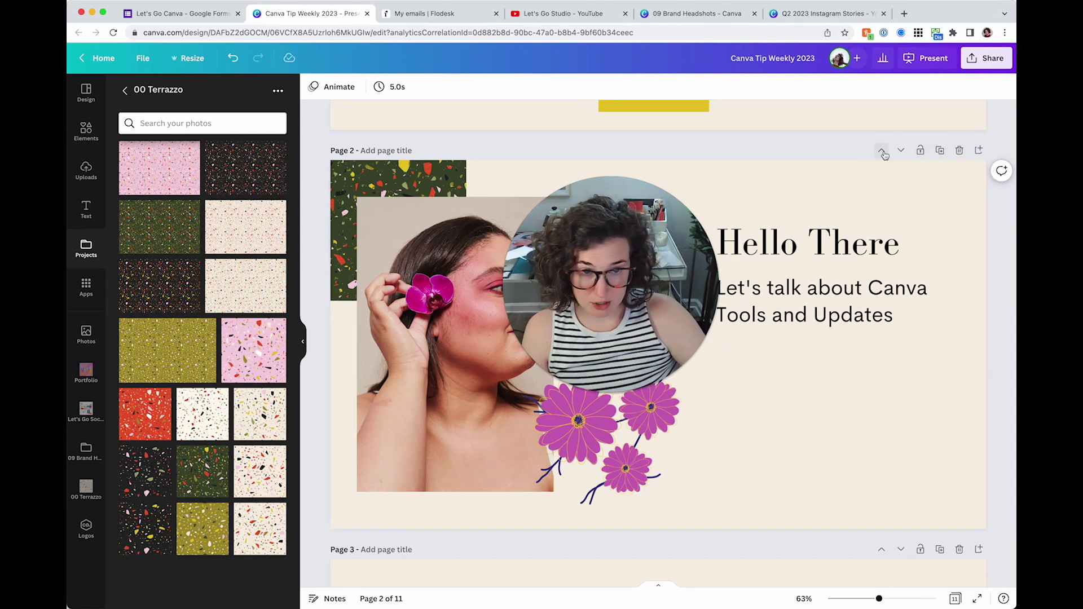
Select page 2, zoom out, and toggle the page thumbnail strip on and off.
click(921, 210)
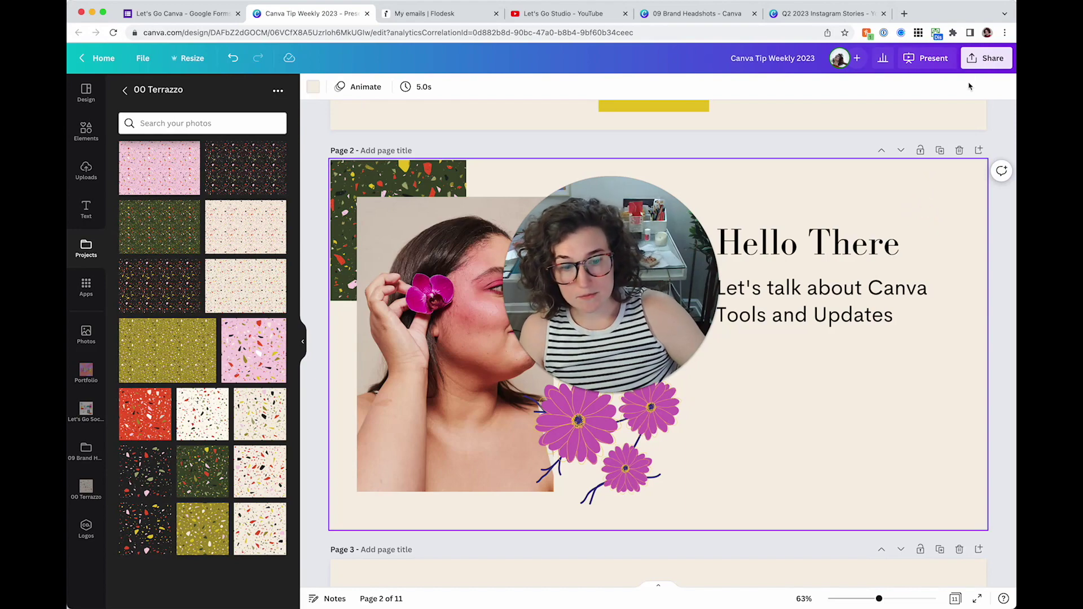
mouse_move(879, 599)
mouse_down()
mouse_move(856, 597)
mouse_move(902, 595)
mouse_move(875, 598)
mouse_up()
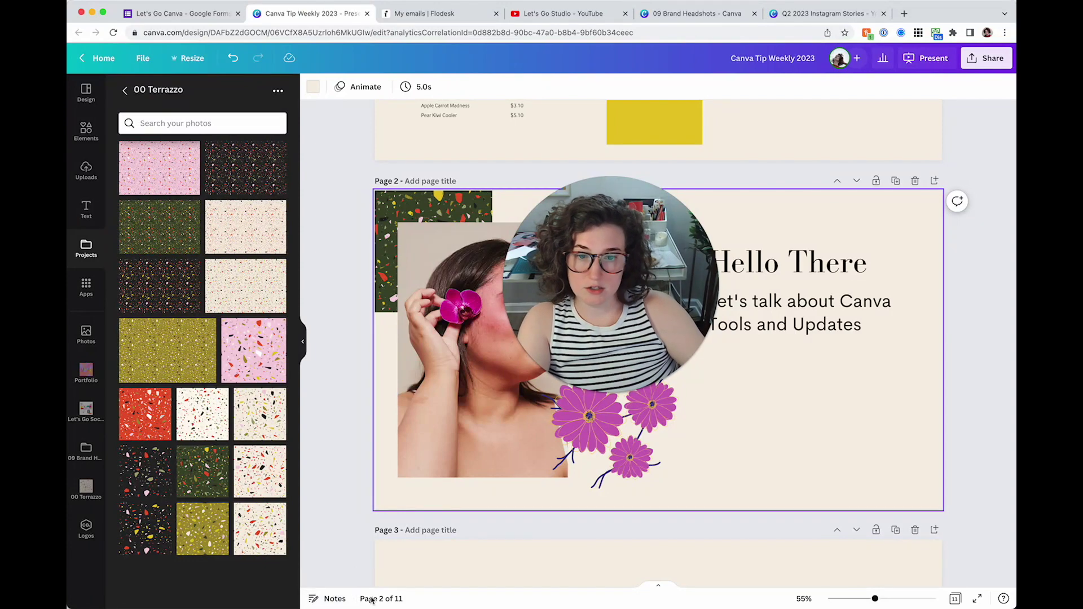
click(857, 500)
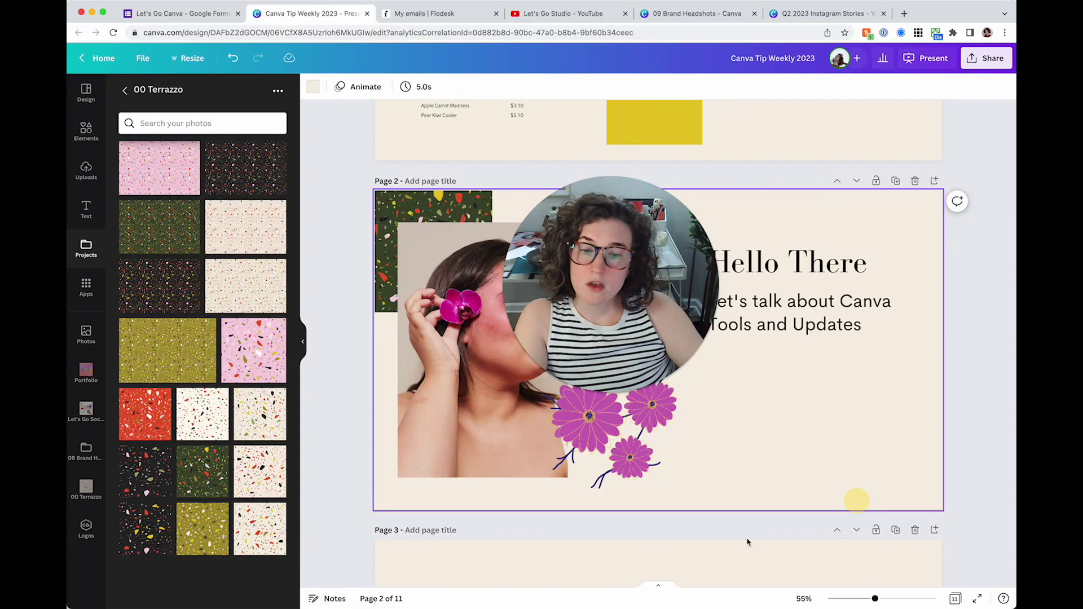
click(658, 589)
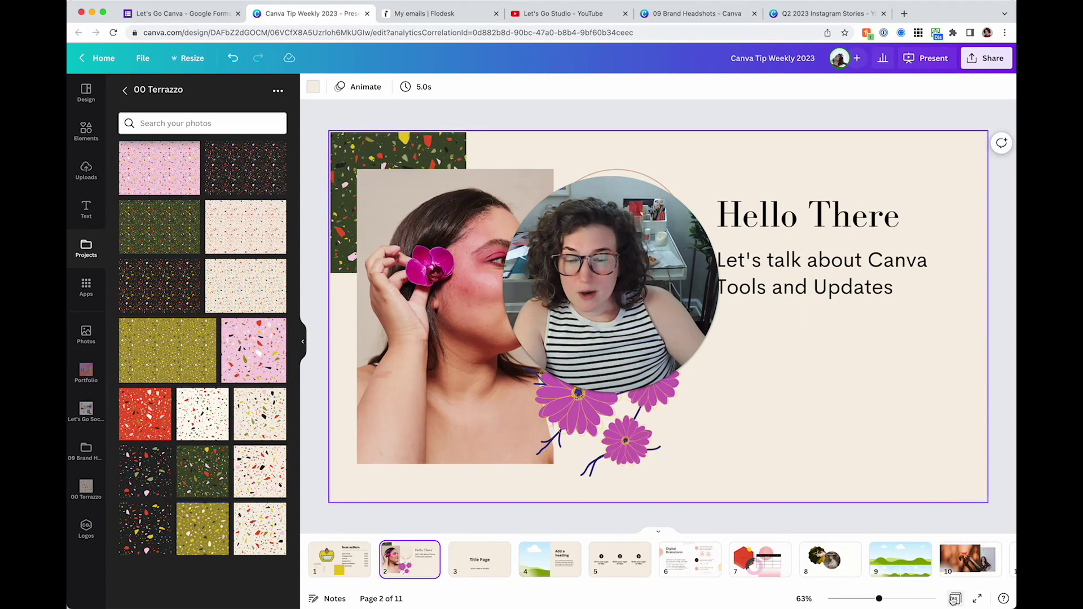
click(659, 530)
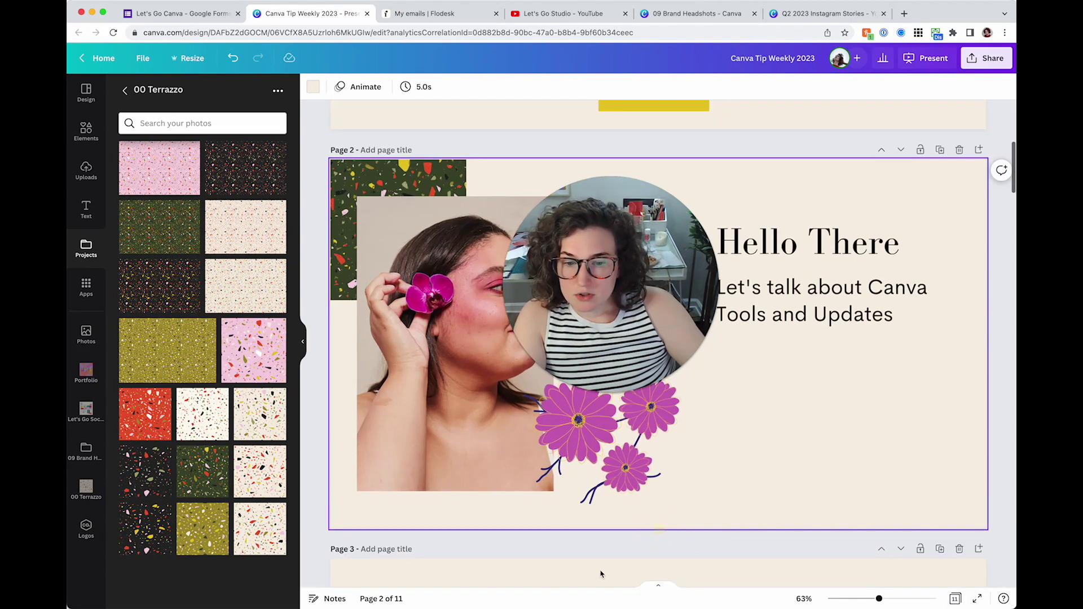
Scroll through pages 1–3 in both the thumbnail and continuous scrolling views.
scroll(792, 501, down, 3)
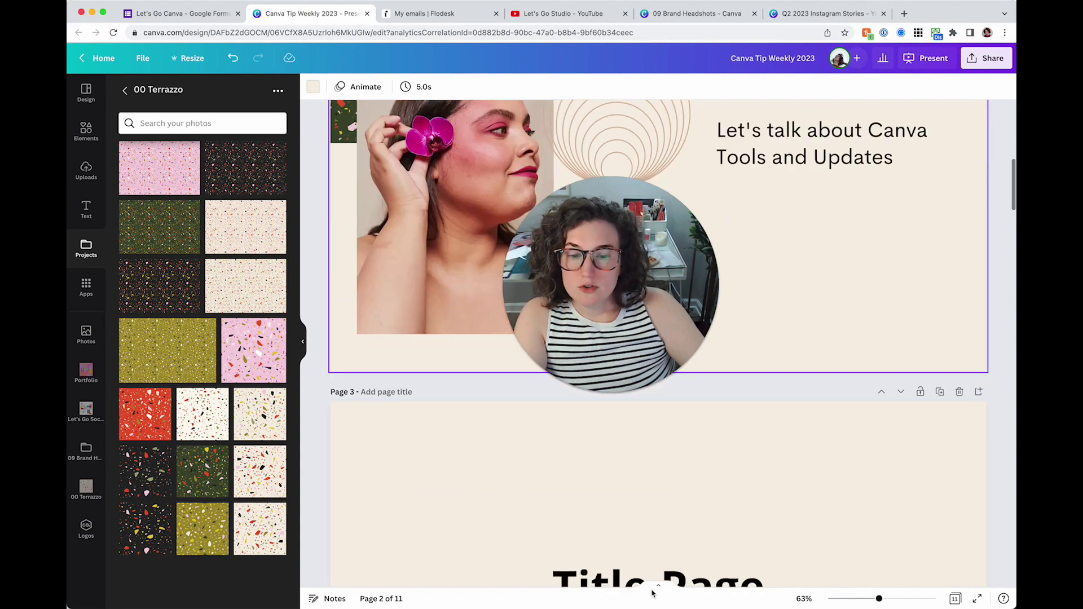
click(655, 591)
scroll(781, 382, down, 3)
scroll(781, 382, up, 6)
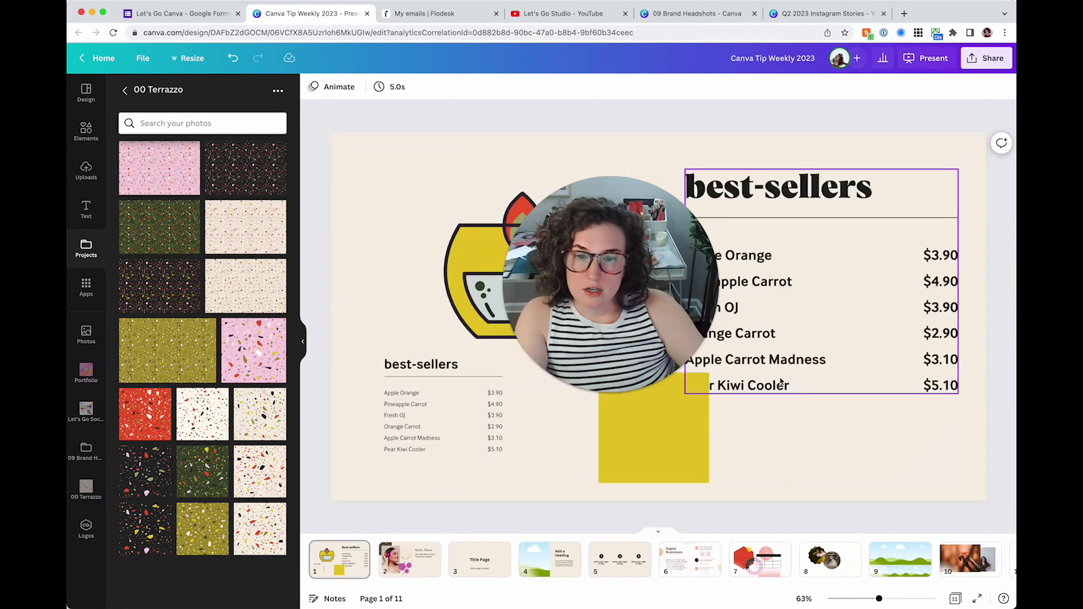
scroll(605, 522, down, 3)
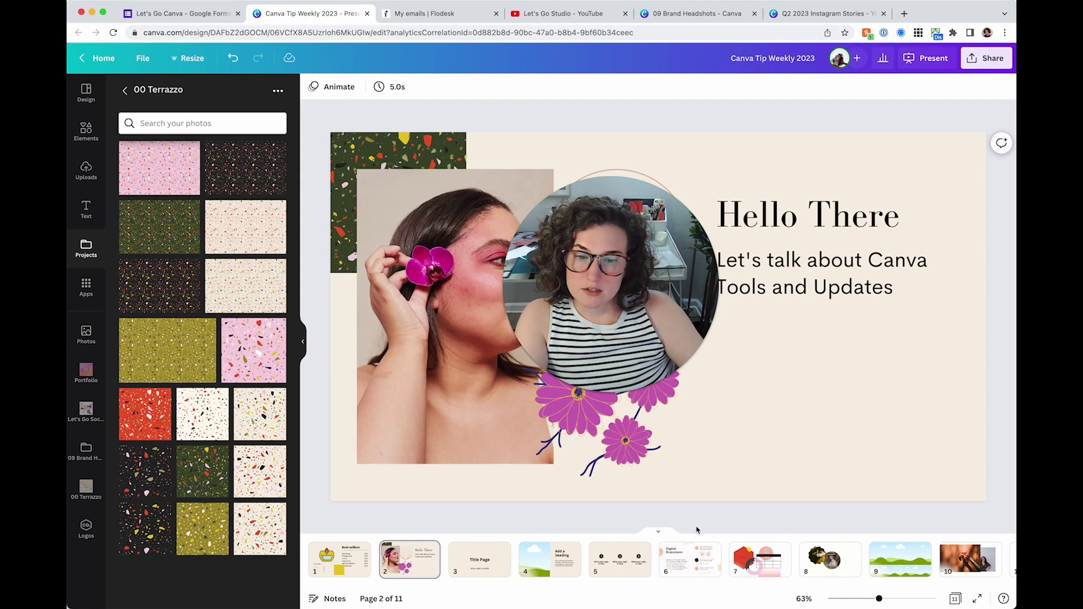
click(660, 534)
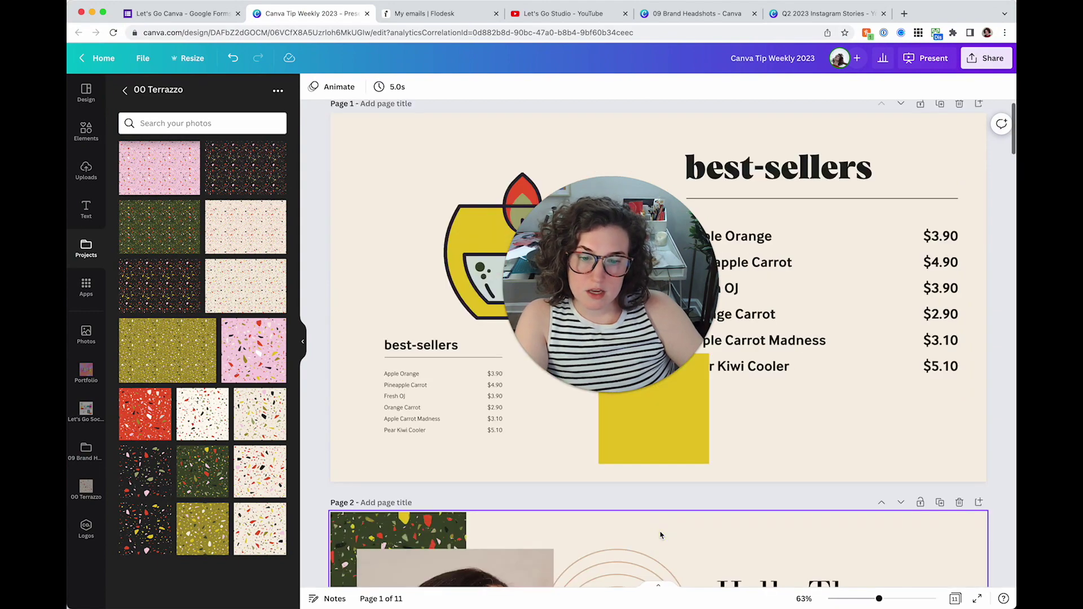
scroll(660, 532, down, 8)
scroll(743, 540, up, 10)
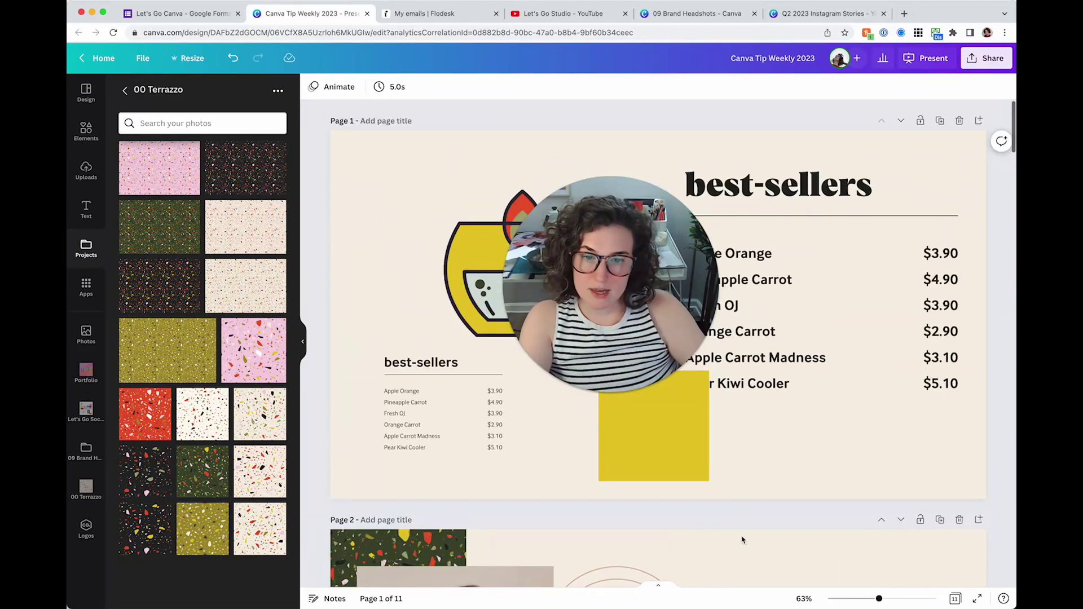
scroll(733, 398, down, 4)
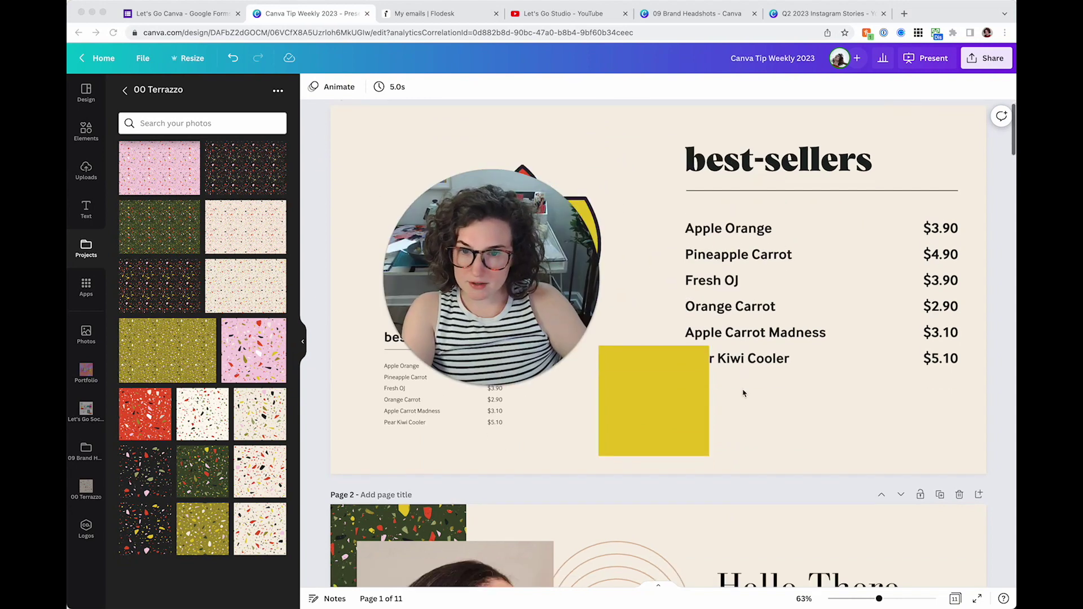
scroll(743, 394, down, 3)
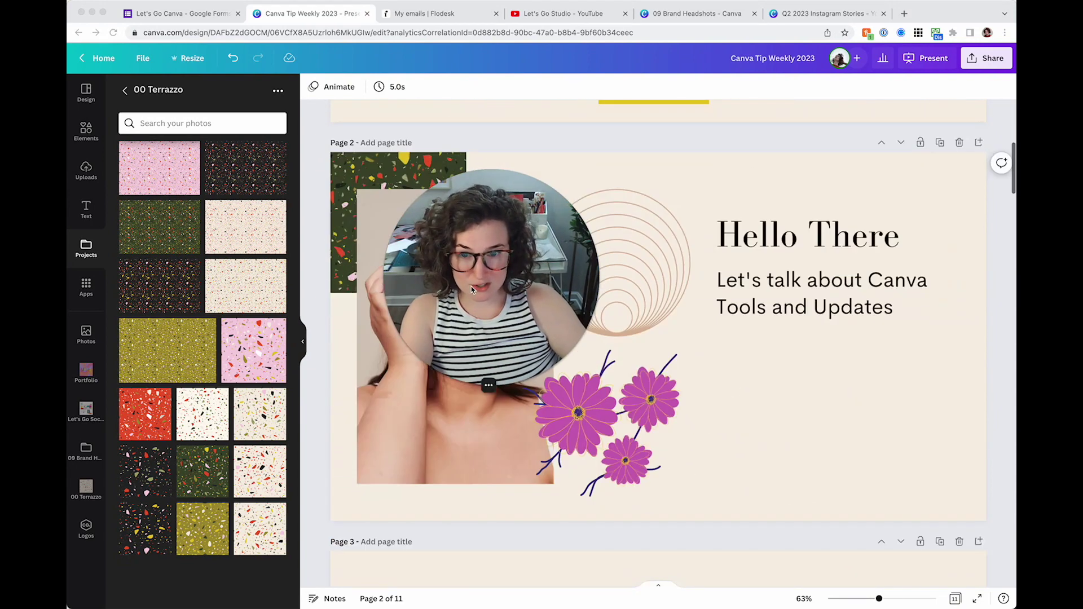
drag(458, 328, 614, 282)
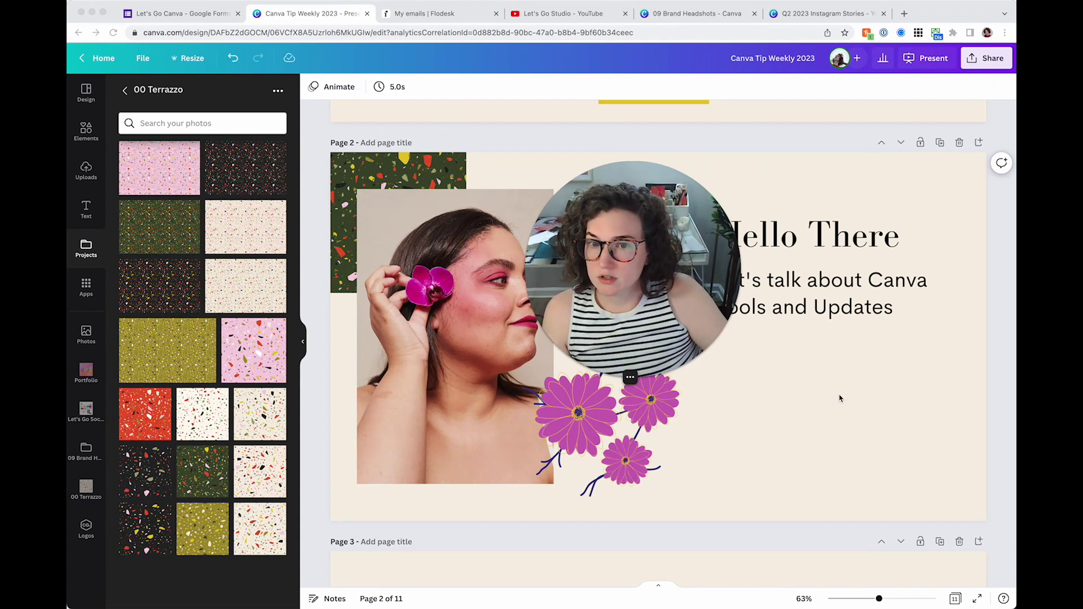
scroll(840, 406, down, 2)
Switch to the Let's Go Canva survey responses and scroll to the template question.
click(190, 19)
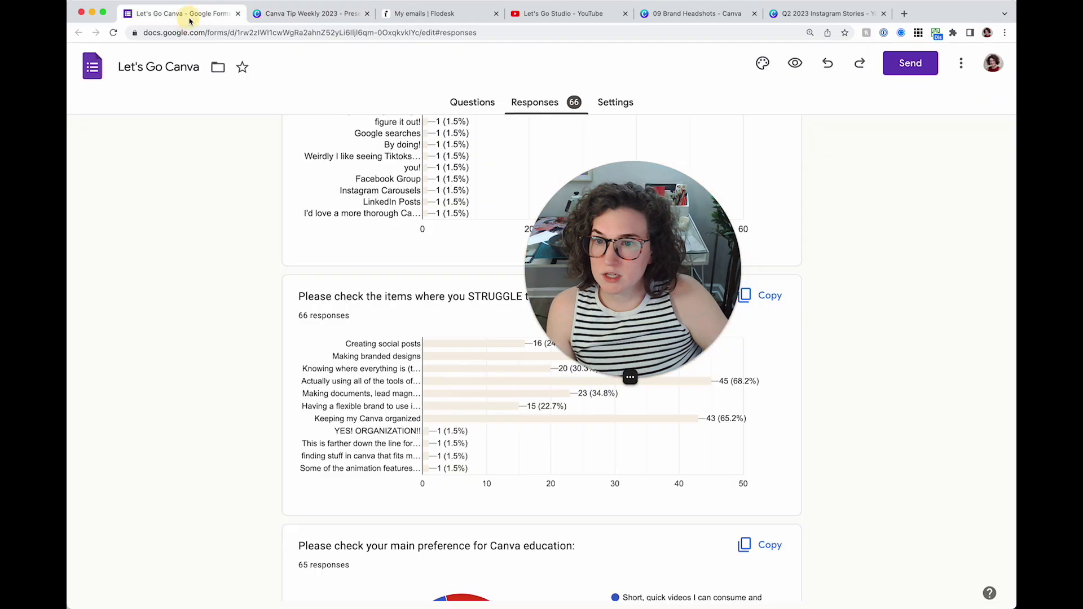
mouse_move(446, 398)
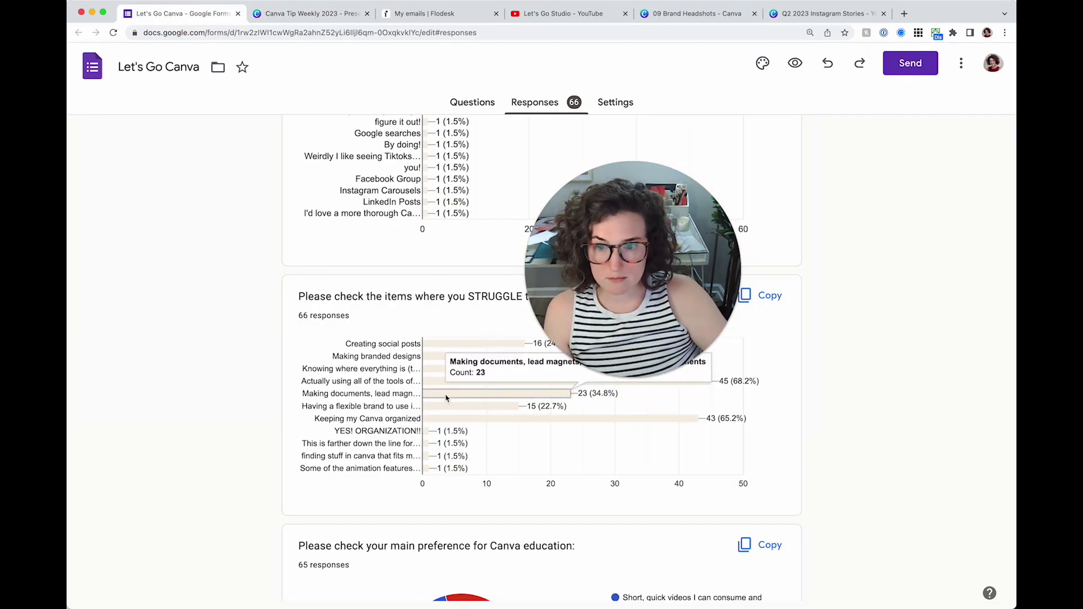
scroll(295, 389, down, 5)
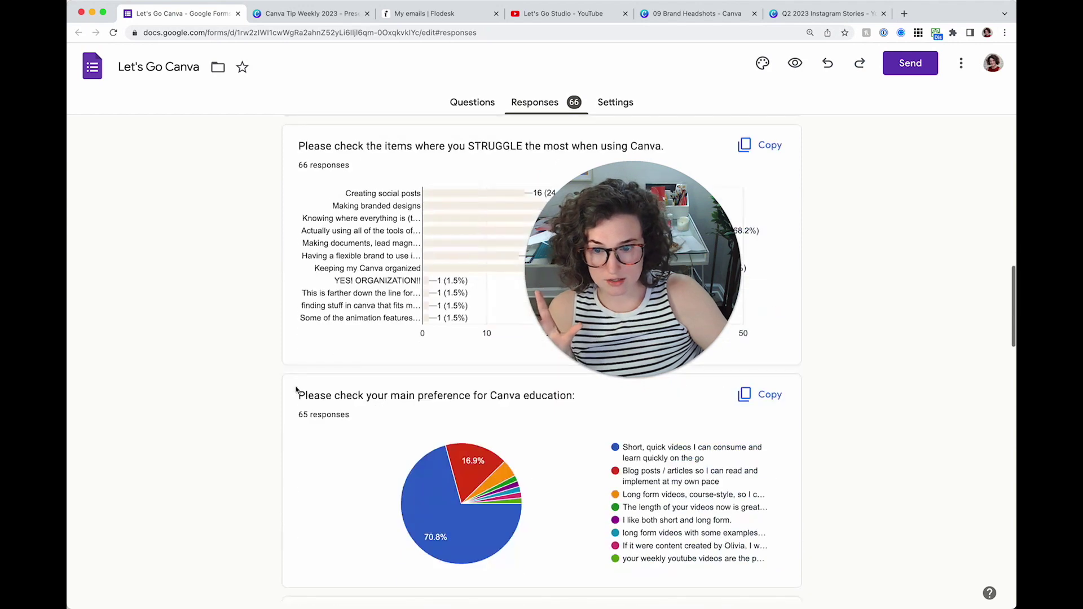
scroll(296, 389, down, 14)
scroll(296, 390, up, 1)
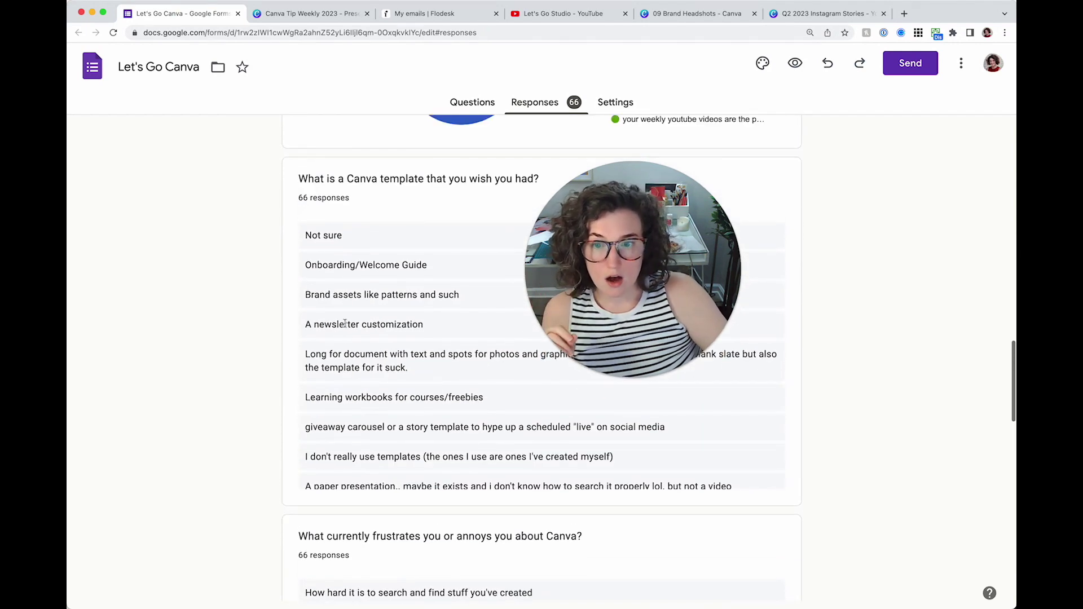
scroll(345, 324, down, 2)
Highlight several wished-for template answers, including More book themed templates, then return to Canva Tip Weekly 2023.
drag(333, 352, 416, 357)
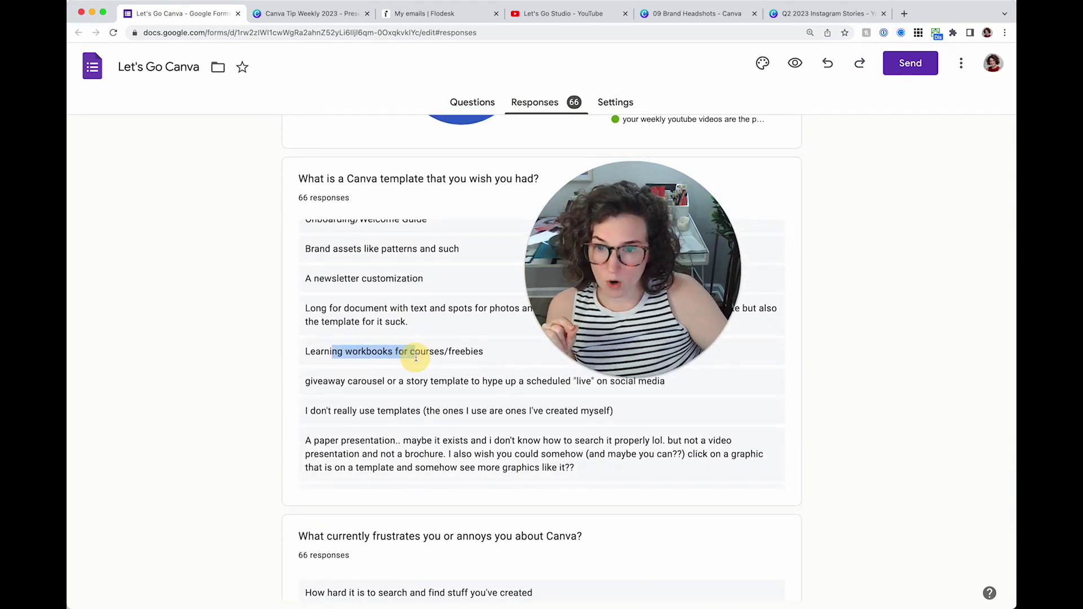
drag(351, 381, 404, 381)
click(404, 382)
scroll(406, 381, down, 3)
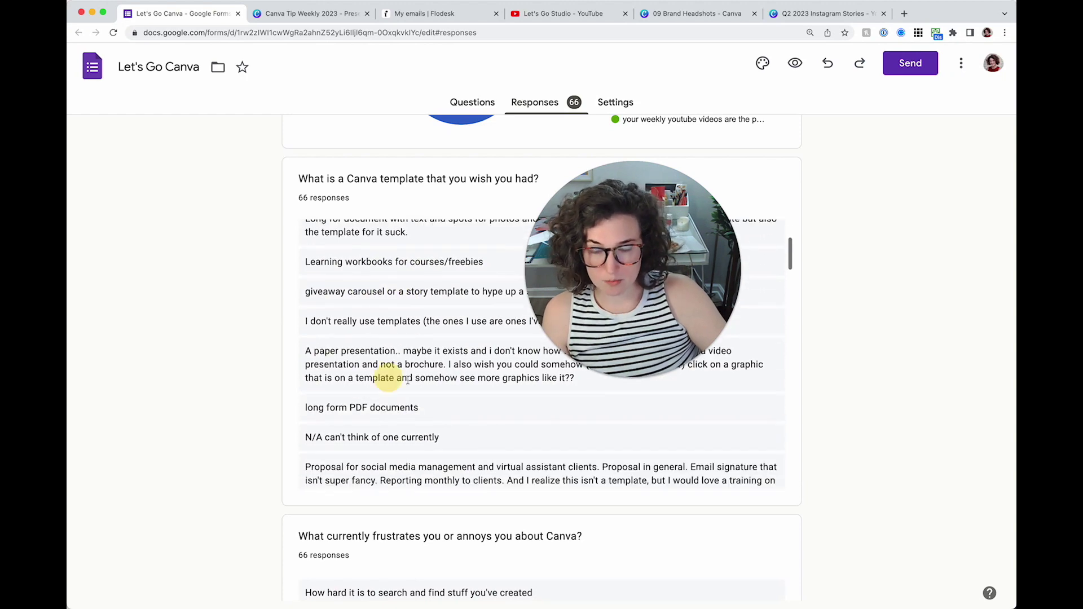
drag(305, 407, 442, 406)
scroll(443, 406, down, 4)
drag(366, 336, 493, 377)
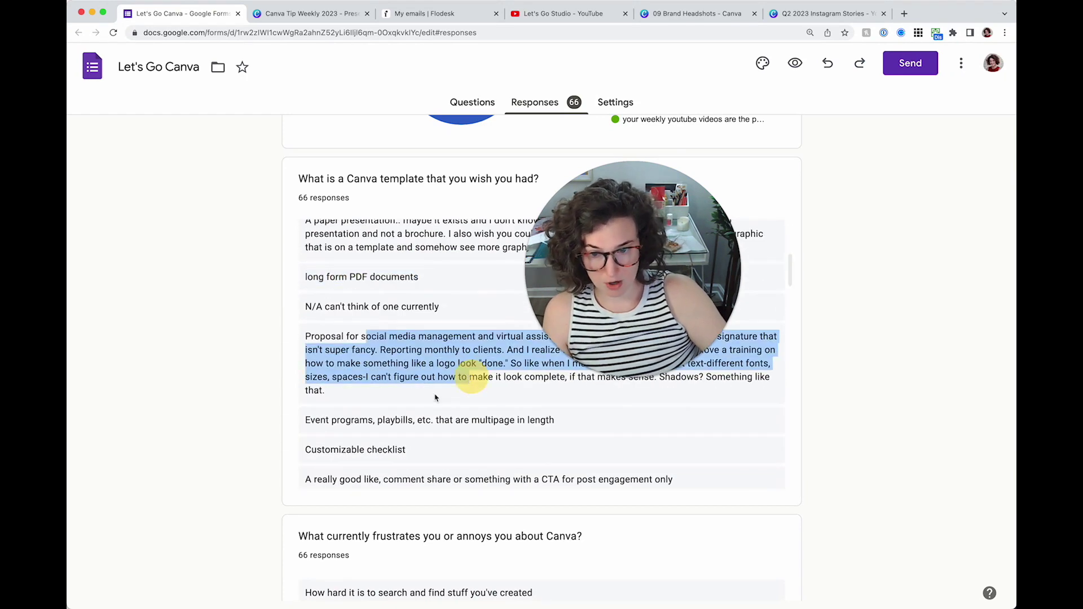
scroll(435, 398, down, 7)
click(363, 384)
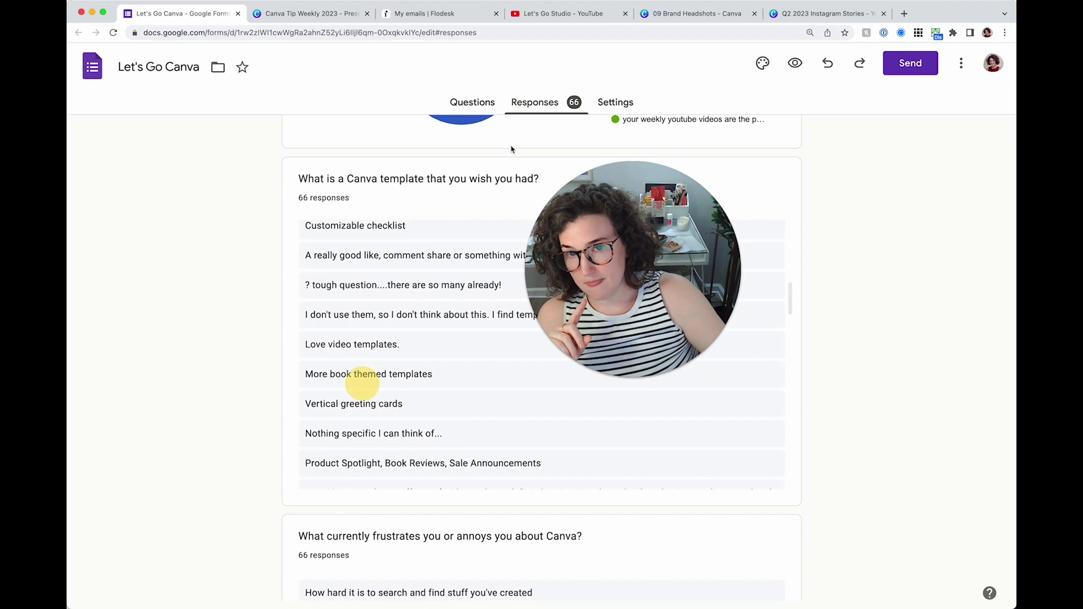
click(315, 23)
scroll(612, 260, up, 3)
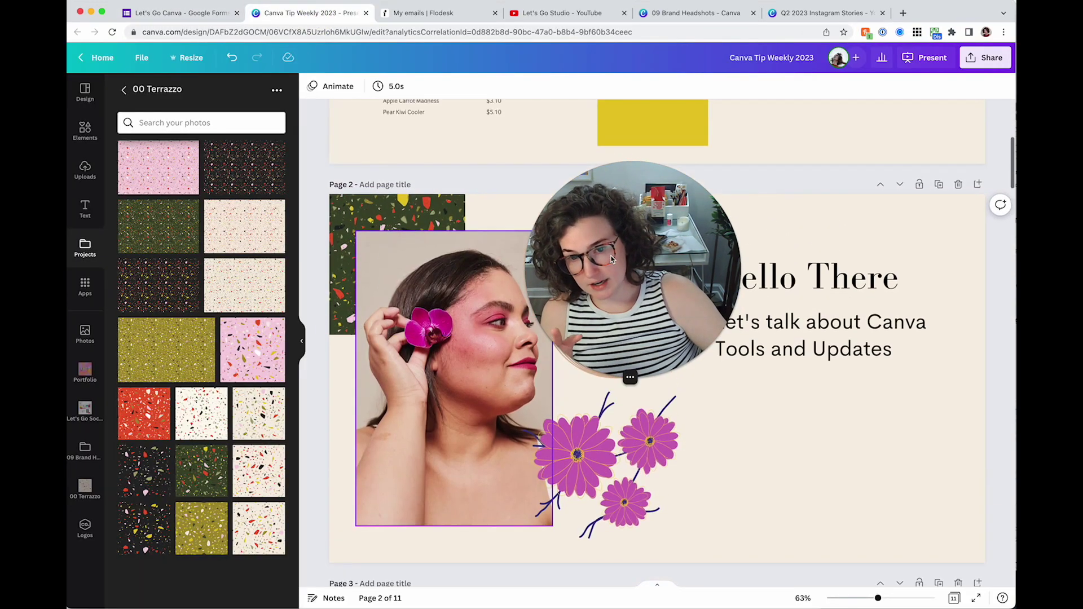
Turn on Show rulers and guides from the File view settings.
drag(612, 260, 756, 256)
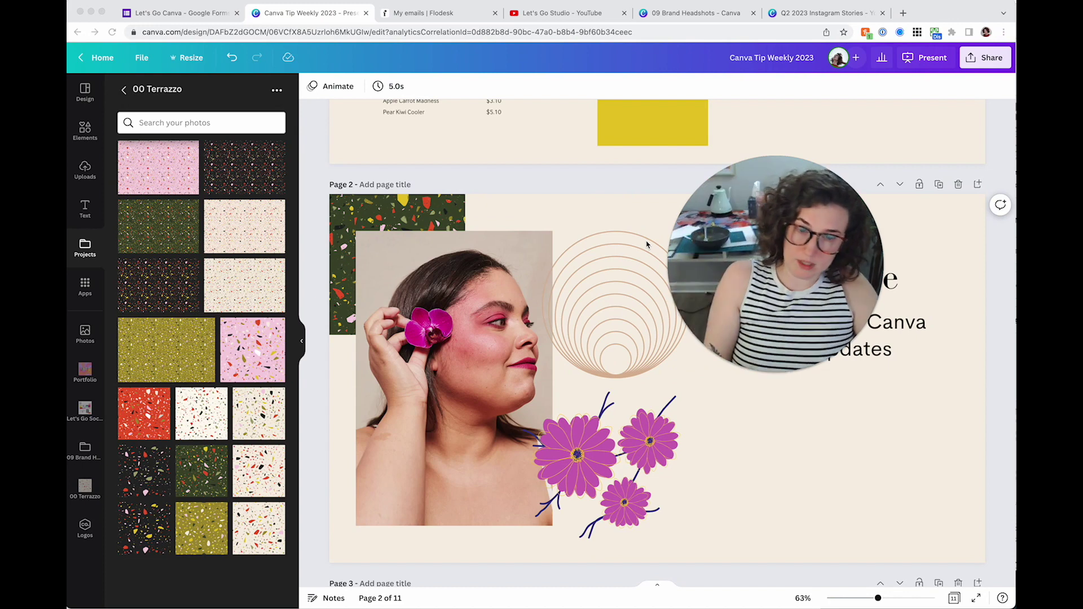
click(142, 57)
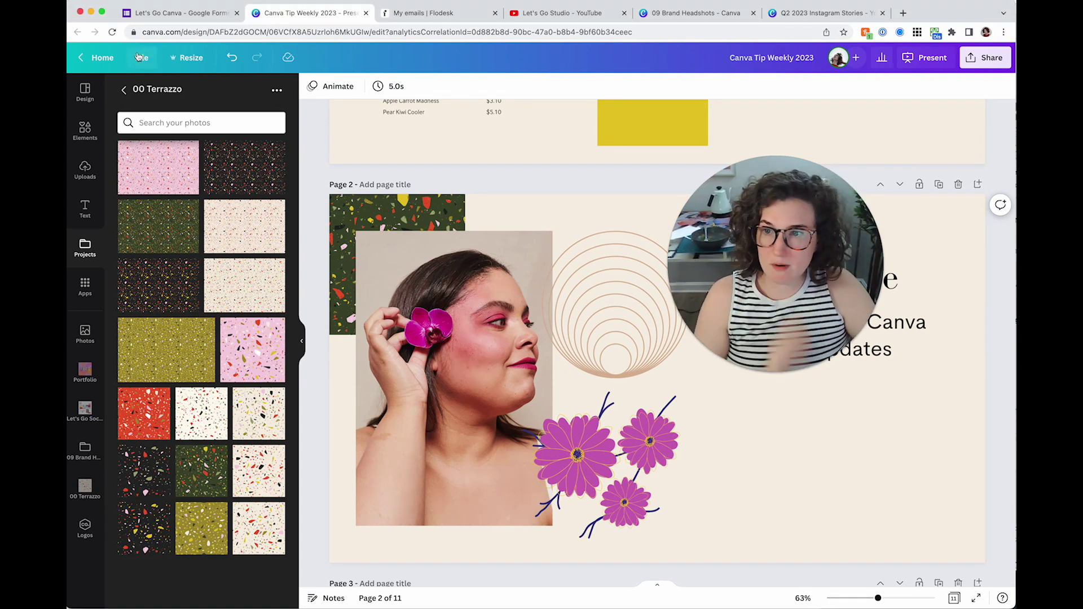
mouse_move(193, 199)
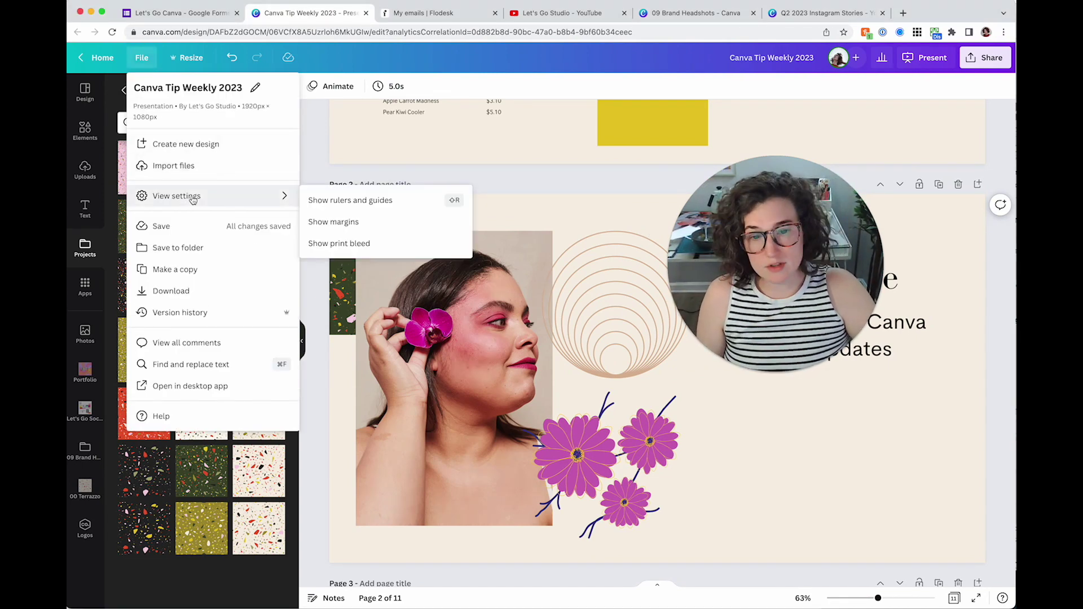
click(378, 201)
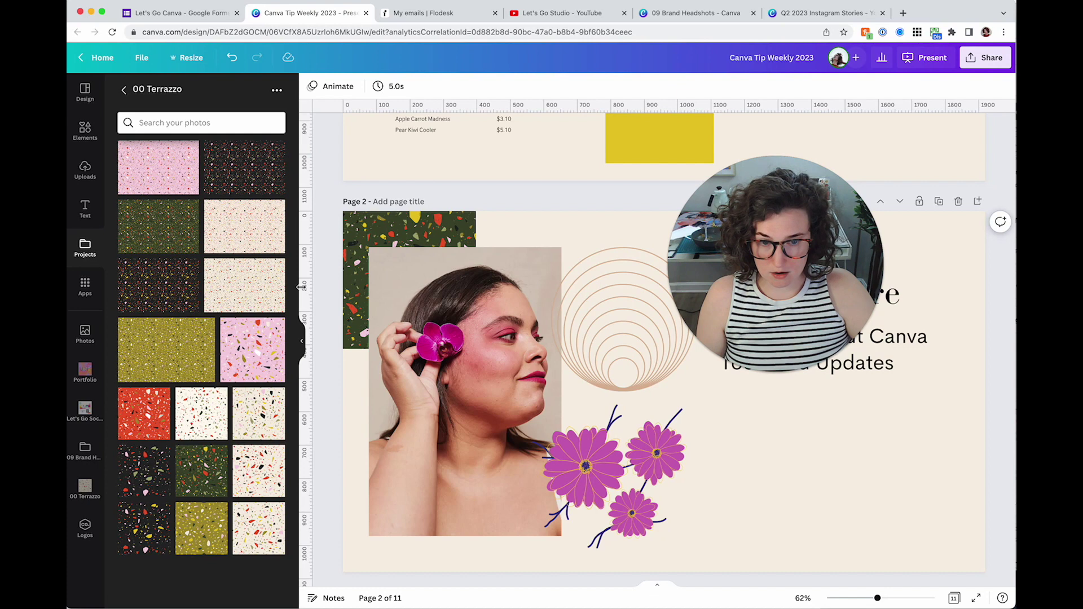
Resize the presentation in inches to 19.999 × 11.249 in.
click(188, 61)
click(329, 149)
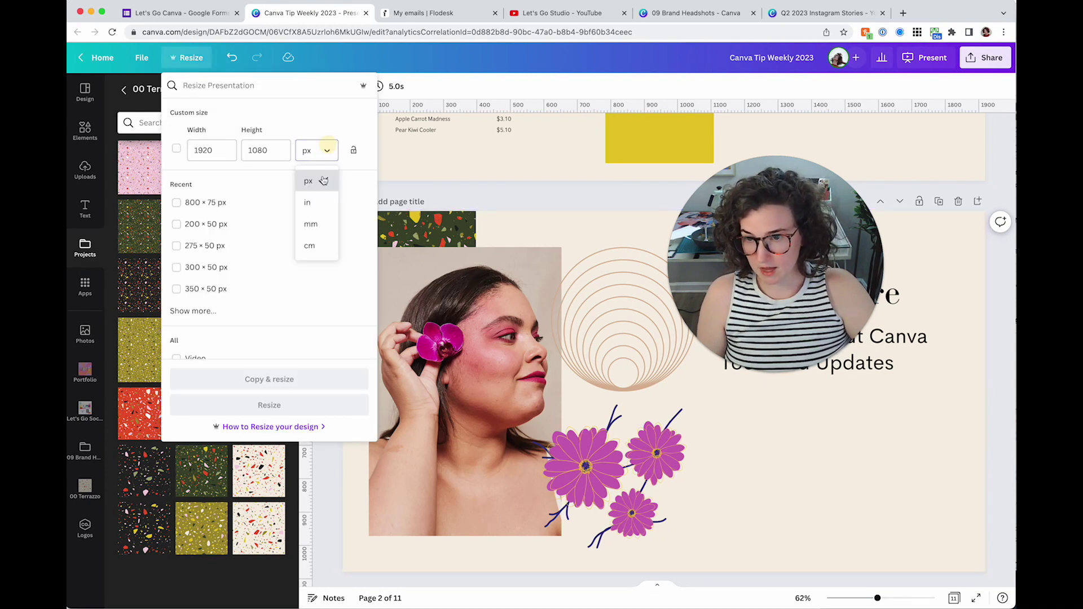
click(321, 198)
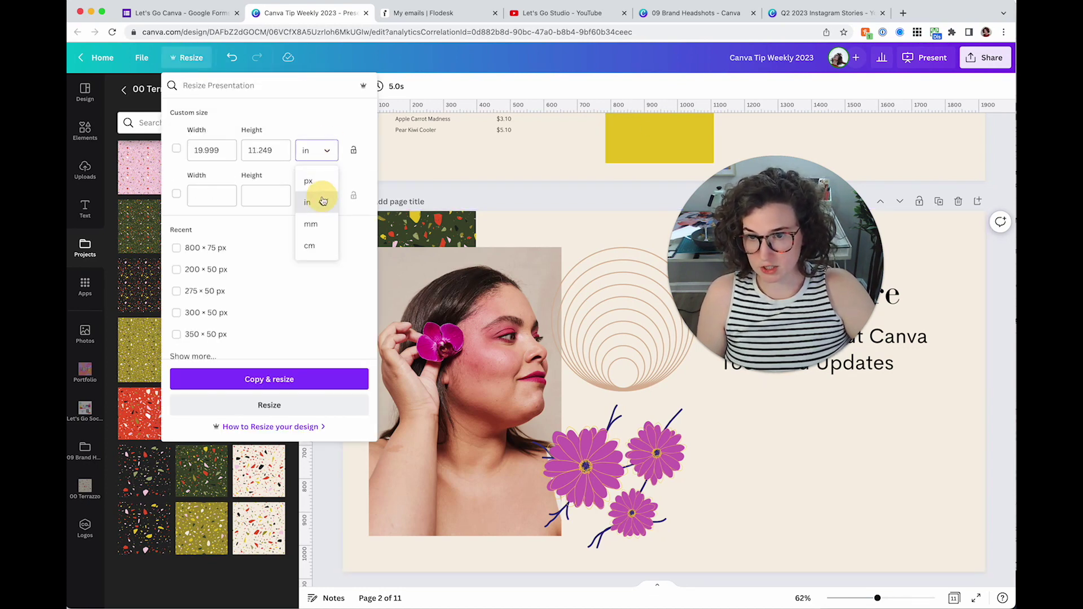
click(290, 405)
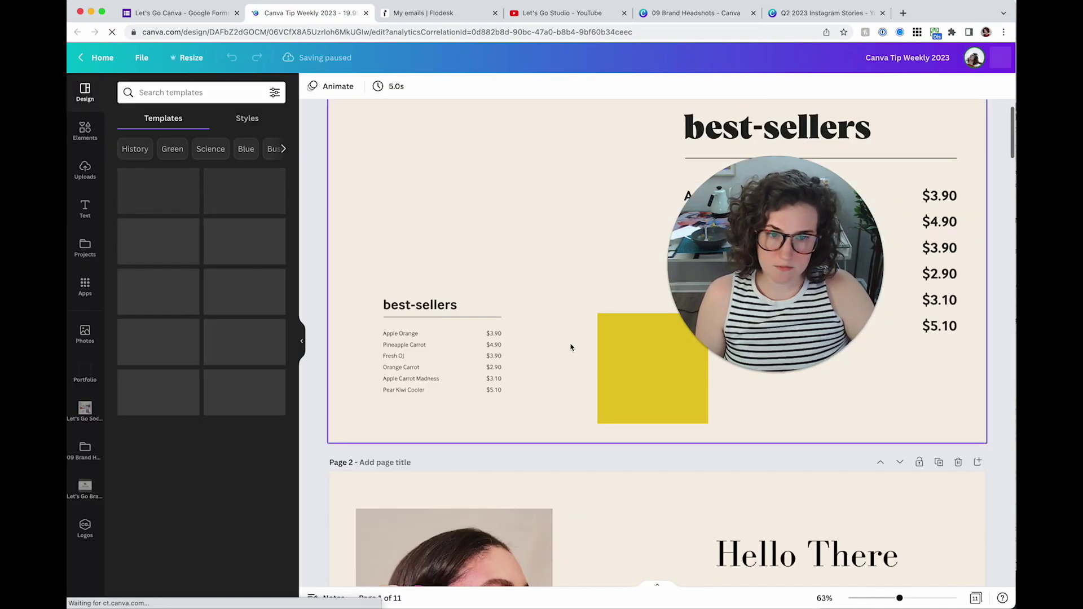
scroll(570, 347, down, 5)
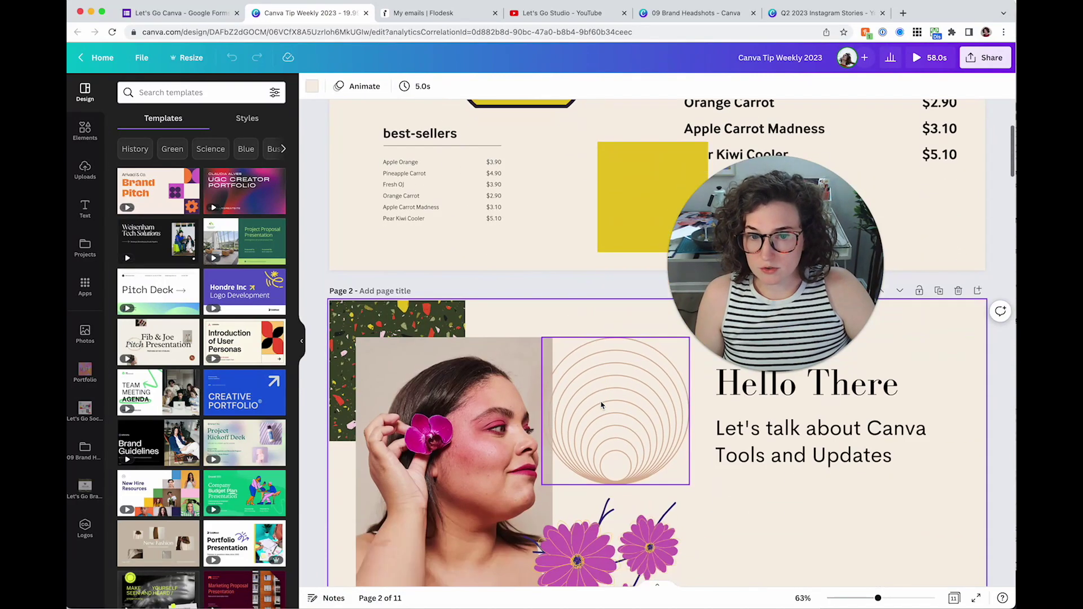
Turn the rulers back on and place a vertical guide on page 2 at about 1.447 in.
click(153, 57)
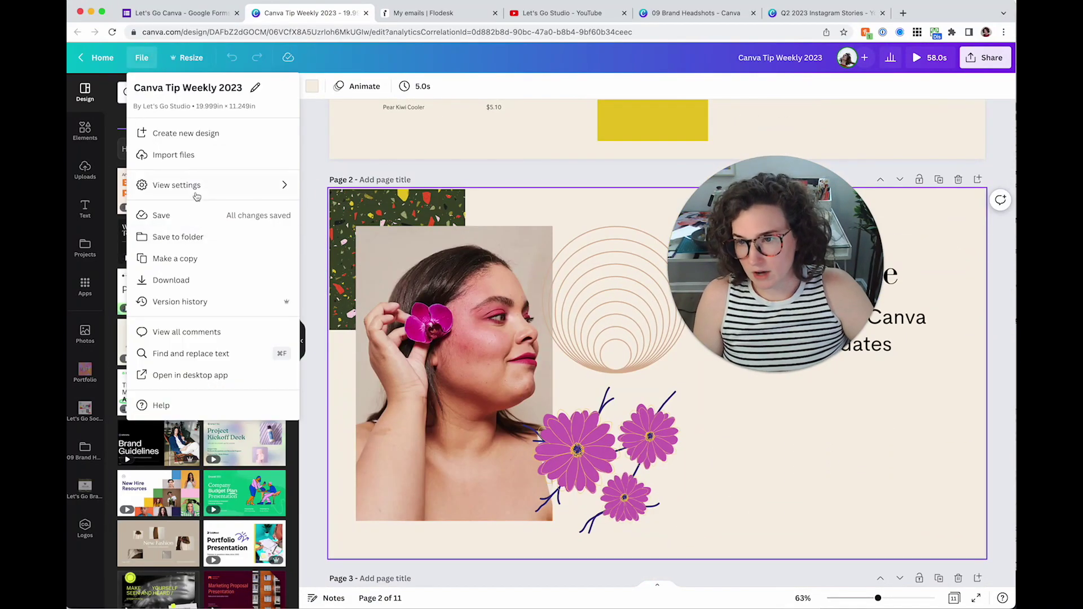
mouse_move(196, 188)
click(352, 188)
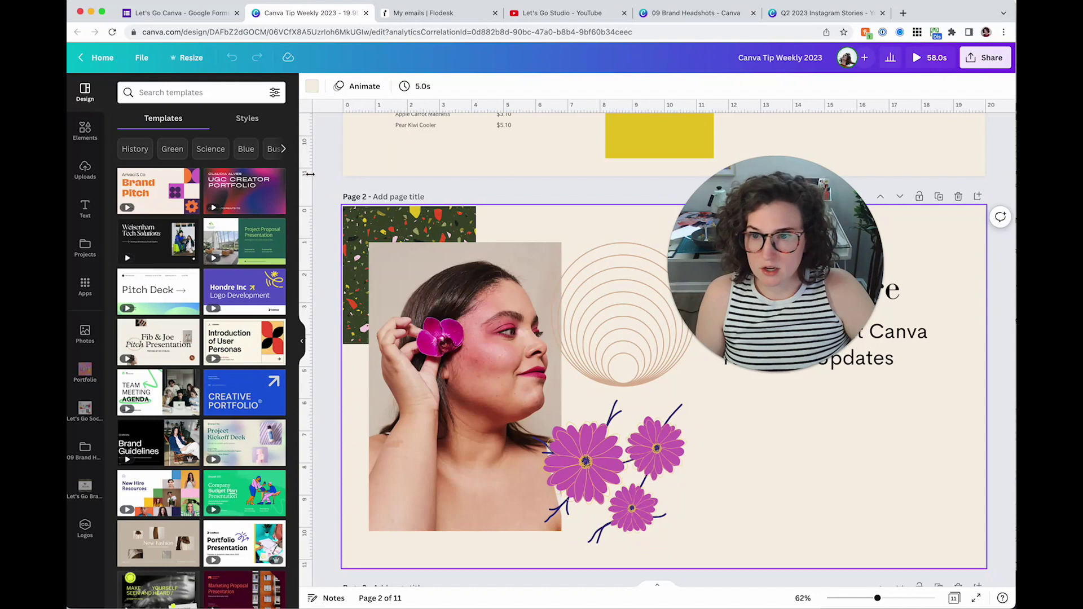
drag(304, 174, 389, 176)
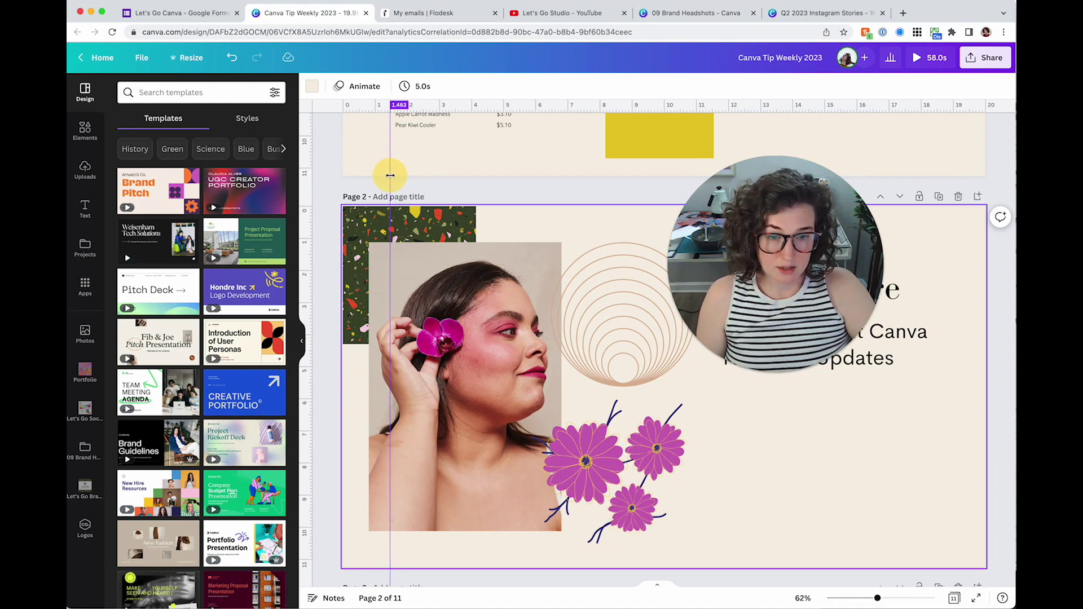
drag(390, 175, 390, 172)
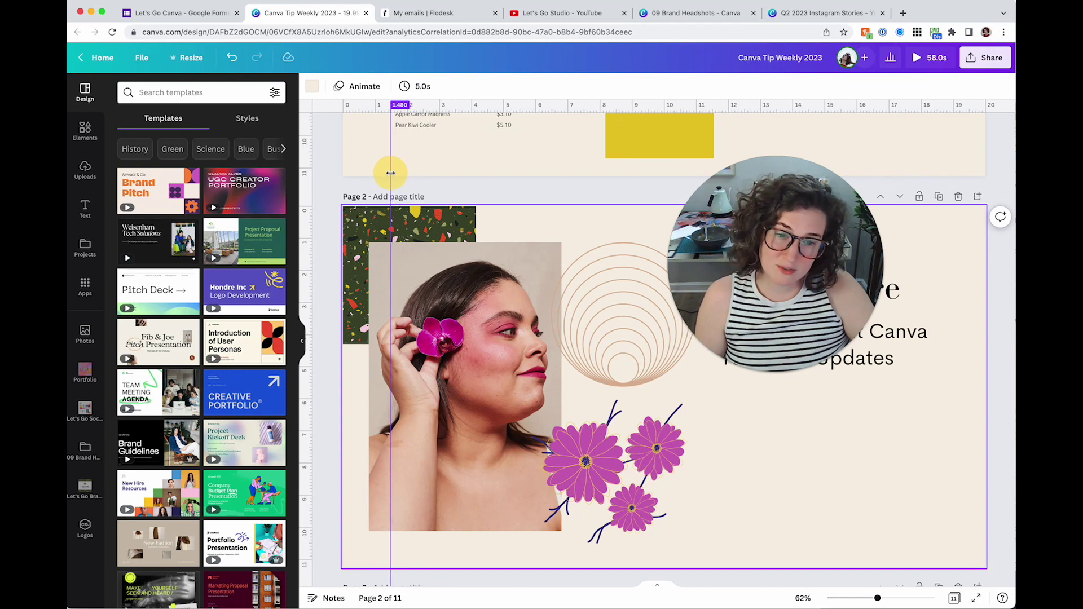
drag(389, 174, 388, 173)
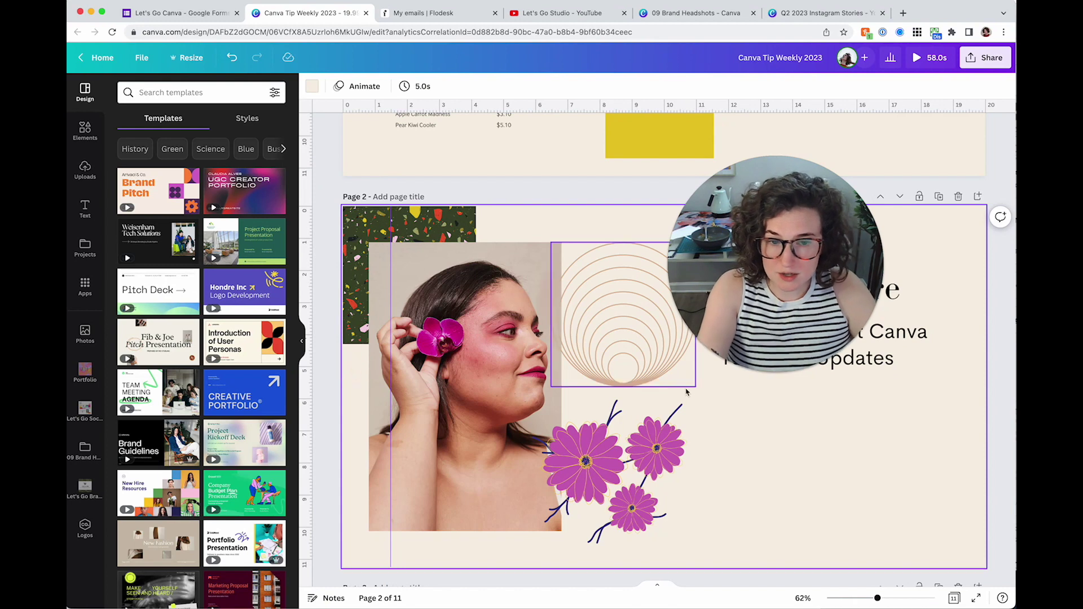
Use a temporary 2-in-wide red rectangle to align guides at the page edges, then delete it.
key(r)
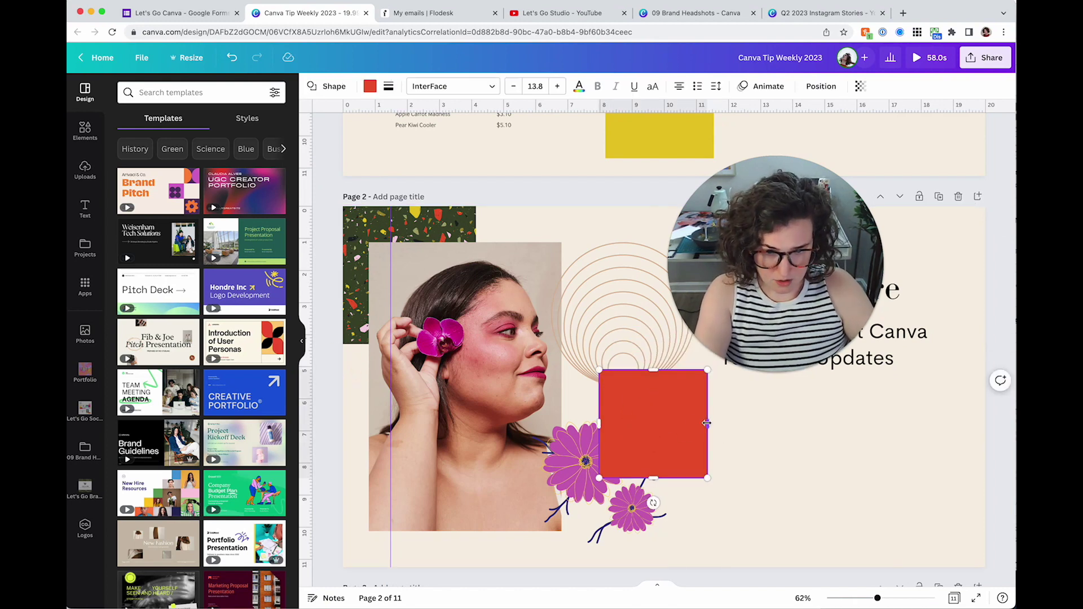
drag(707, 423, 401, 474)
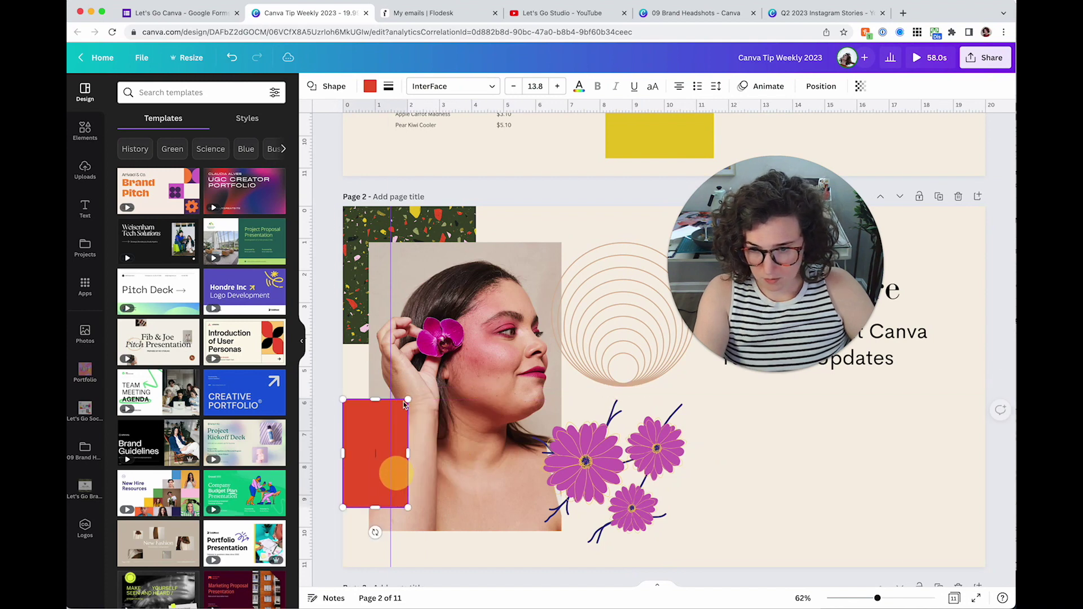
drag(391, 379, 408, 378)
drag(373, 442, 950, 442)
drag(307, 431, 921, 448)
click(970, 433)
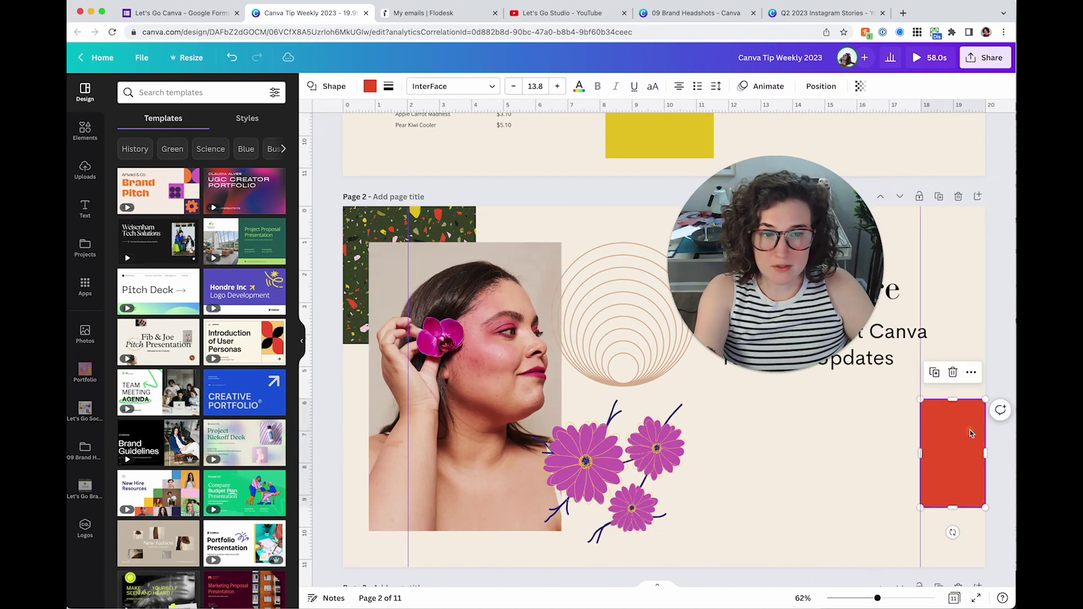
key(Delete)
Scroll down through the deck and select the blank page 11.
scroll(546, 318, up, 3)
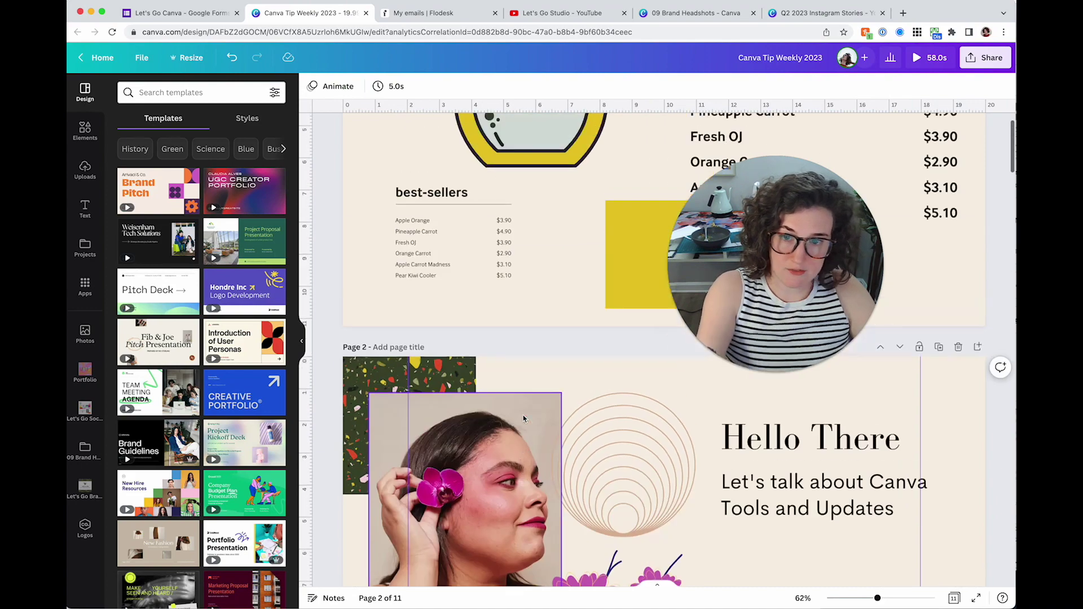
scroll(546, 318, up, 5)
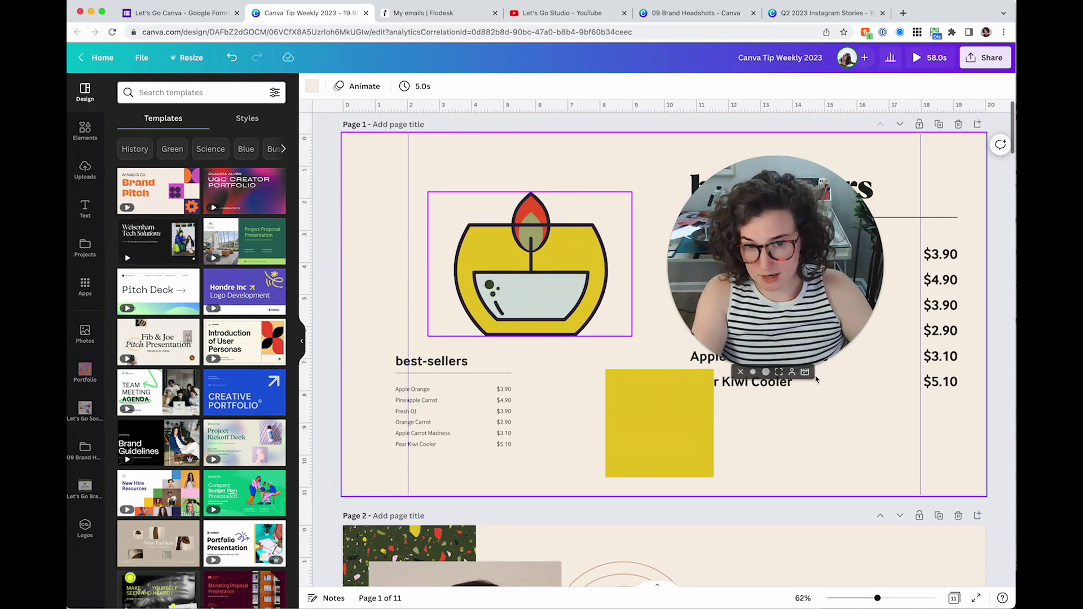
scroll(801, 406, down, 20)
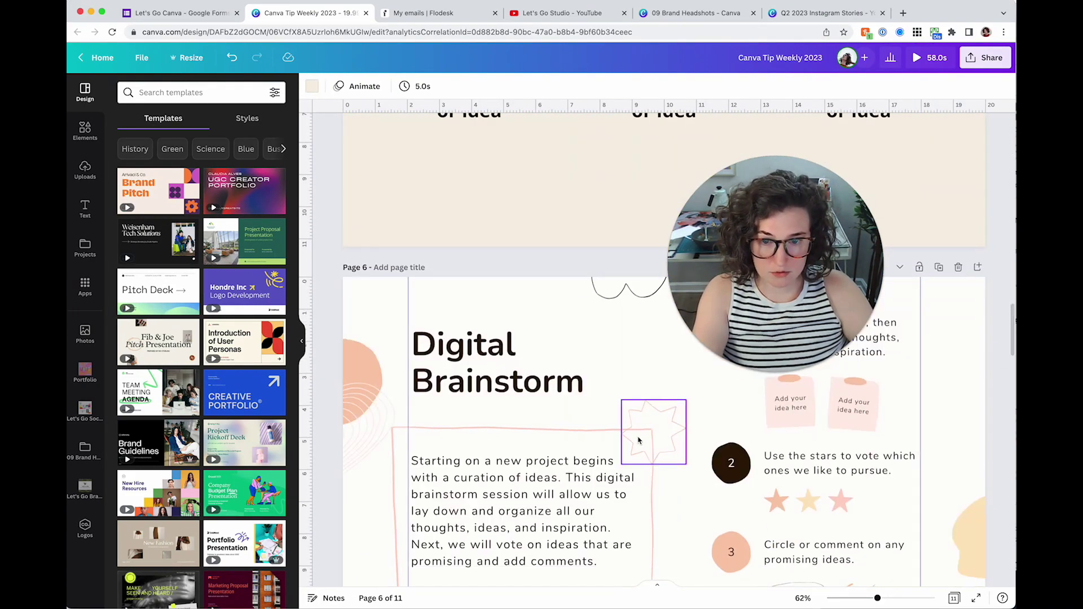
scroll(639, 441, down, 20)
scroll(639, 440, down, 15)
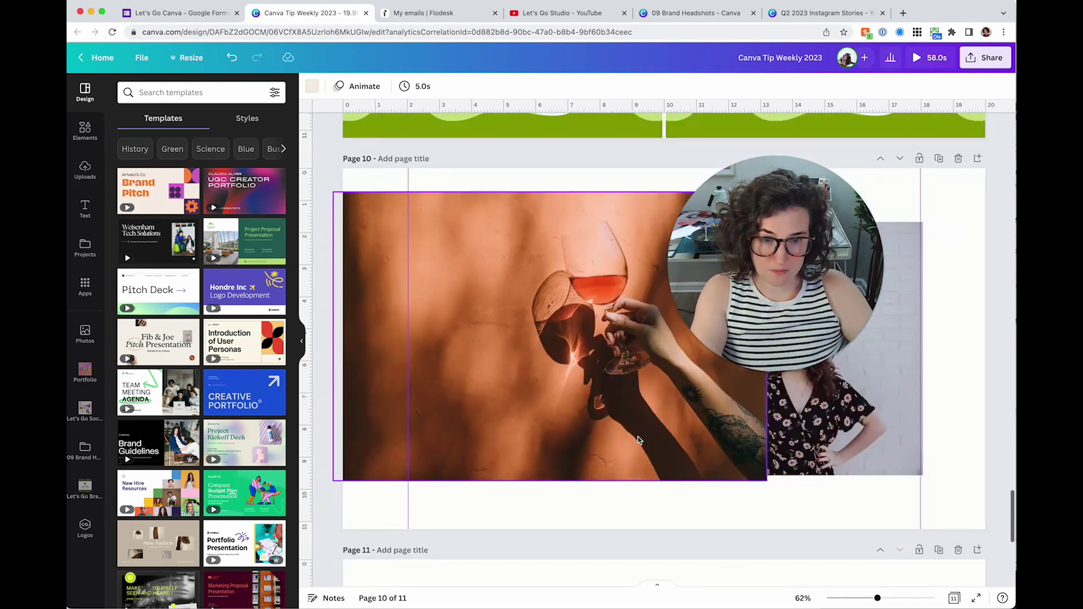
click(637, 438)
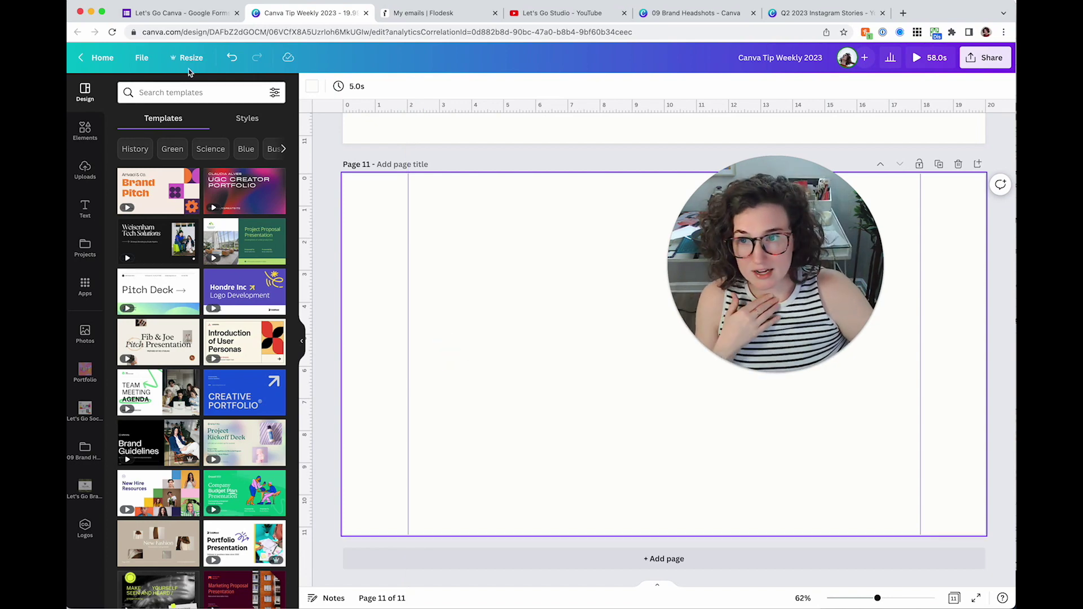
Enable both Show margins and Show print bleed in the File view settings.
click(142, 57)
mouse_move(206, 182)
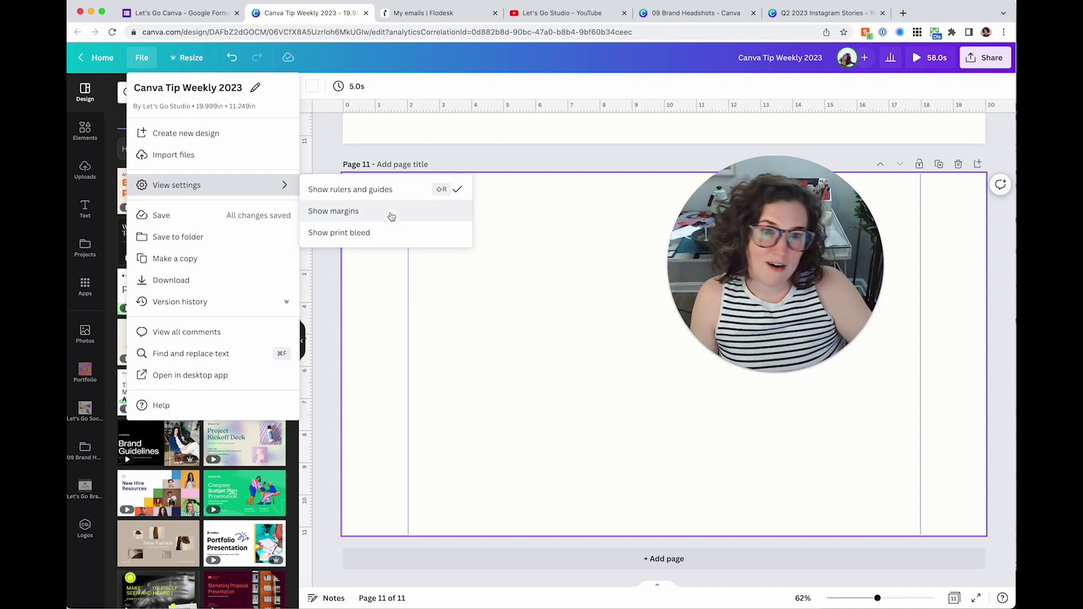
click(392, 216)
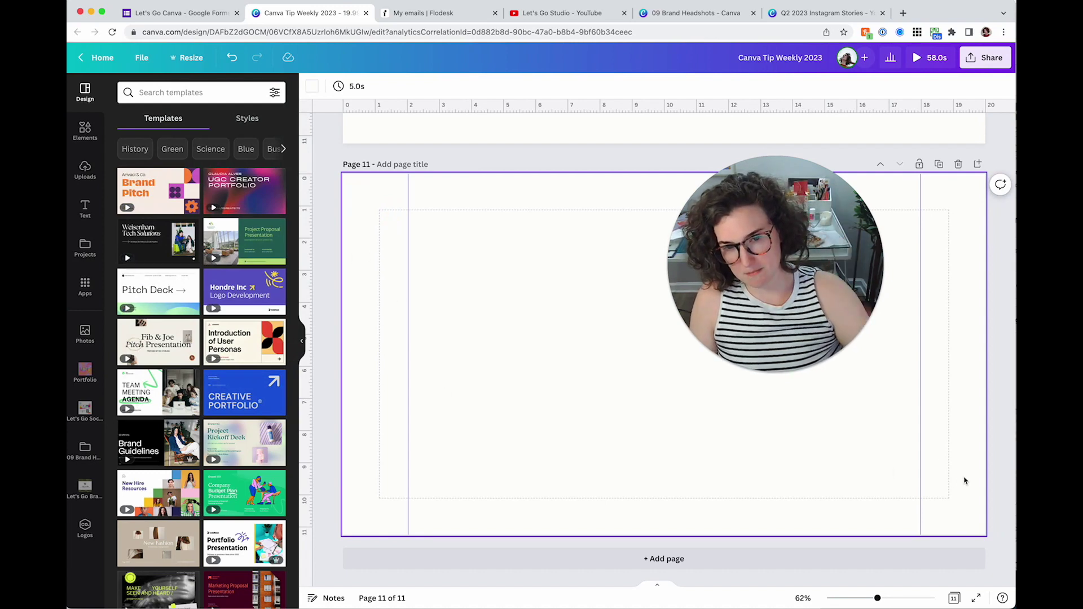
click(144, 66)
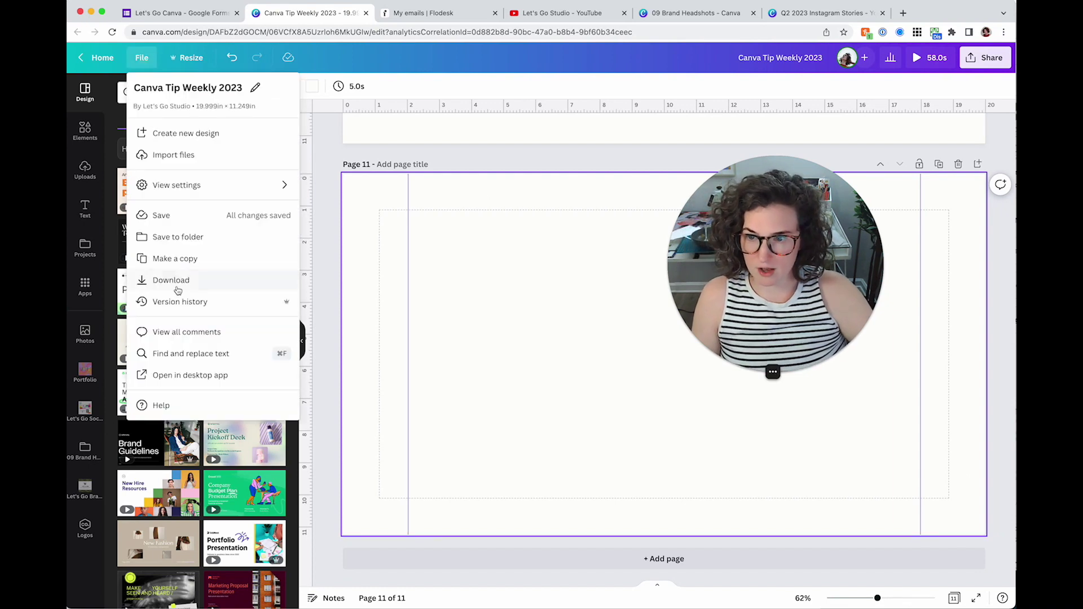
mouse_move(176, 186)
click(387, 231)
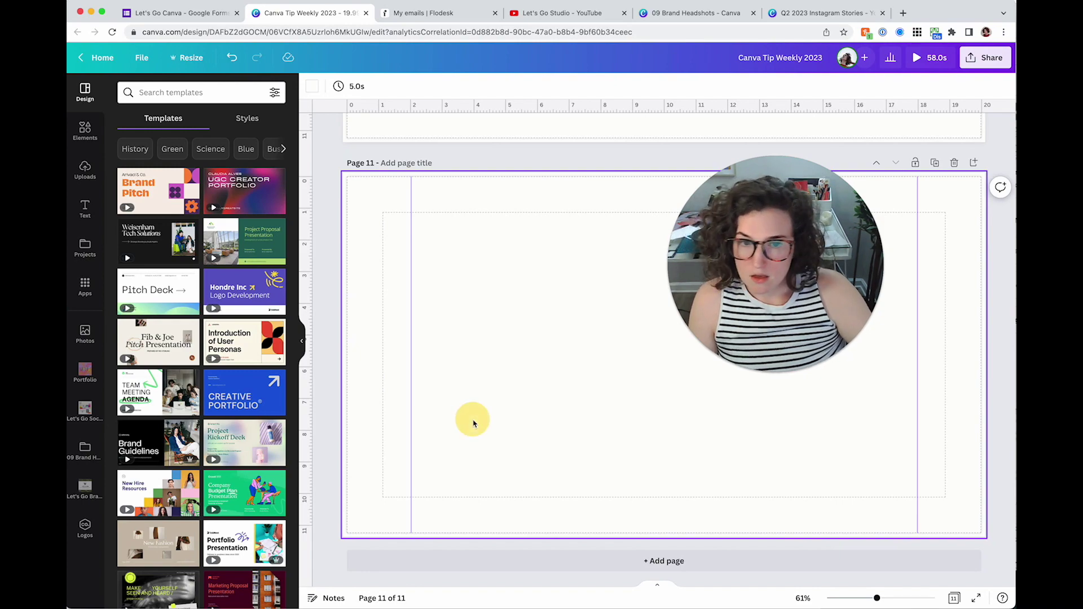
Scroll up to page 2 and bring up the actions for the concentric semicircle graphic.
scroll(471, 420, up, 20)
scroll(473, 423, up, 20)
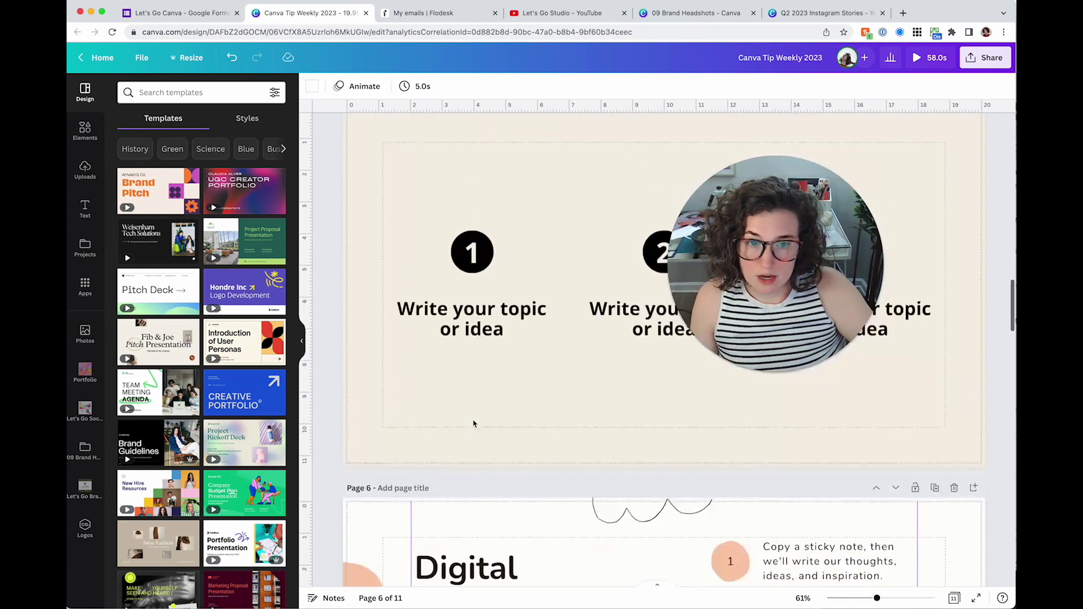
scroll(472, 422, up, 5)
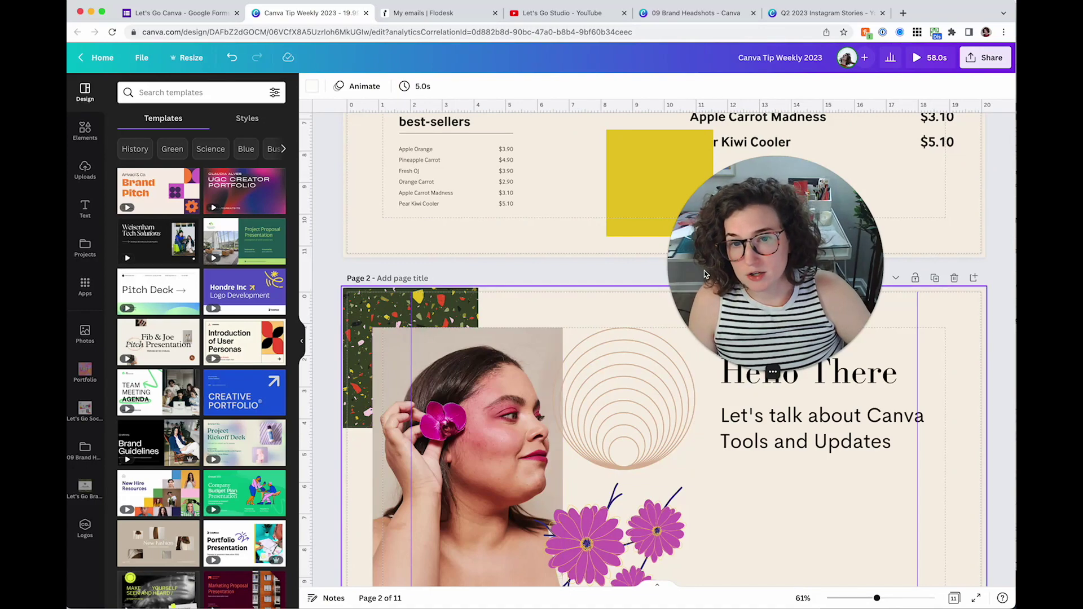
scroll(623, 394, down, 2)
click(623, 276)
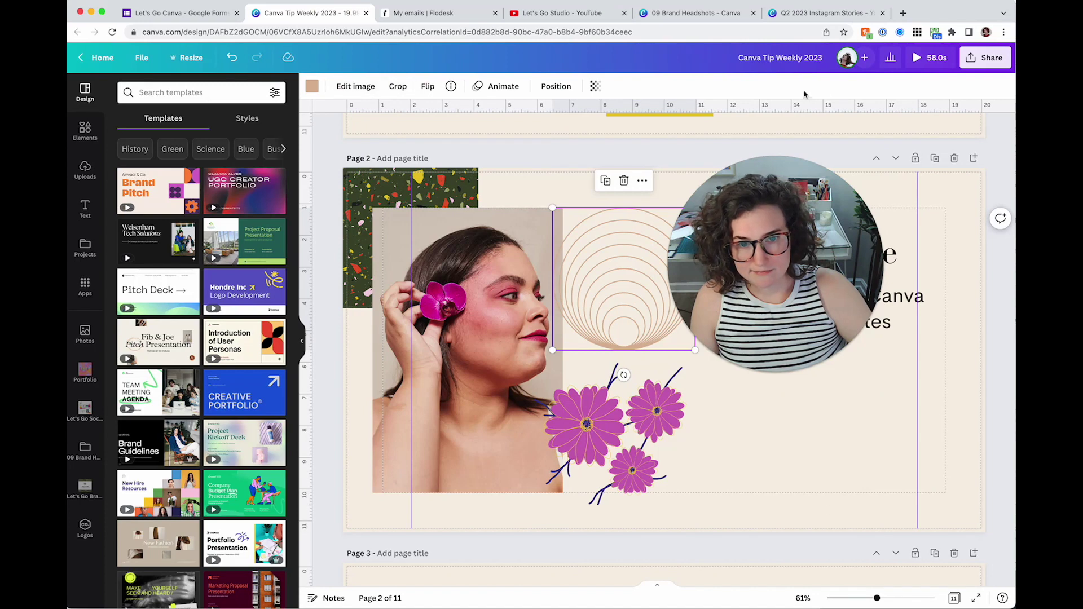
right_click(600, 274)
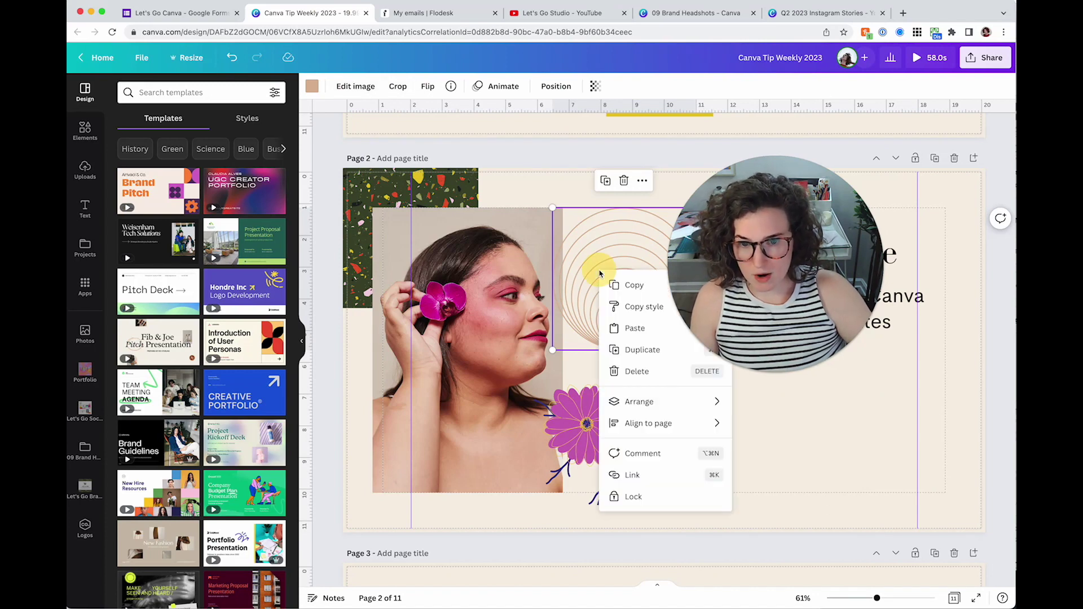
click(621, 309)
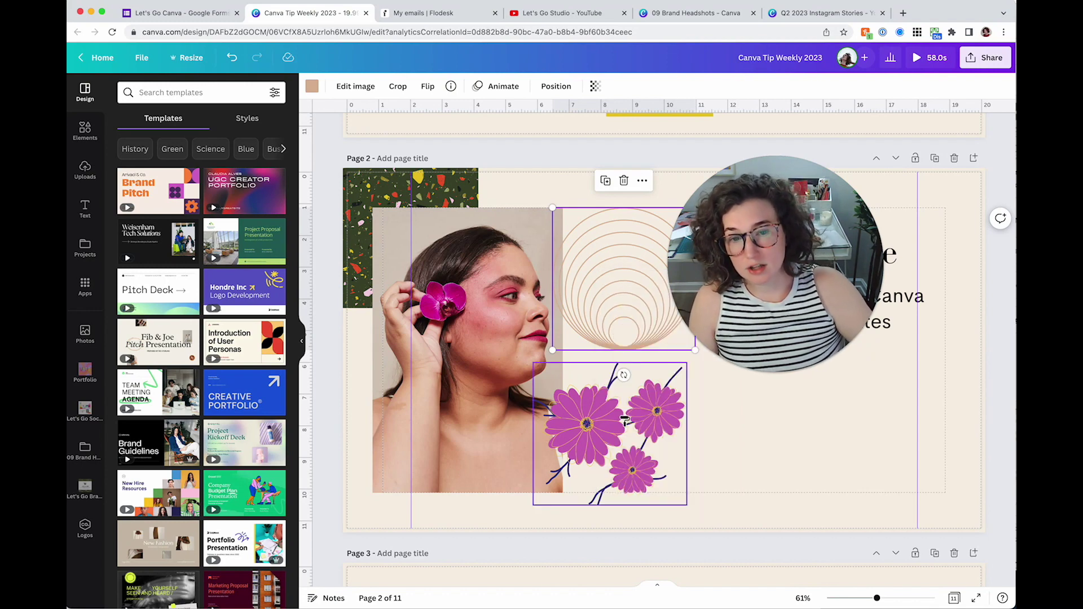
click(625, 420)
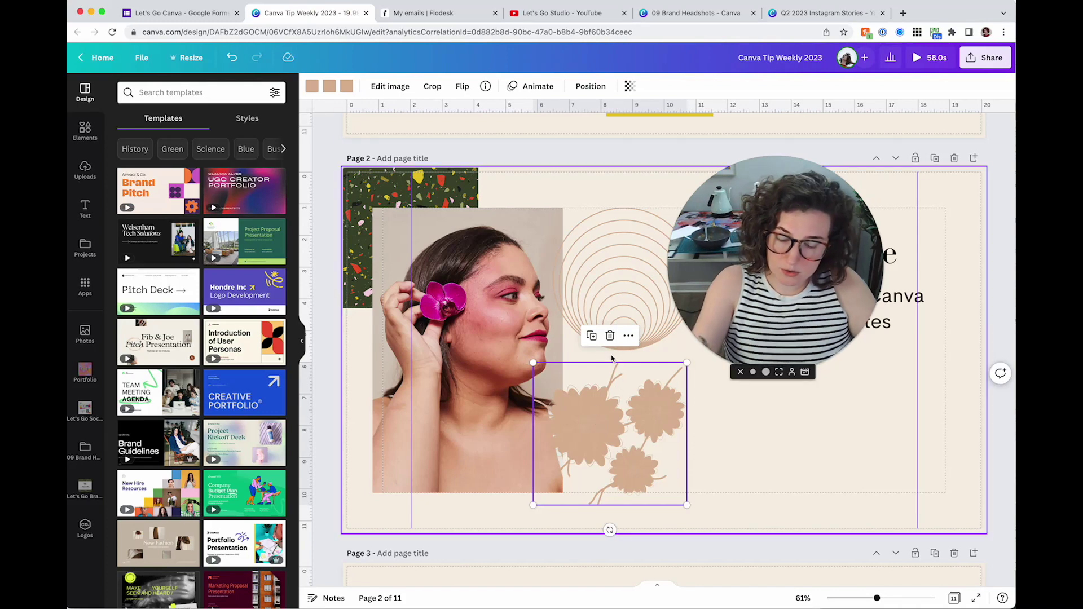
key(super+z)
click(759, 254)
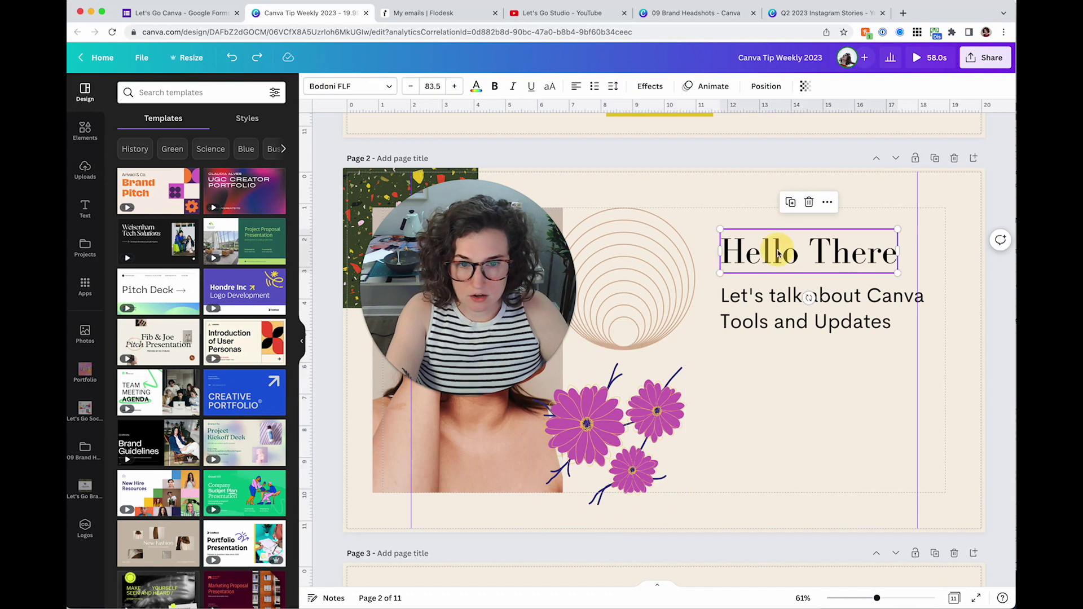
right_click(778, 251)
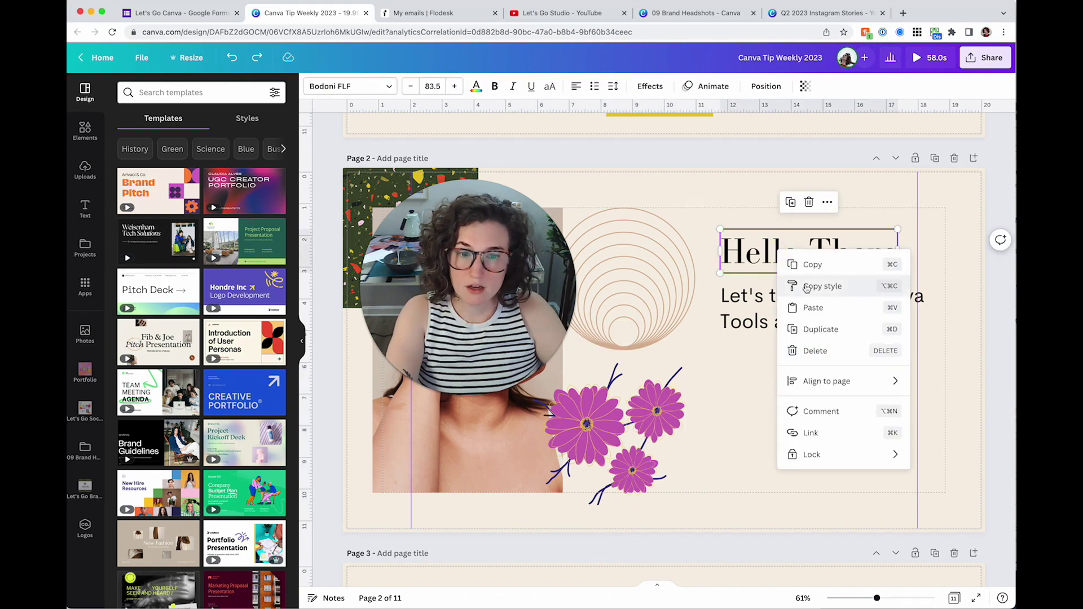
click(822, 287)
click(745, 304)
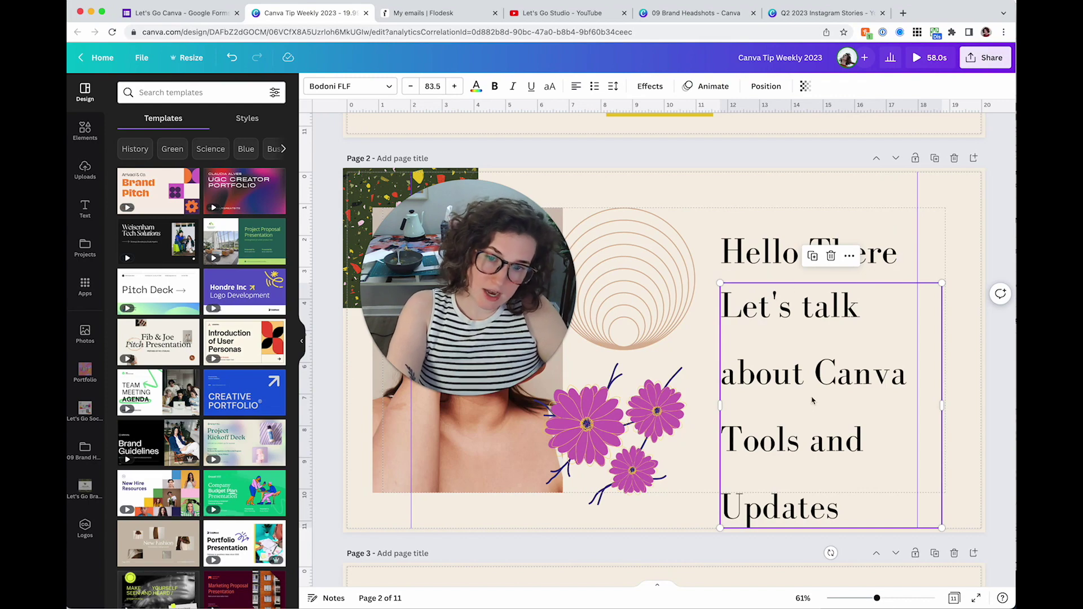
key(ctrl+z)
drag(392, 426, 855, 428)
Shift the right photo, then adjust the left photo: brightness 47, lower saturation, X-Process 51, Clarity 17.
click(604, 429)
drag(661, 423, 677, 421)
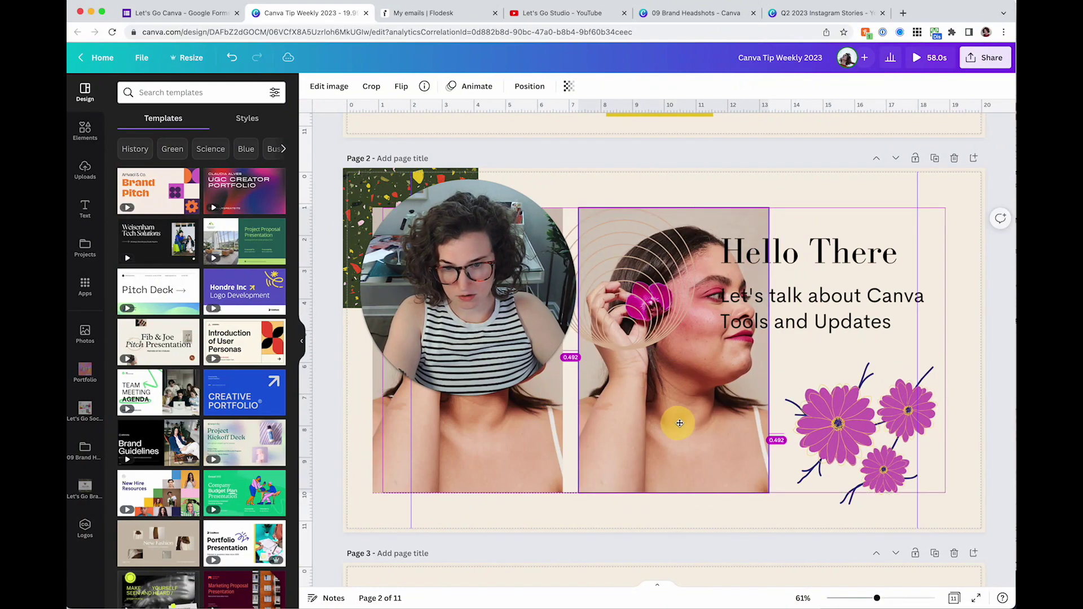
click(523, 373)
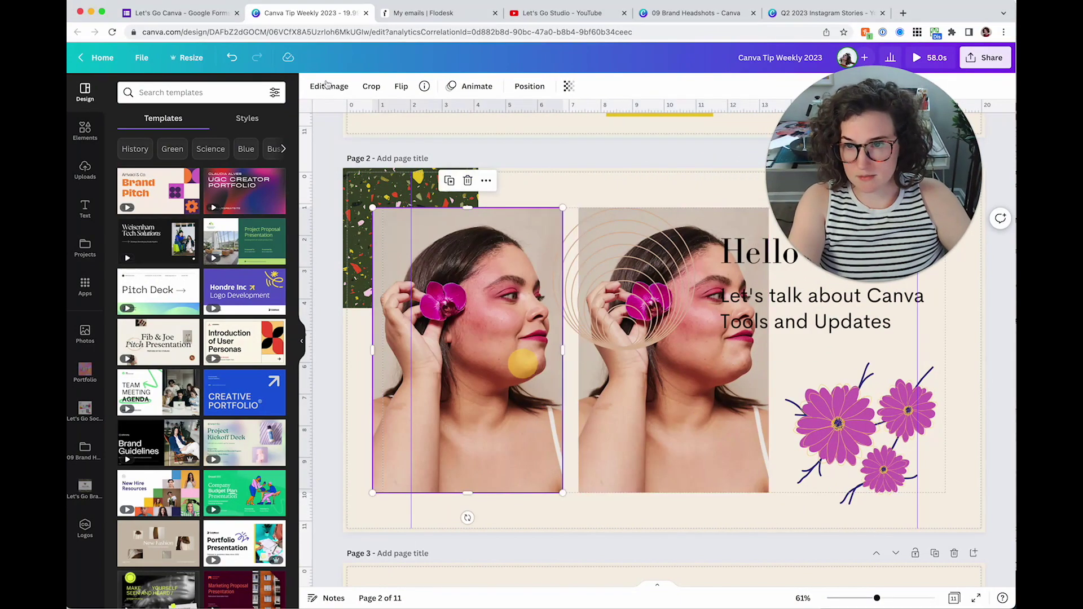
click(329, 86)
drag(201, 329, 241, 329)
drag(201, 390, 150, 389)
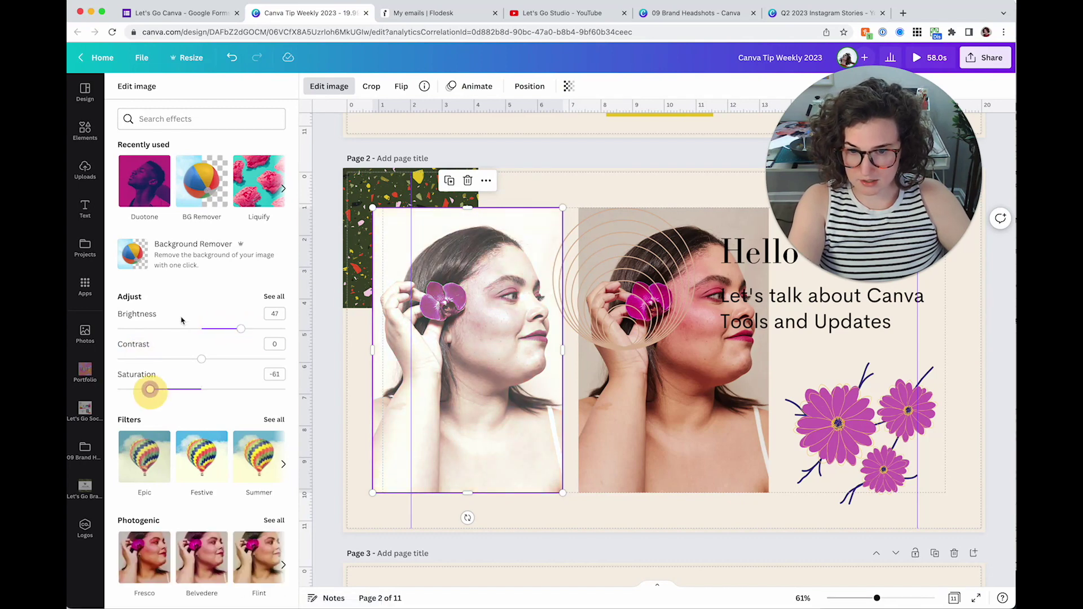
scroll(150, 253, down, 3)
click(274, 150)
drag(209, 290, 244, 286)
drag(194, 376, 146, 383)
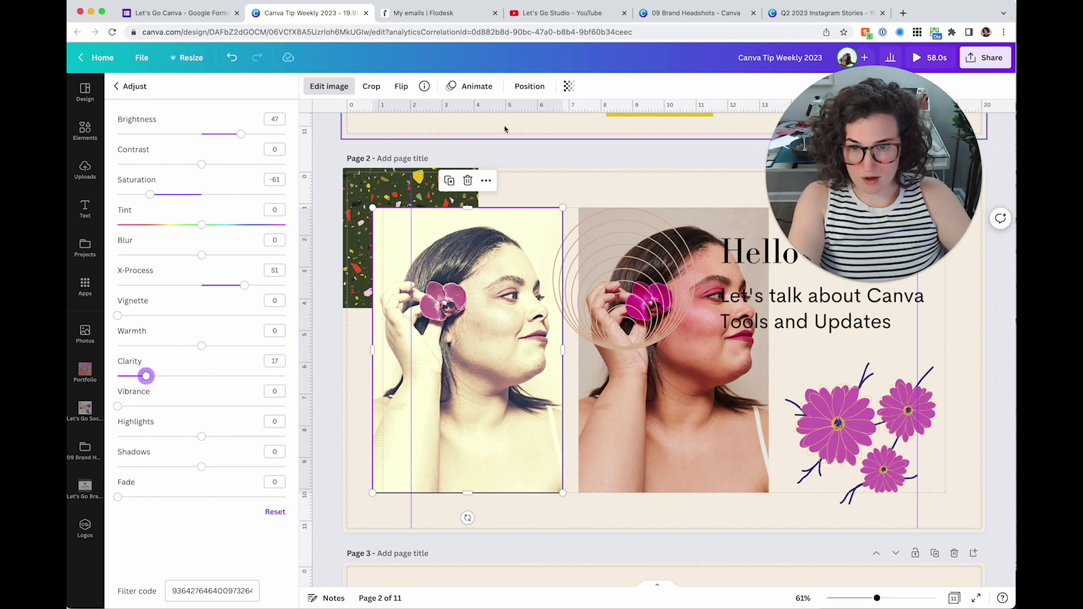
Copy the left photo's adjusted style and paste it onto the right photo.
right_click(485, 237)
click(439, 335)
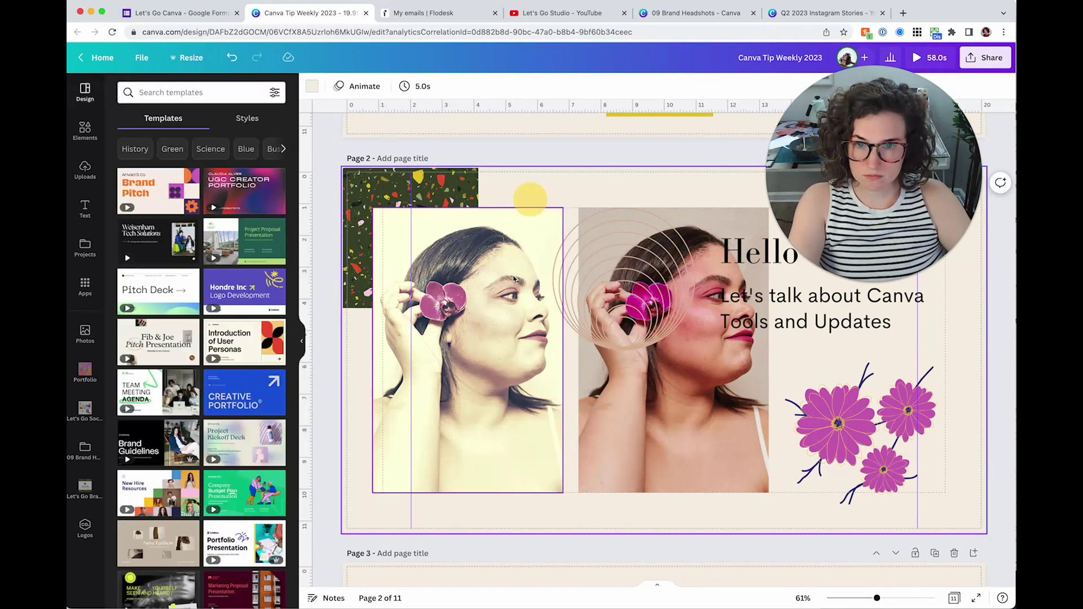
right_click(510, 277)
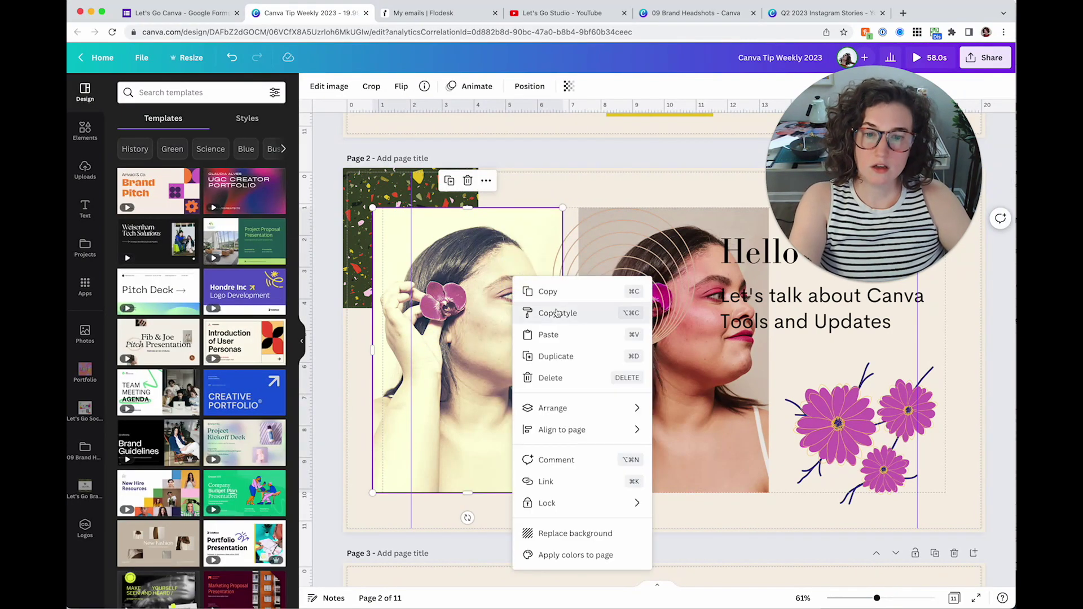
click(557, 314)
click(668, 433)
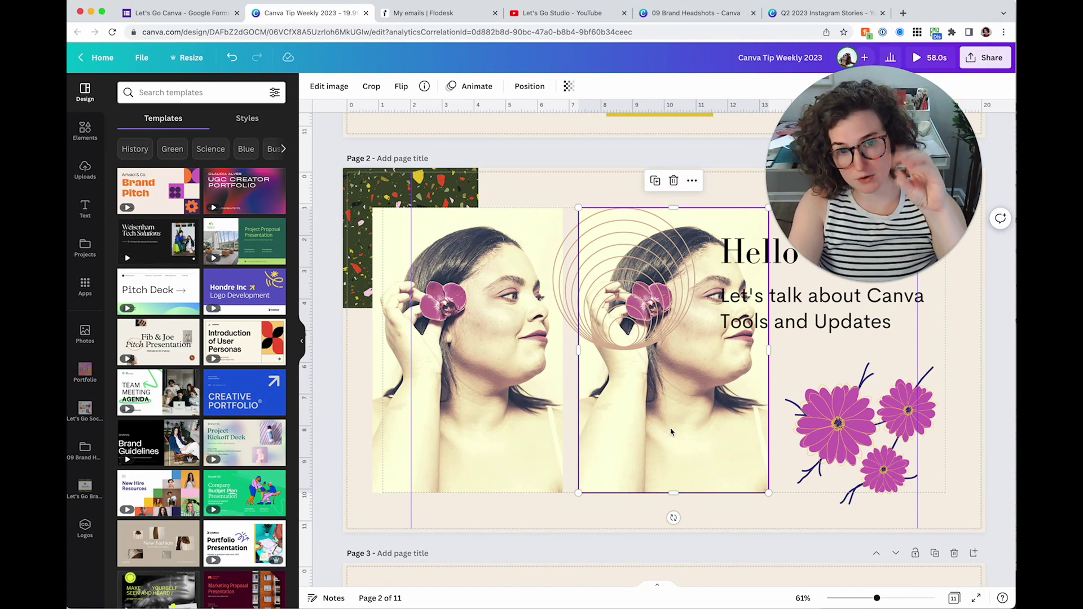
Undo the filter changes back to the single original portrait and select page 2.
key(ctrl+z)
key(ctrl+z)
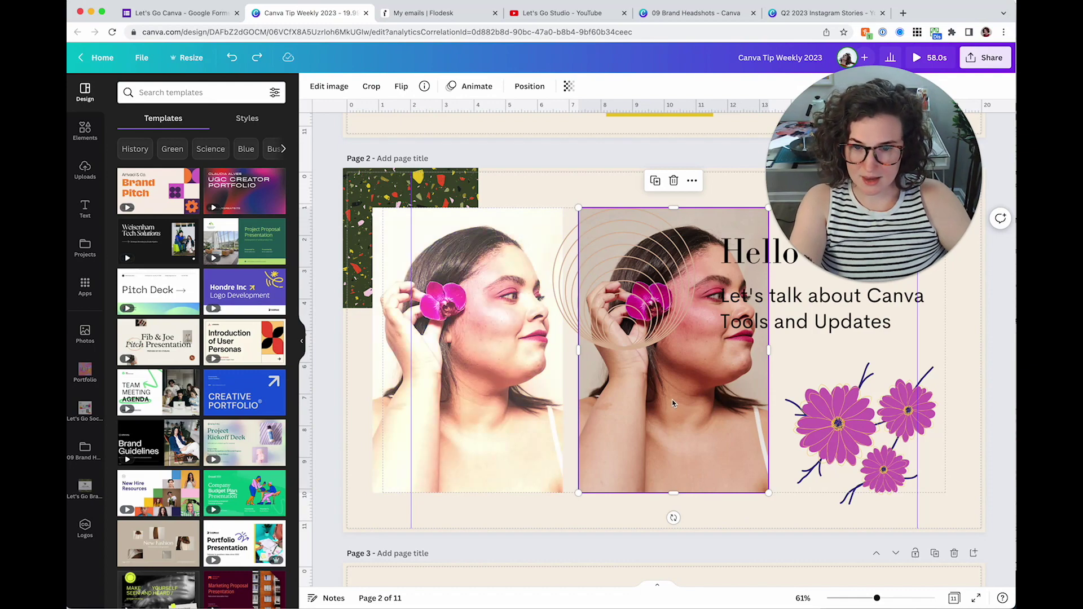
key(ctrl+z)
key(ctrl+z)
key(ctrl+z)
key(ctrl+z)
key(ctrl+z)
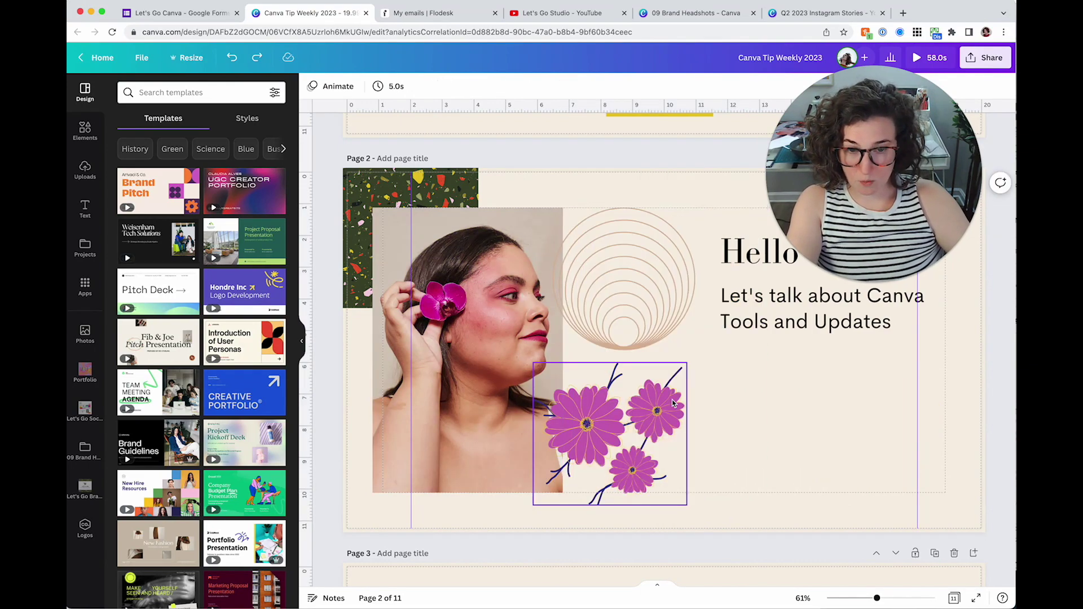
click(776, 466)
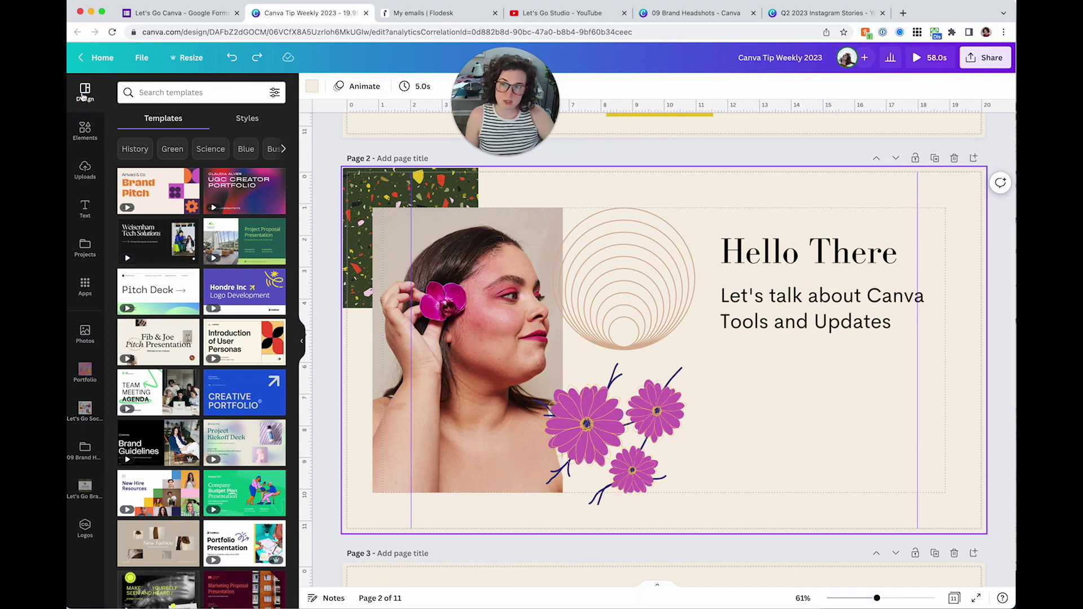
click(84, 121)
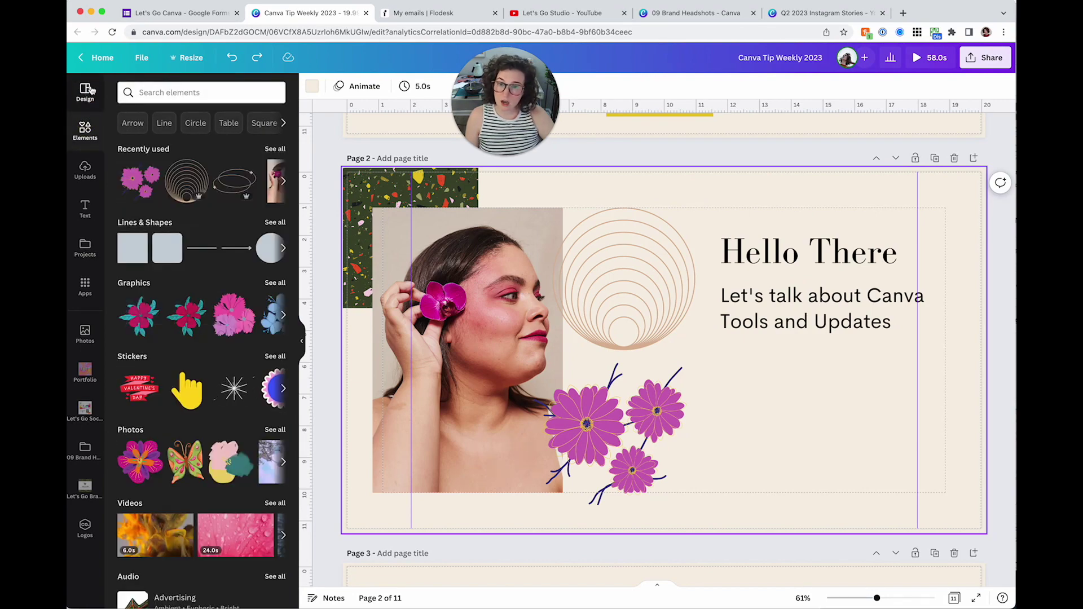
Apply the brand fonts to page 2's text from Styles.
click(91, 90)
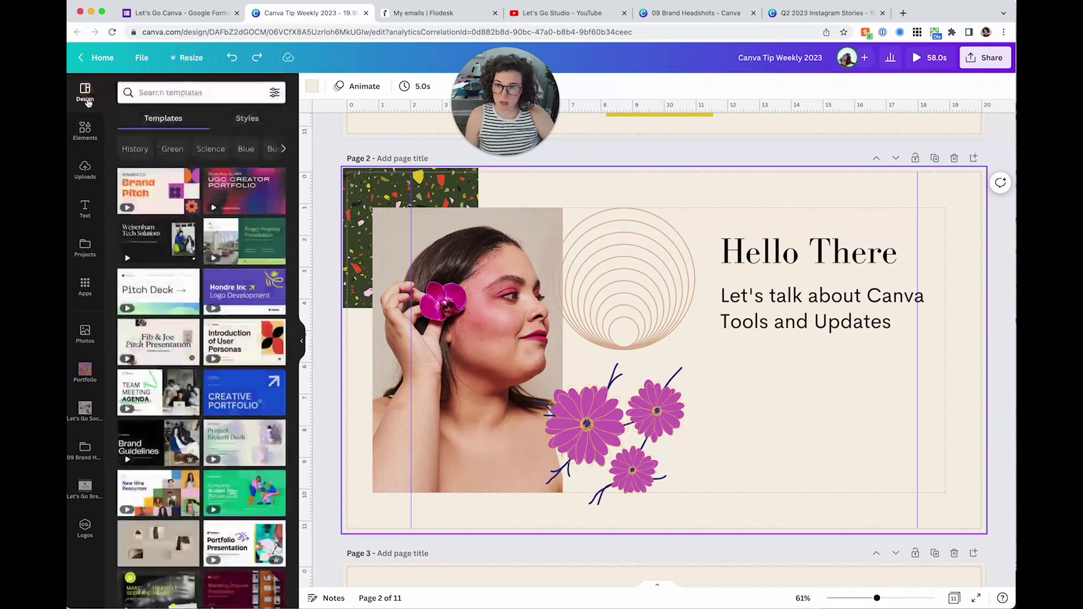
click(251, 120)
click(164, 118)
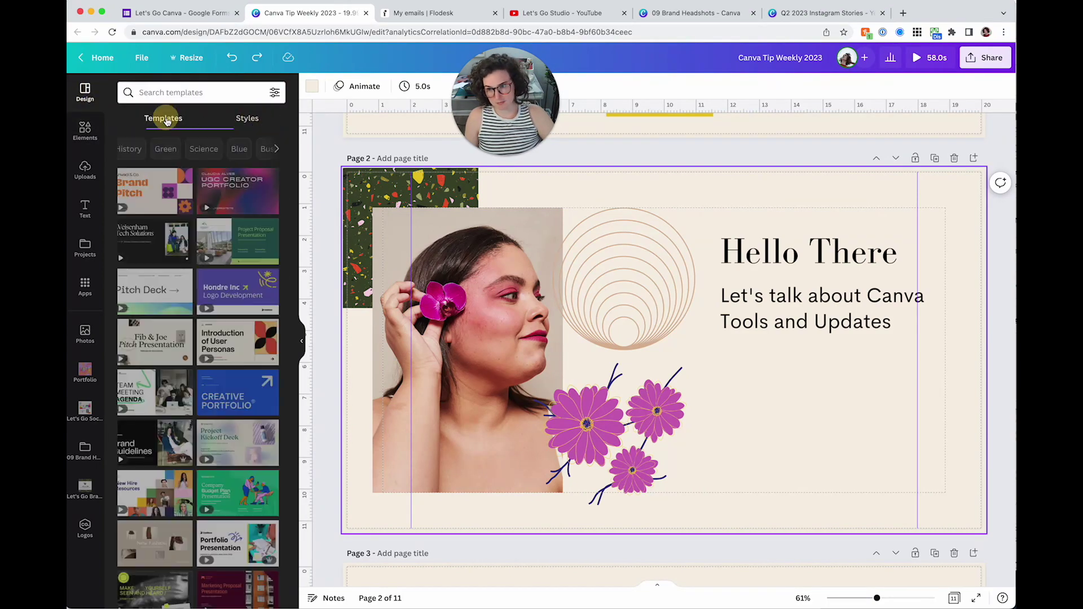
click(245, 120)
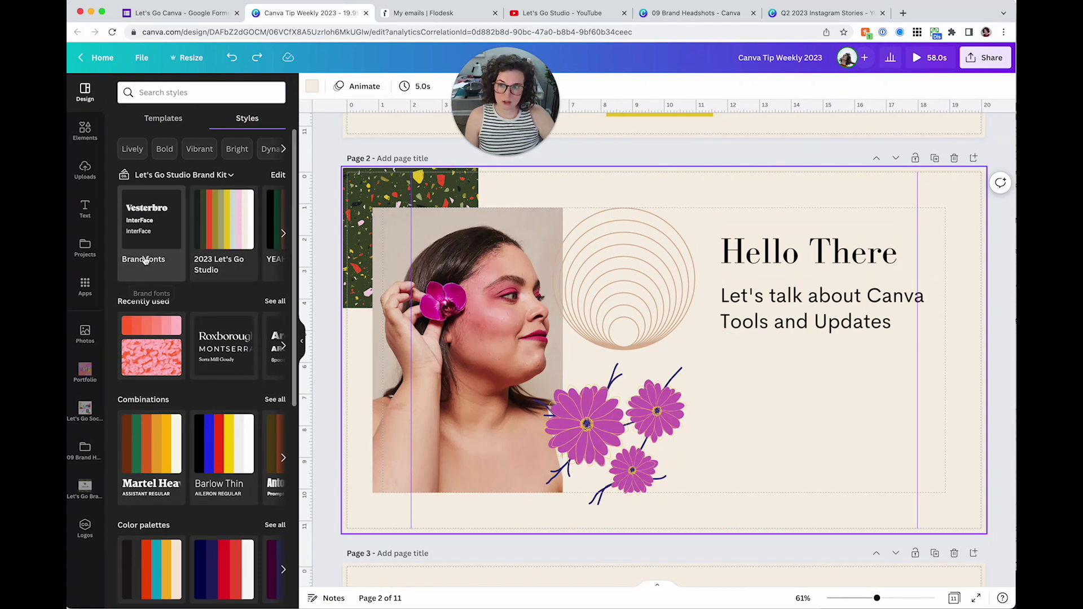
click(145, 261)
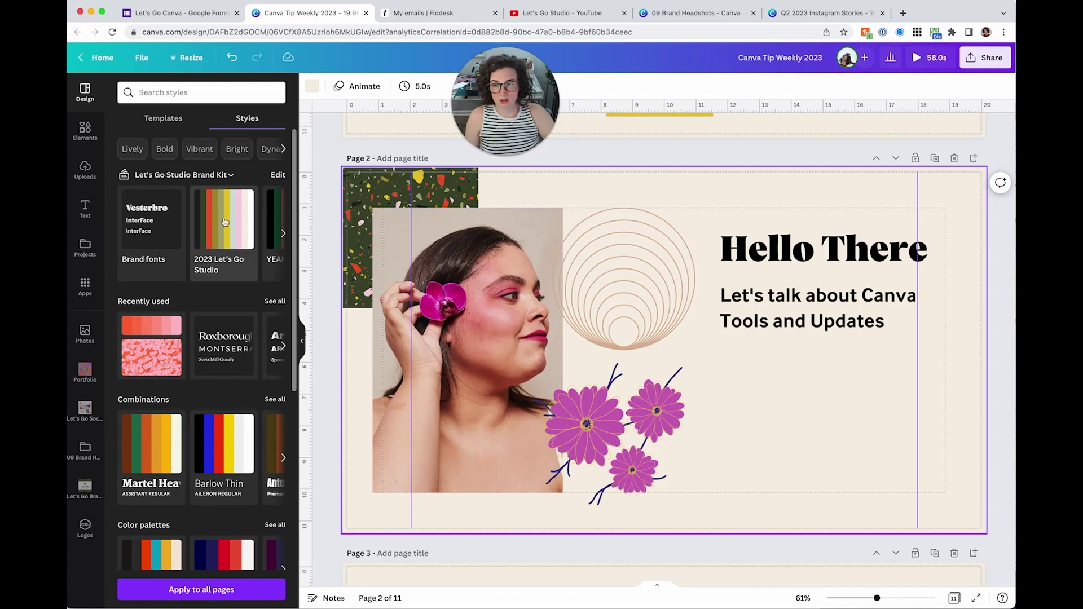
Shuffle the 2023 Let's Go Studio palette until page 2 has a dark background with red flowers.
click(224, 221)
click(224, 221)
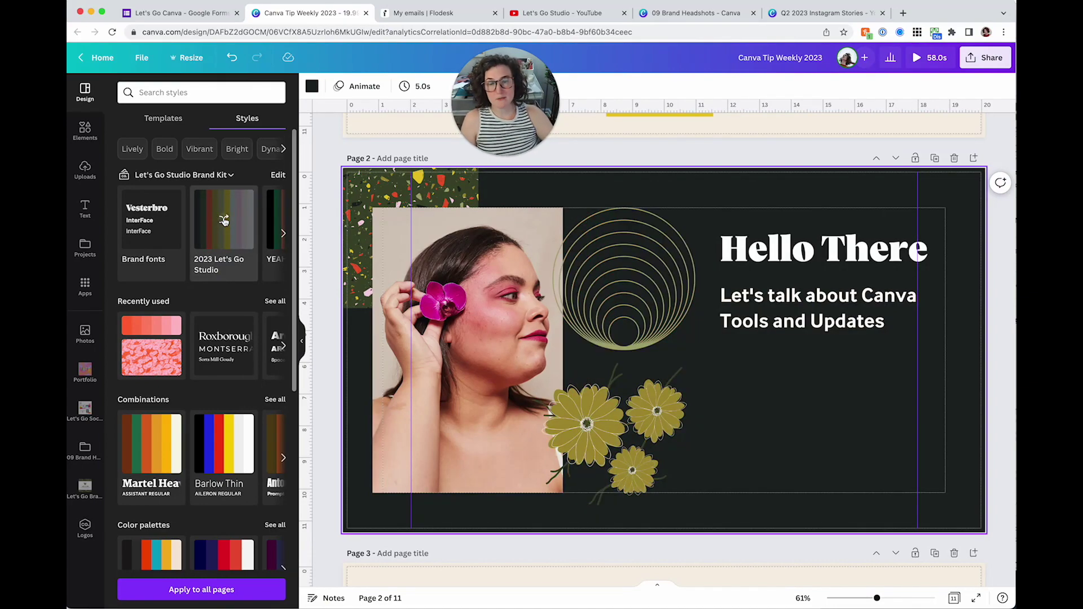
click(224, 221)
click(224, 221)
click(224, 221)
click(224, 221)
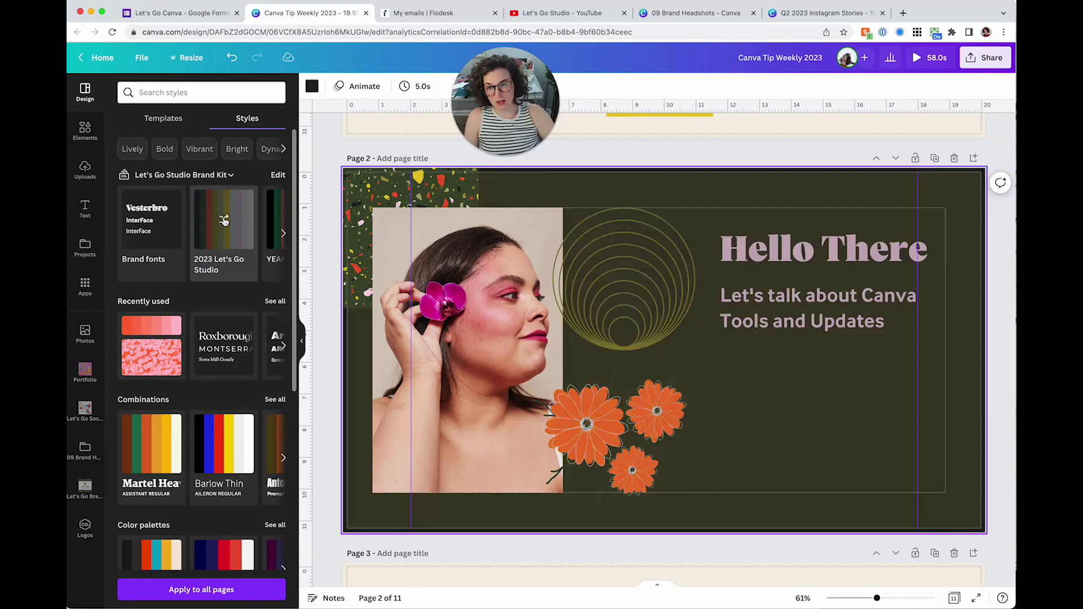
click(224, 221)
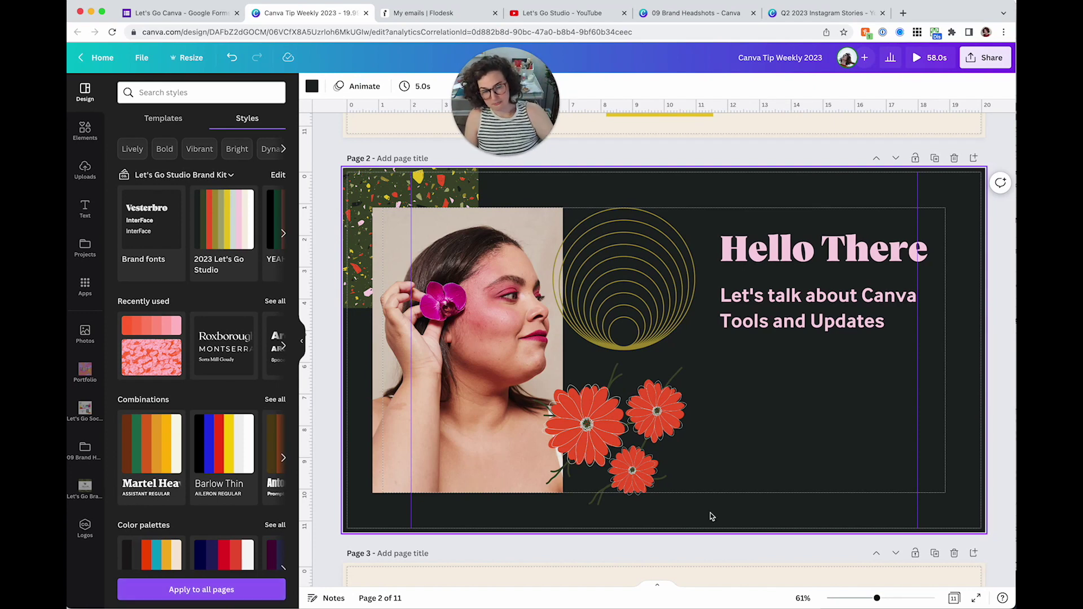
Add a new page 3 after page 2 with a cream background.
click(973, 157)
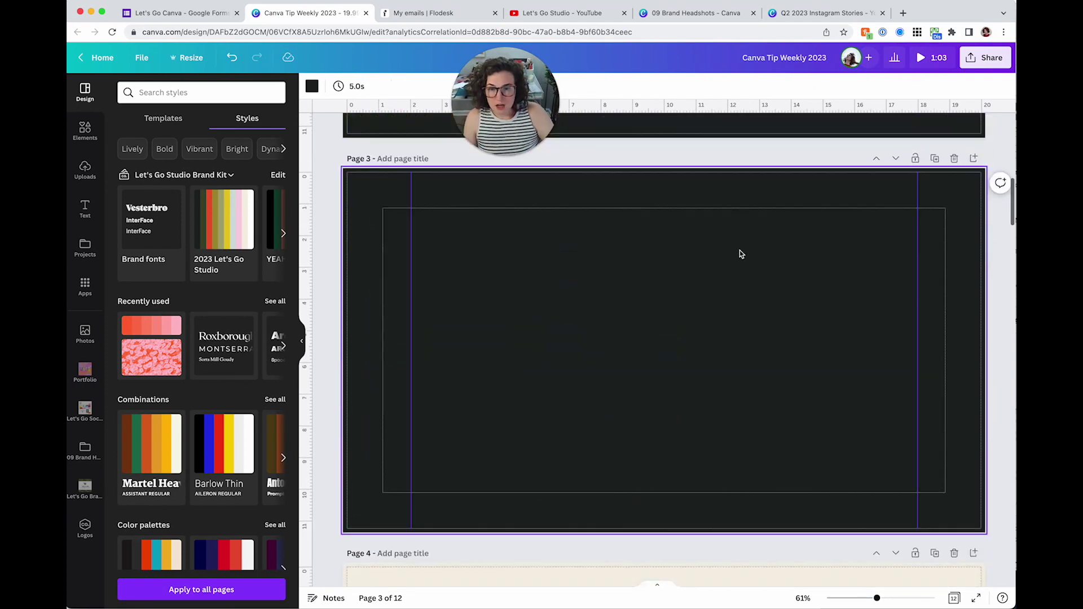
click(718, 286)
click(312, 86)
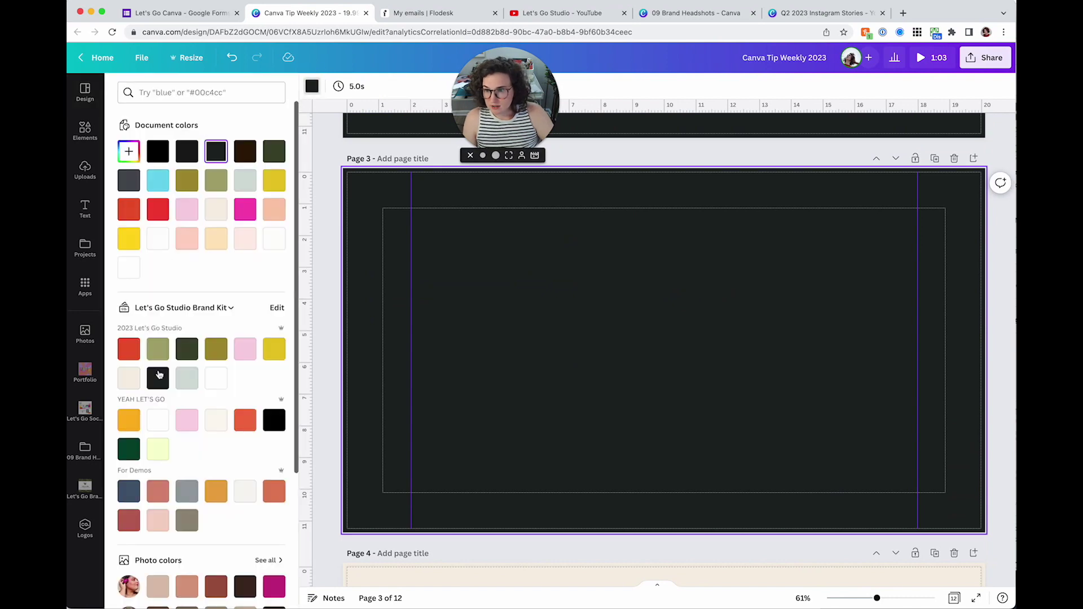
click(129, 378)
Read the survey summary past the frustrations answers to what people love about Canva, then return to the deck.
click(198, 16)
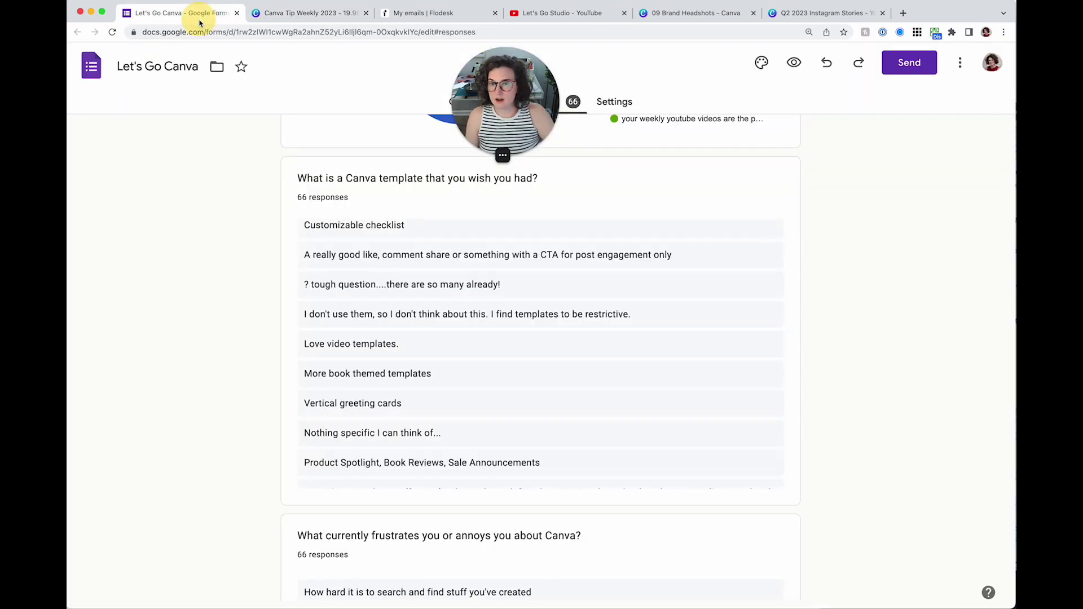
click(196, 268)
scroll(204, 268, down, 3)
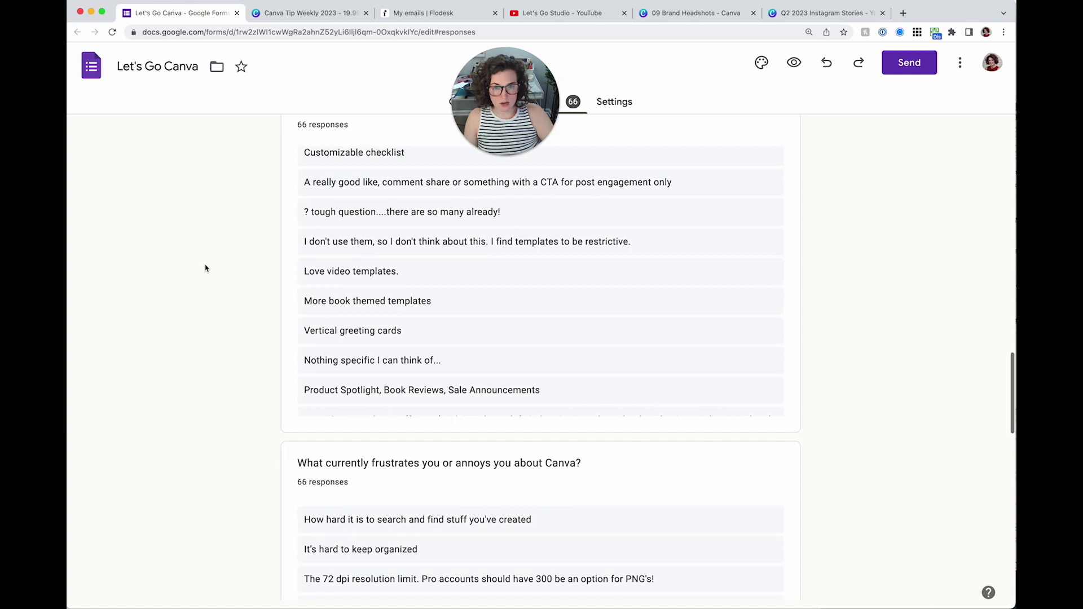
scroll(205, 269, up, 2)
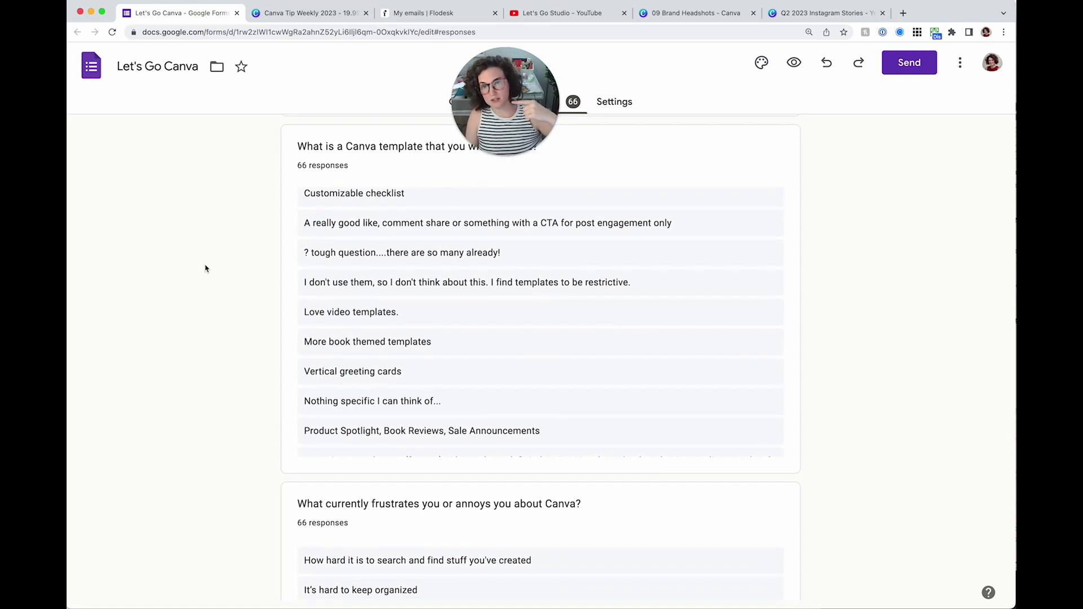
scroll(198, 285, down, 5)
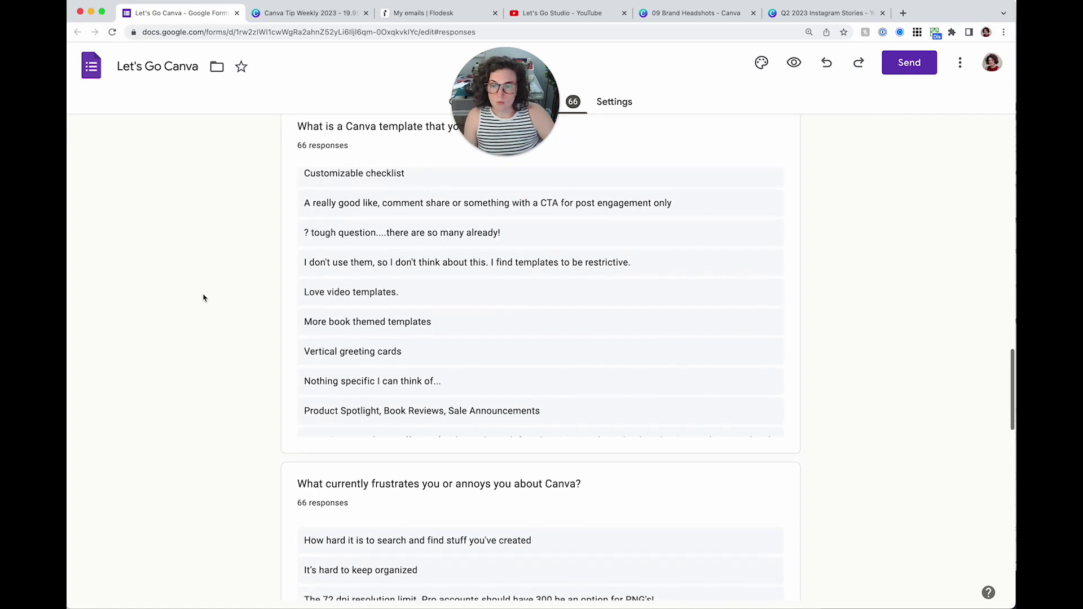
scroll(204, 299, down, 2)
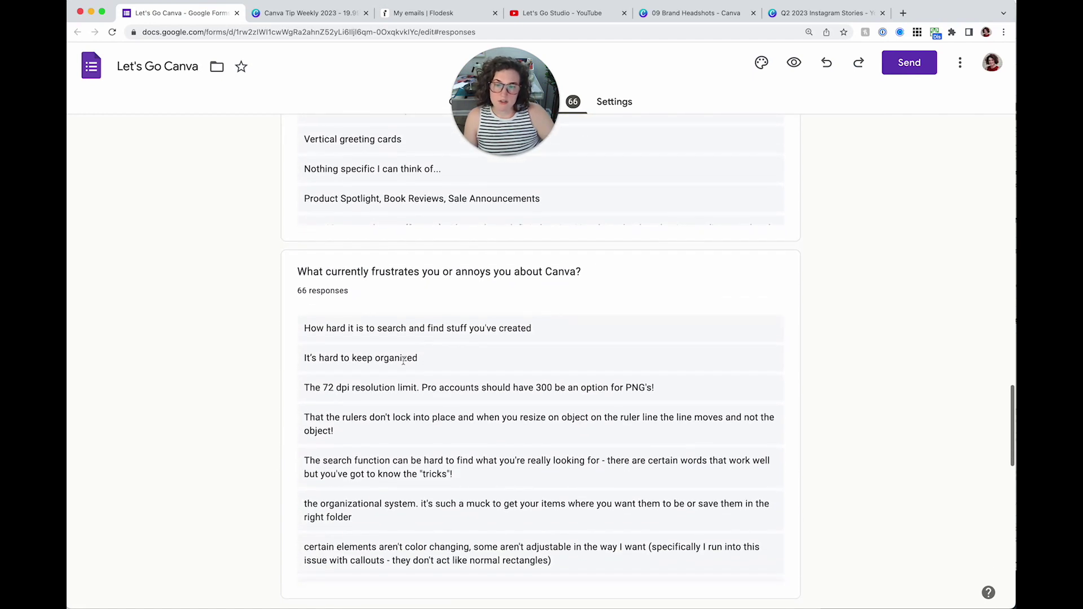
scroll(477, 410, down, 3)
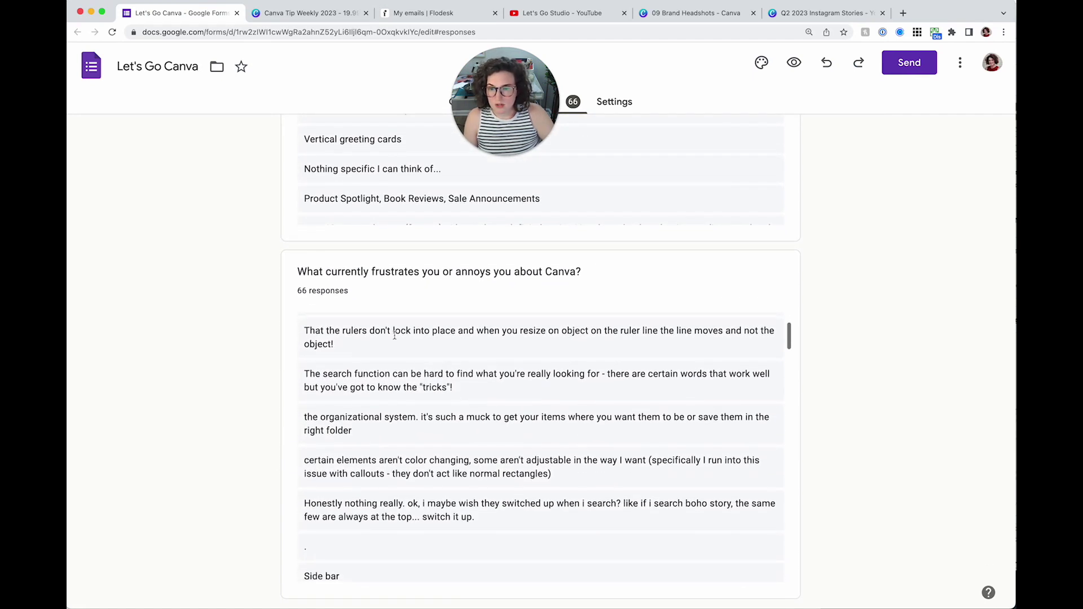
scroll(452, 363, down, 3)
scroll(386, 389, down, 10)
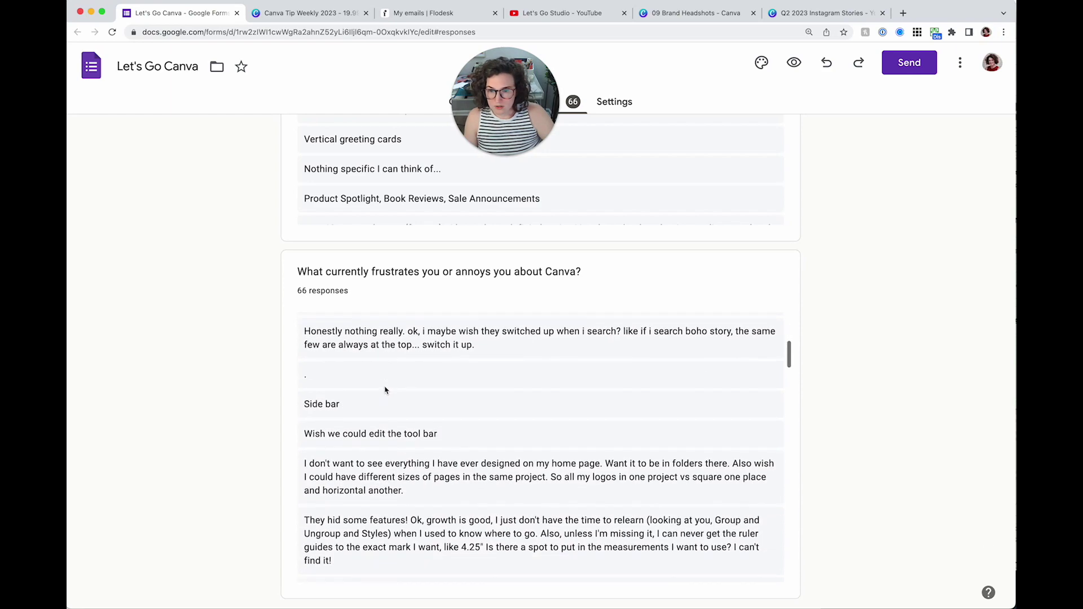
scroll(386, 390, down, 10)
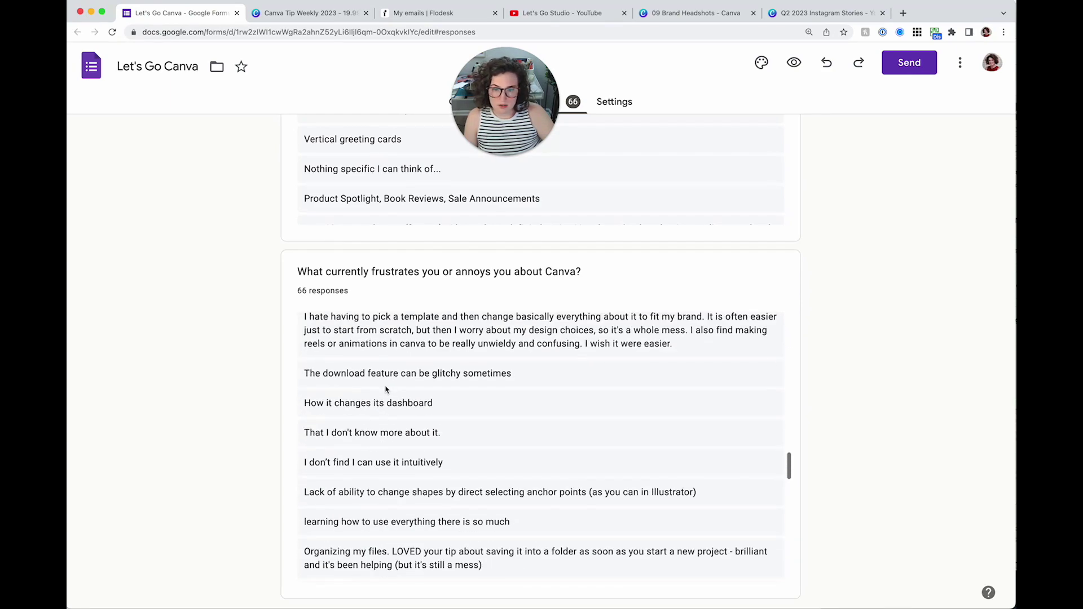
scroll(386, 387, down, 10)
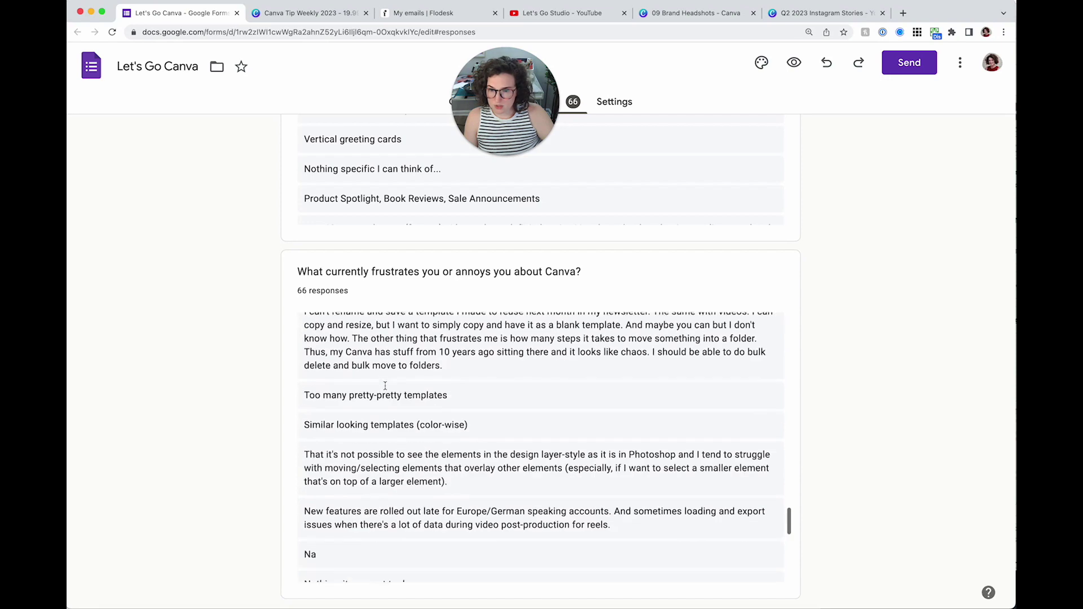
scroll(385, 386, down, 3)
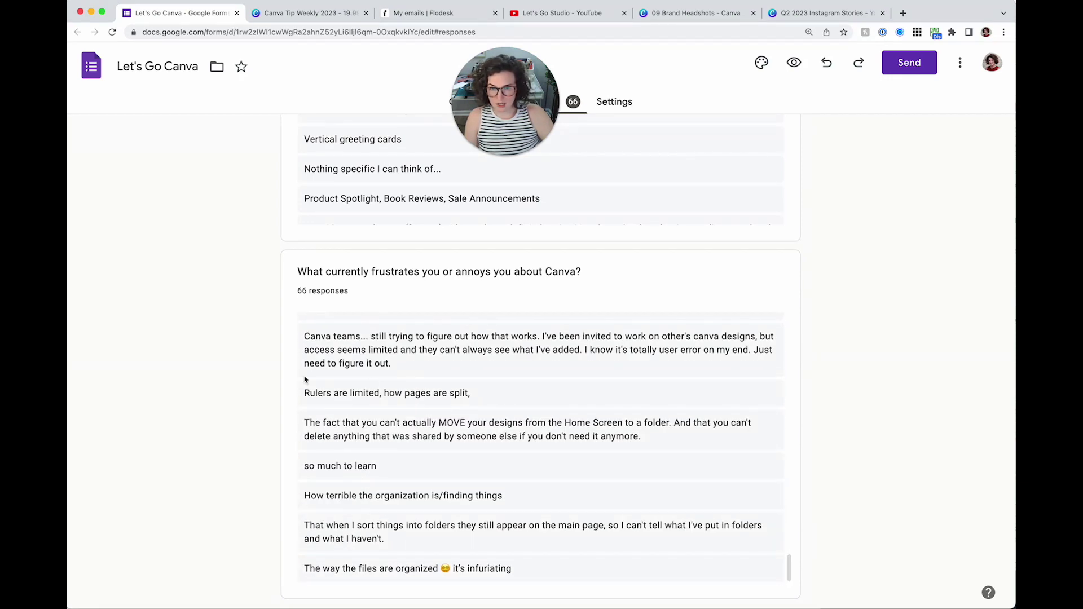
scroll(235, 380, down, 10)
scroll(319, 207, up, 2)
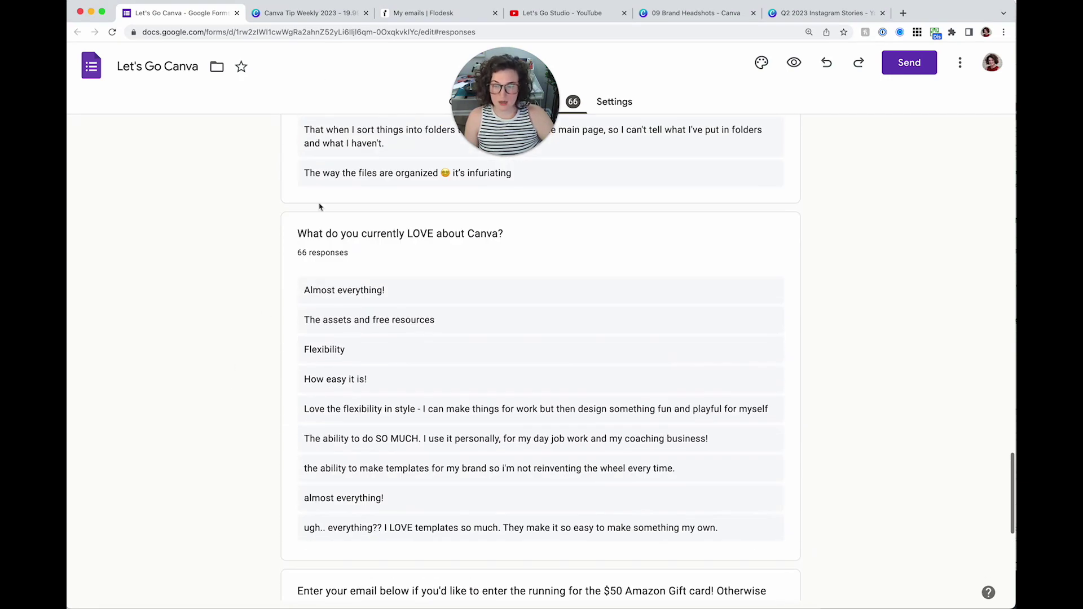
click(310, 12)
Go back to the Canva Tip Weekly 2023 tab and show the Projects list of projects and folders.
click(484, 388)
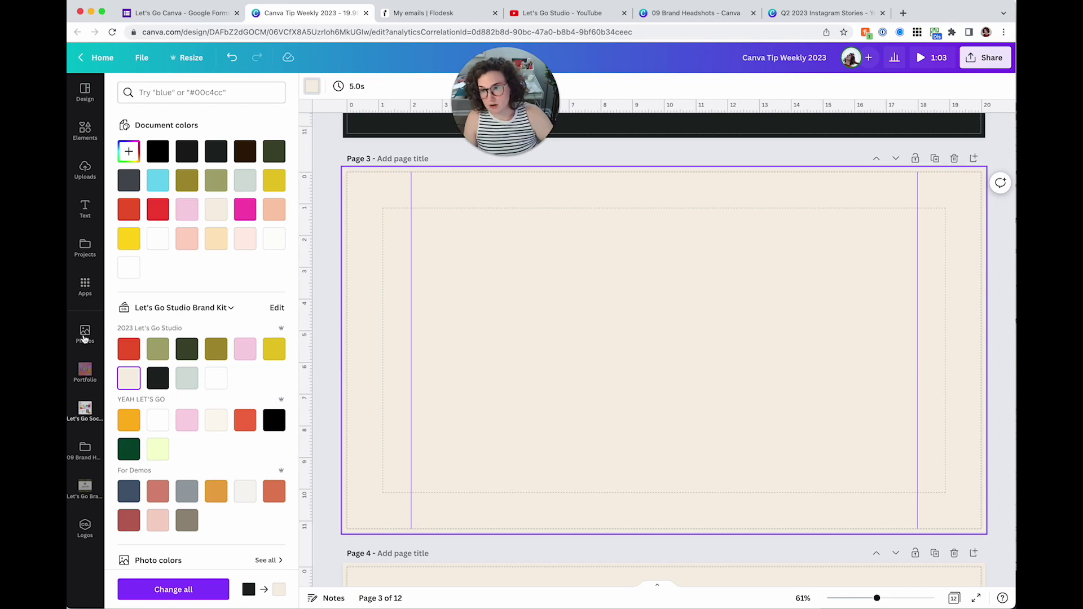
click(83, 249)
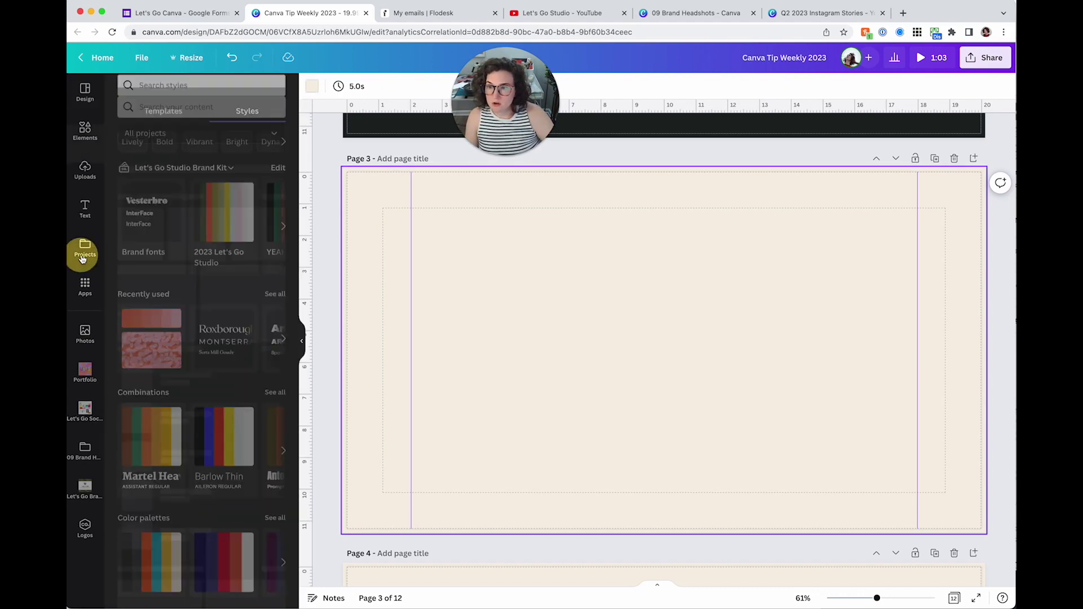
Add the beige drape and candle still-life stock photo to page 3.
click(86, 289)
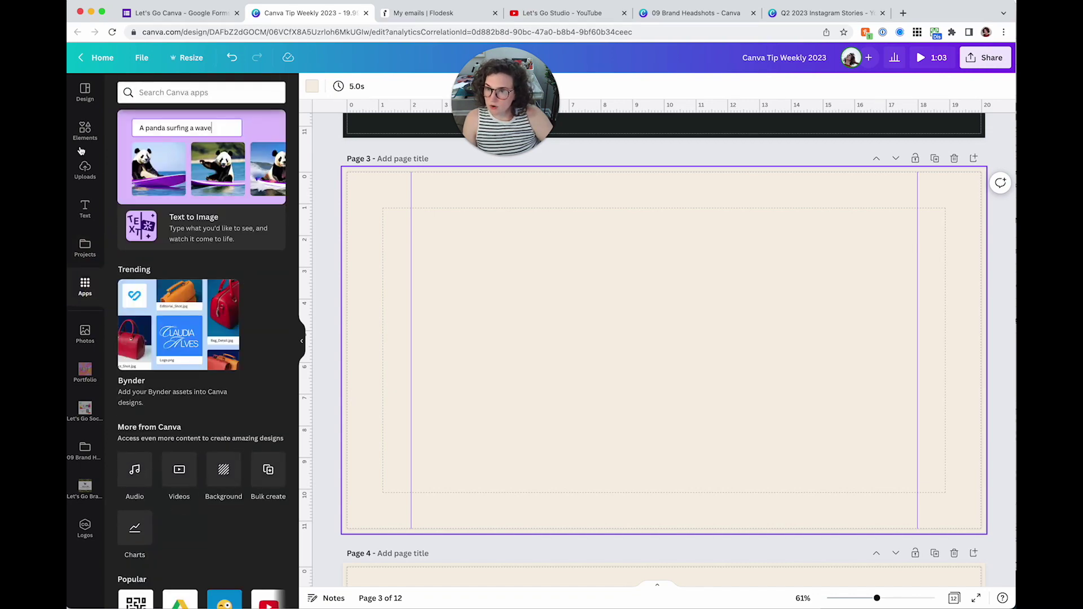
click(84, 131)
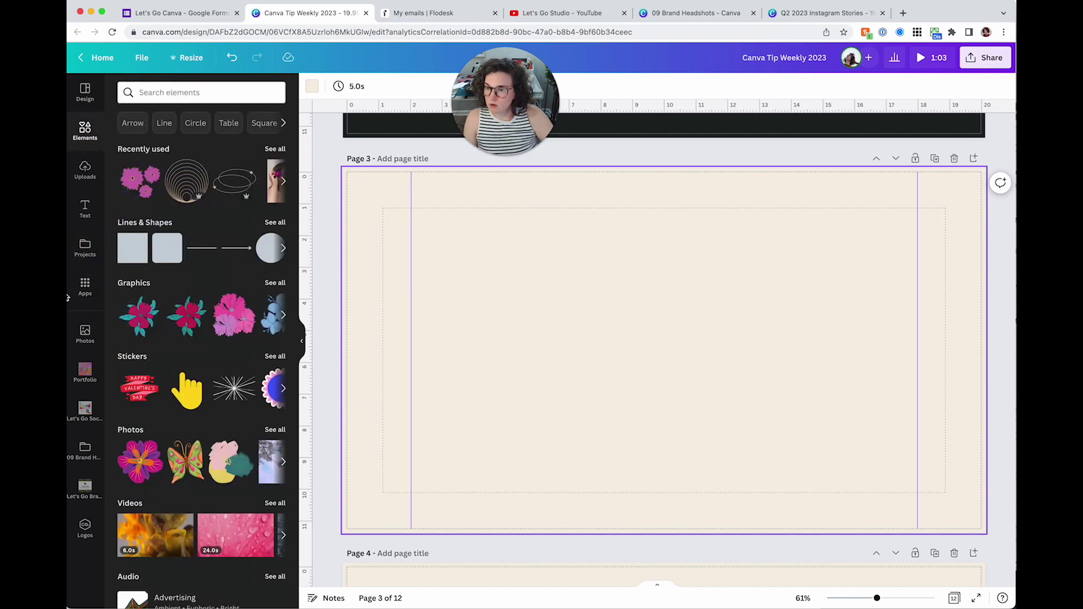
click(86, 334)
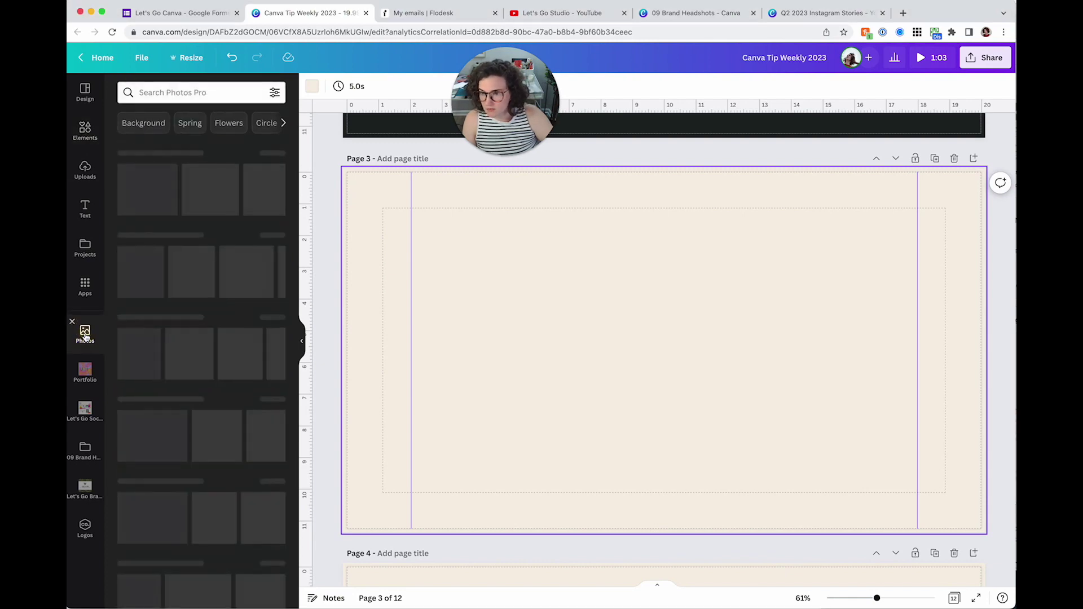
scroll(177, 445, down, 2)
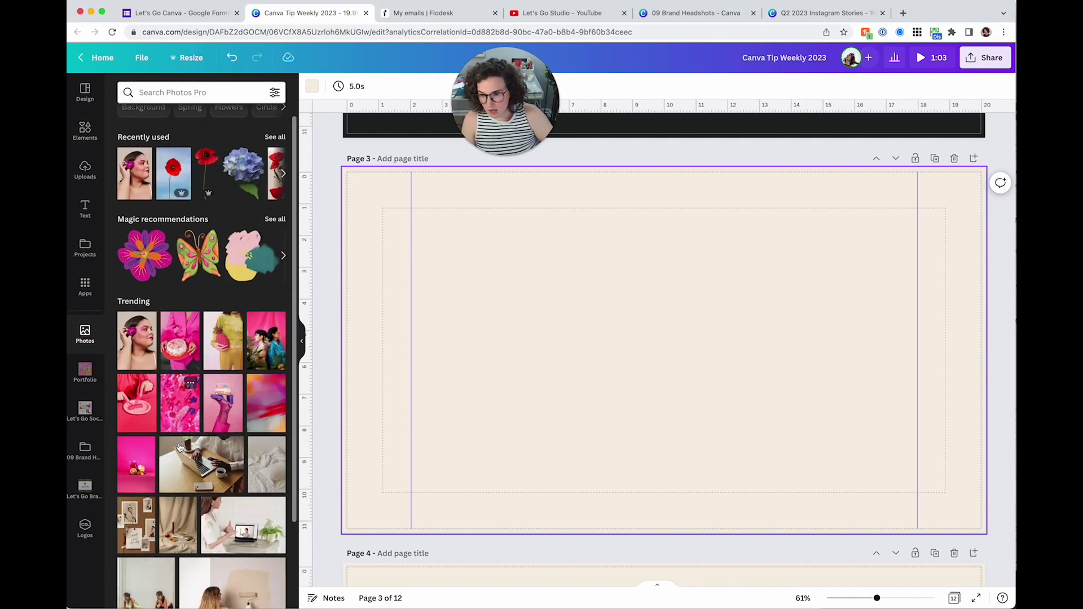
scroll(179, 501, down, 5)
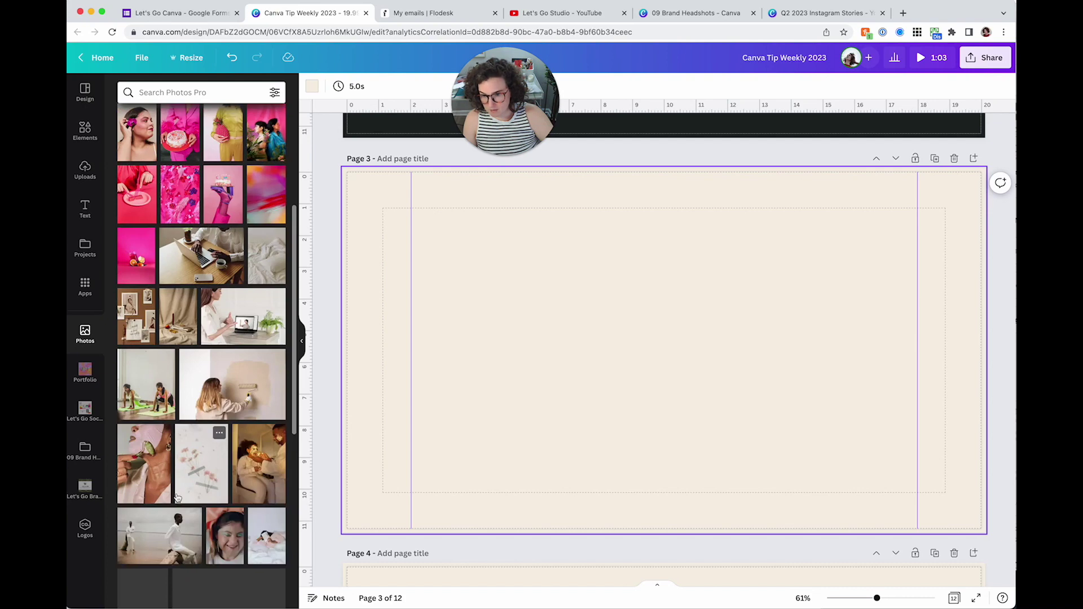
click(185, 302)
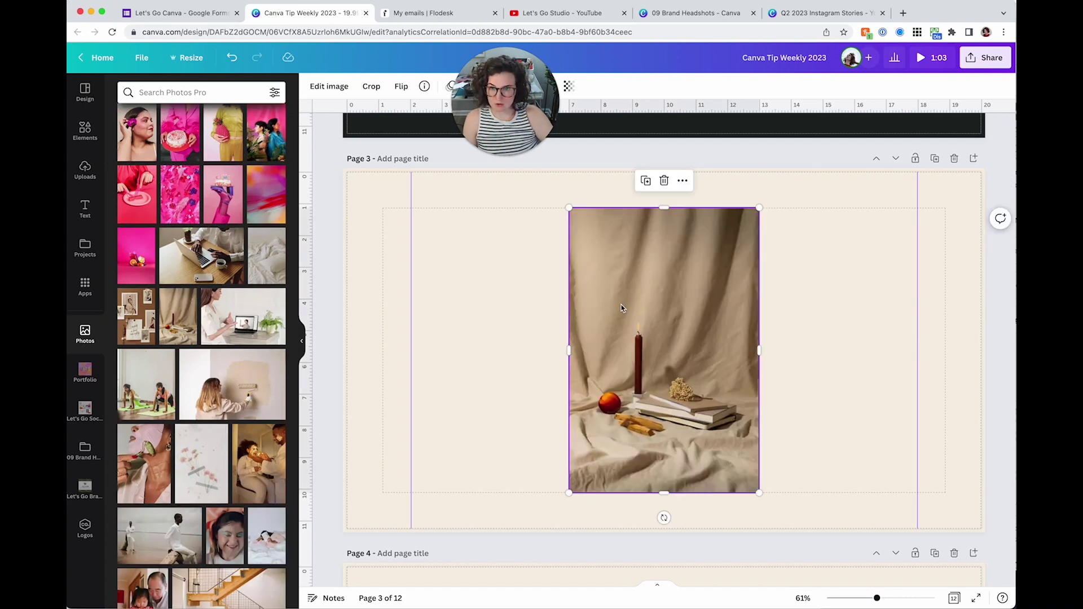
Bring up the candle photo's details, titled Journals with Candle and Wood.
drag(505, 99, 800, 138)
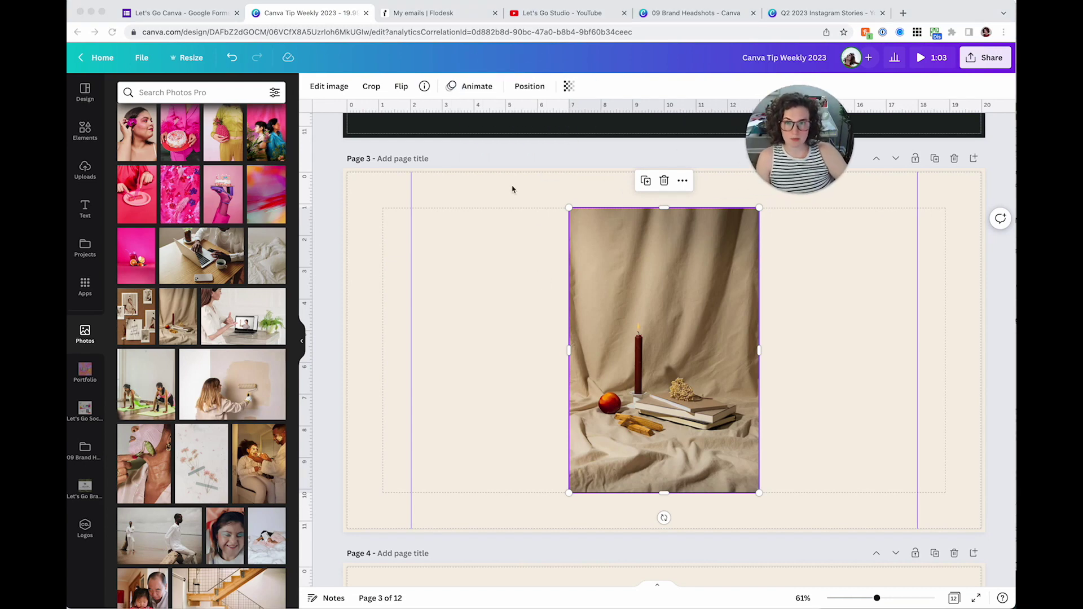
click(434, 93)
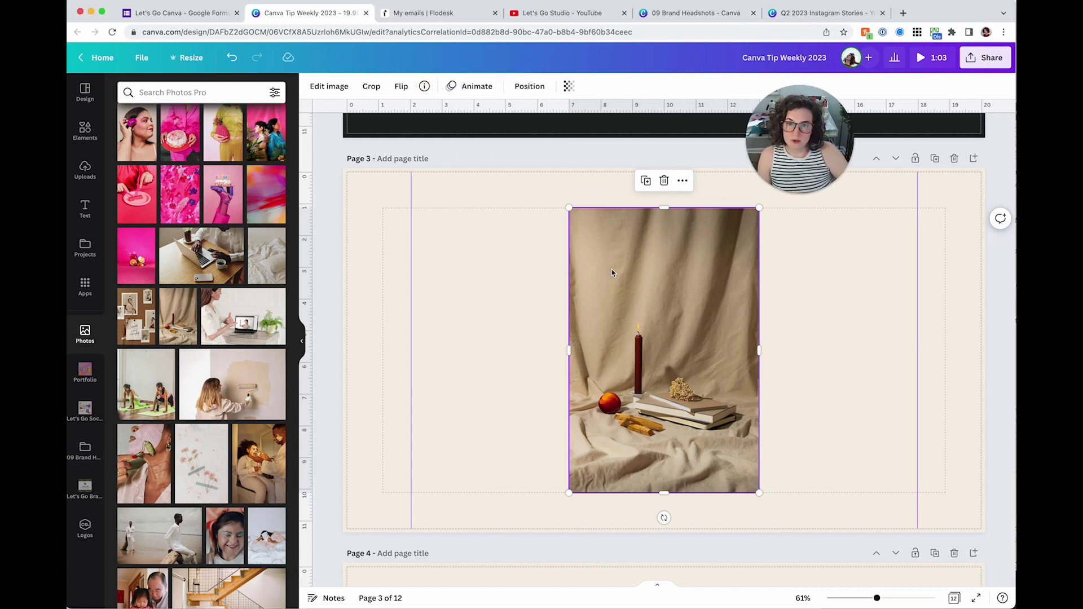
right_click(635, 300)
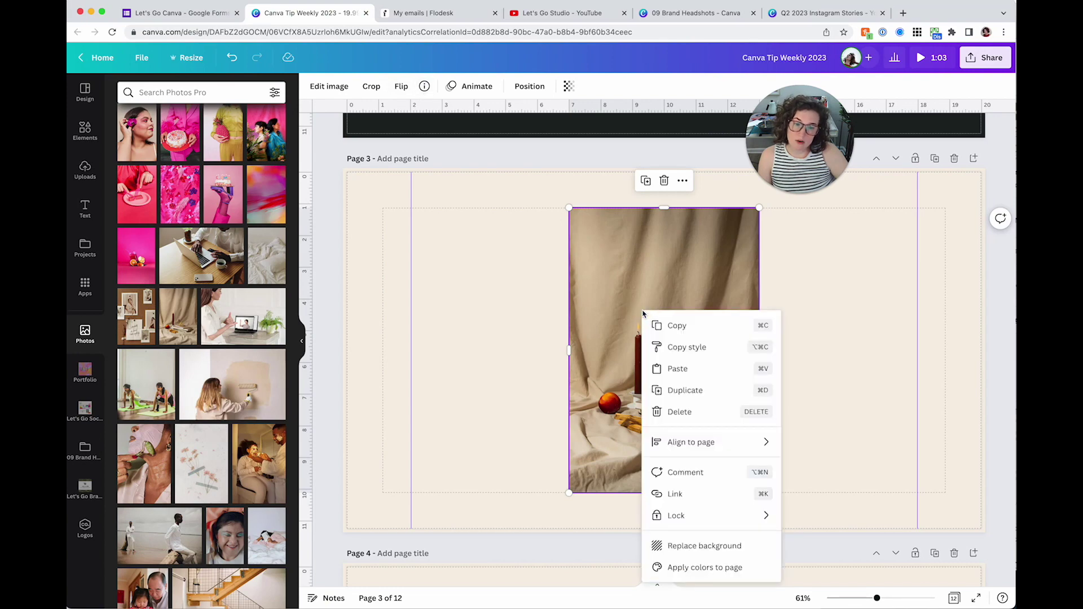
click(625, 292)
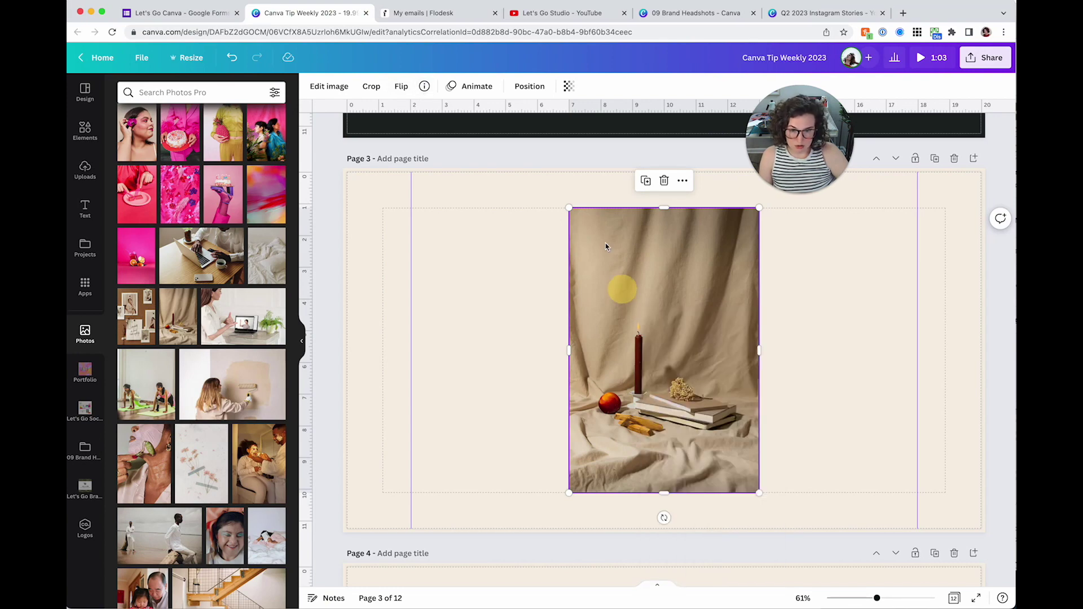
click(425, 93)
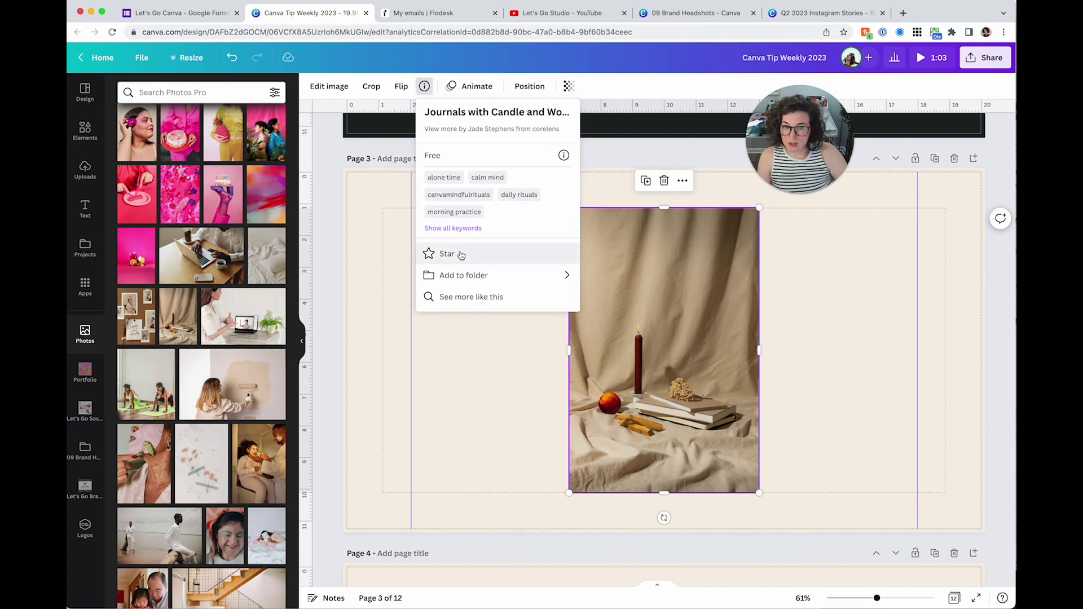
click(555, 279)
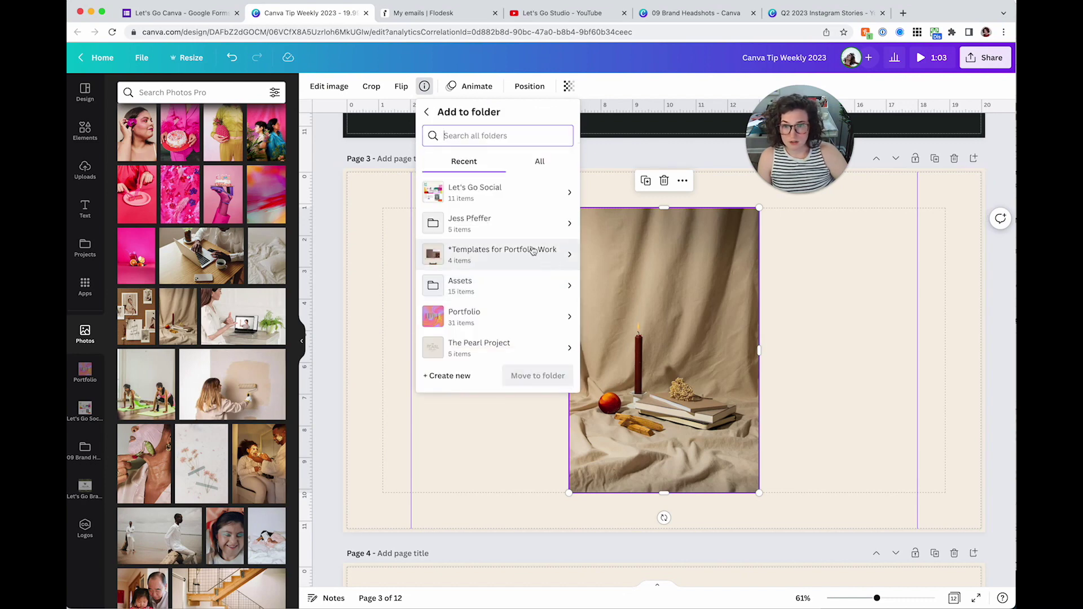
Save the candle photo to the Stock folder inside Let's Go Brand, found by searching 'bran'.
scroll(534, 248, down, 5)
scroll(532, 250, up, 5)
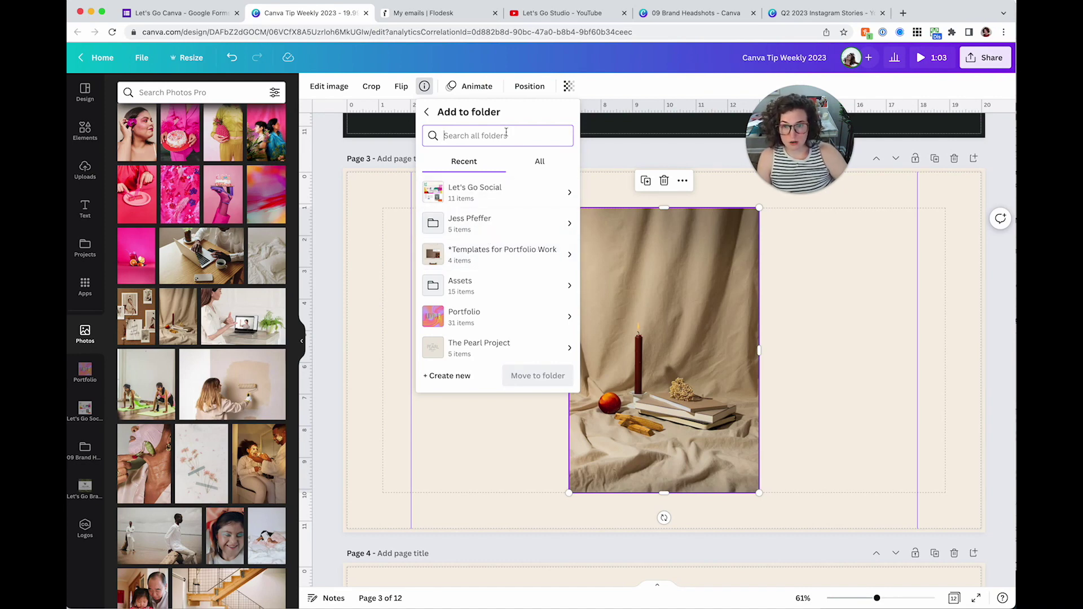
text(bran)
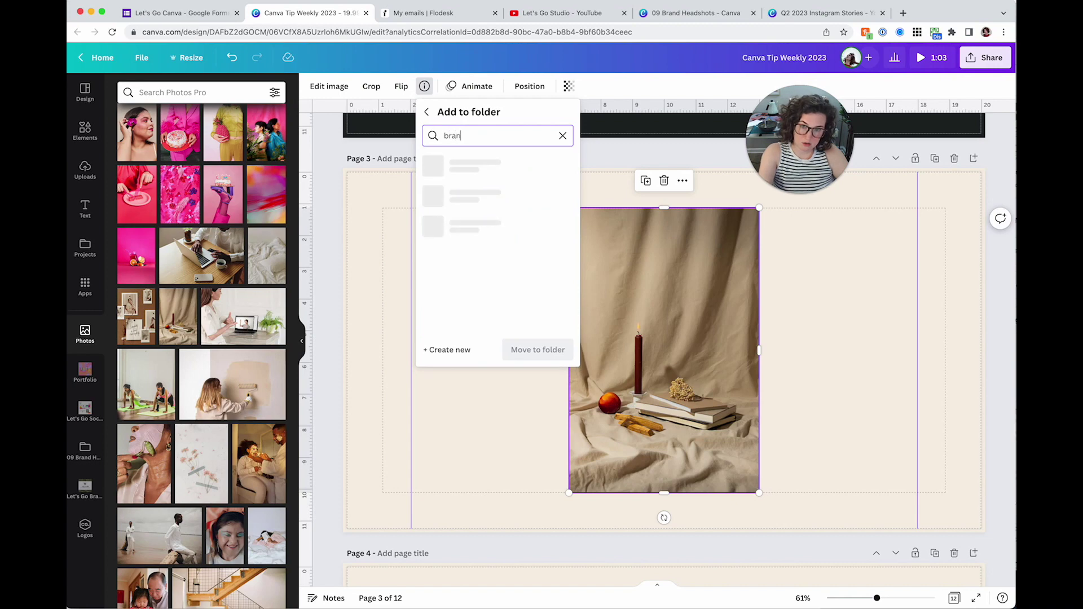
click(513, 168)
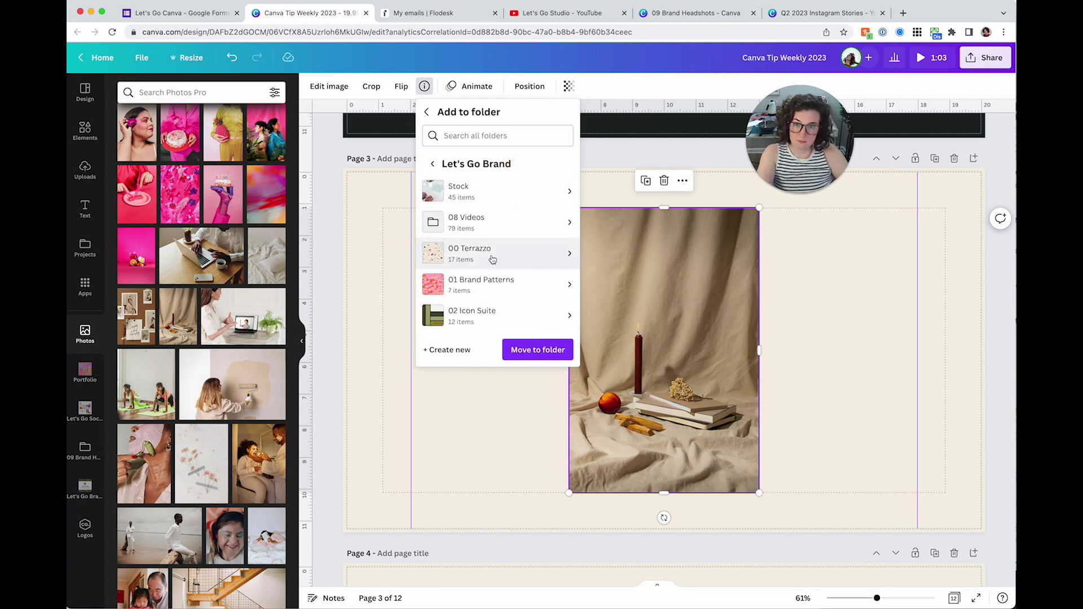
scroll(493, 257, down, 3)
scroll(491, 276, up, 5)
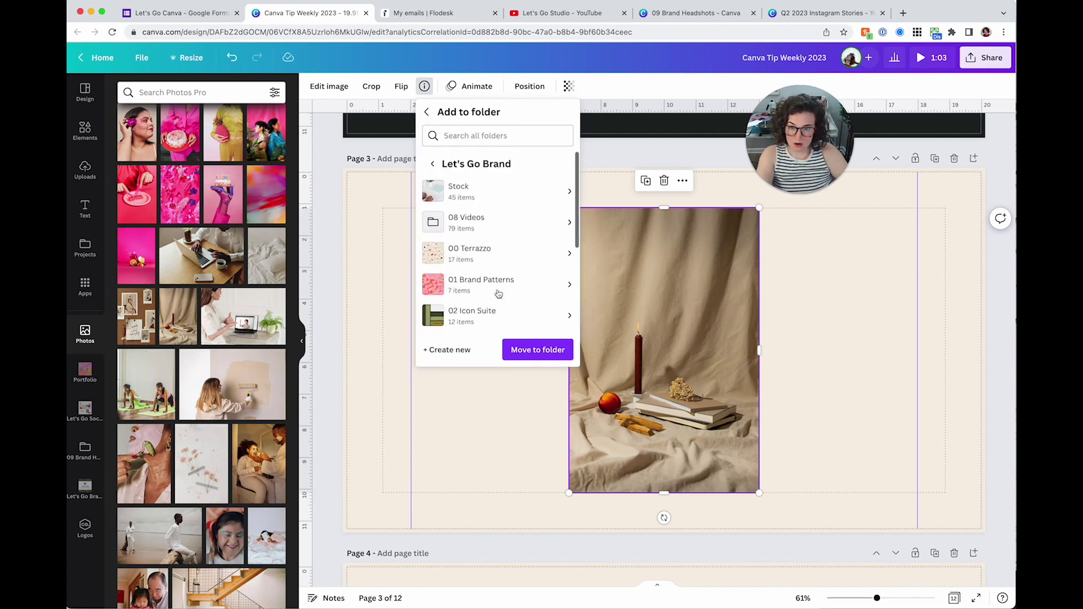
click(457, 192)
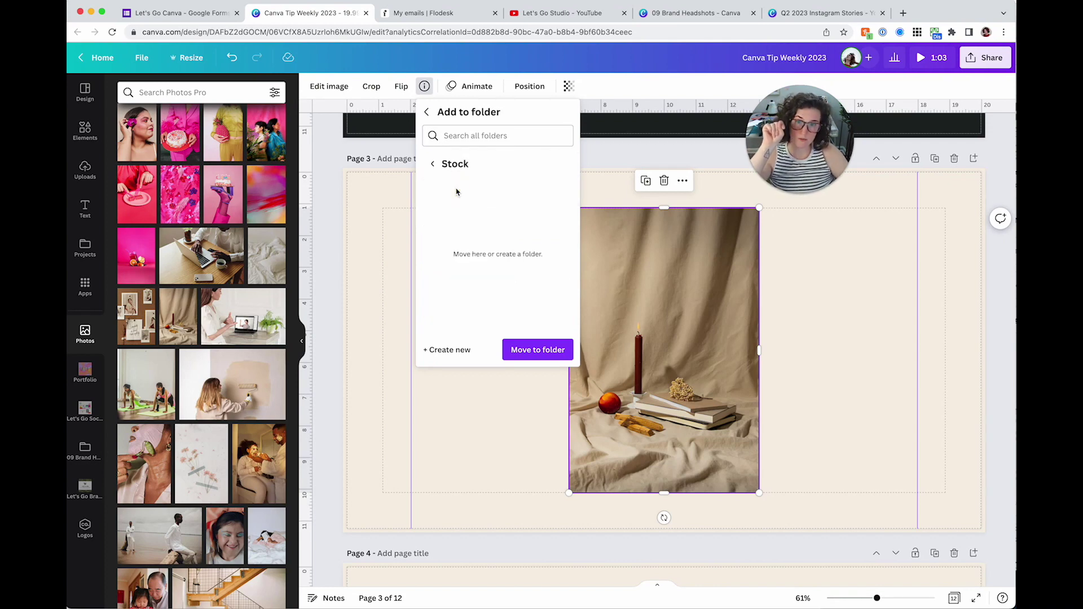
click(539, 354)
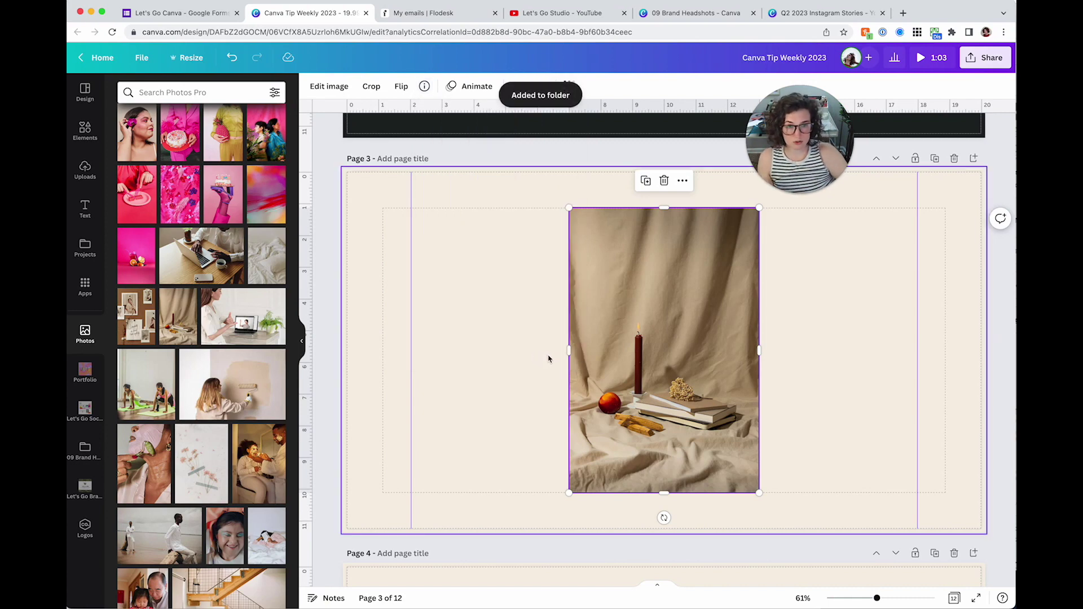
click(424, 87)
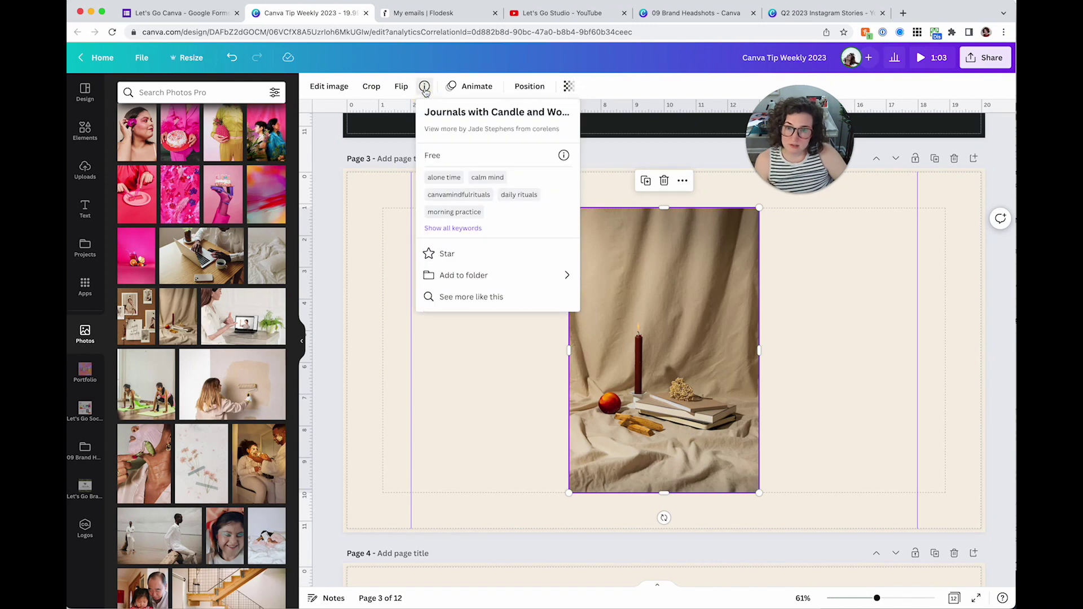
click(446, 134)
Place the creator's boxed brown shirt photo left and mother-and-baby photo right of the candle photo.
scroll(236, 308, down, 2)
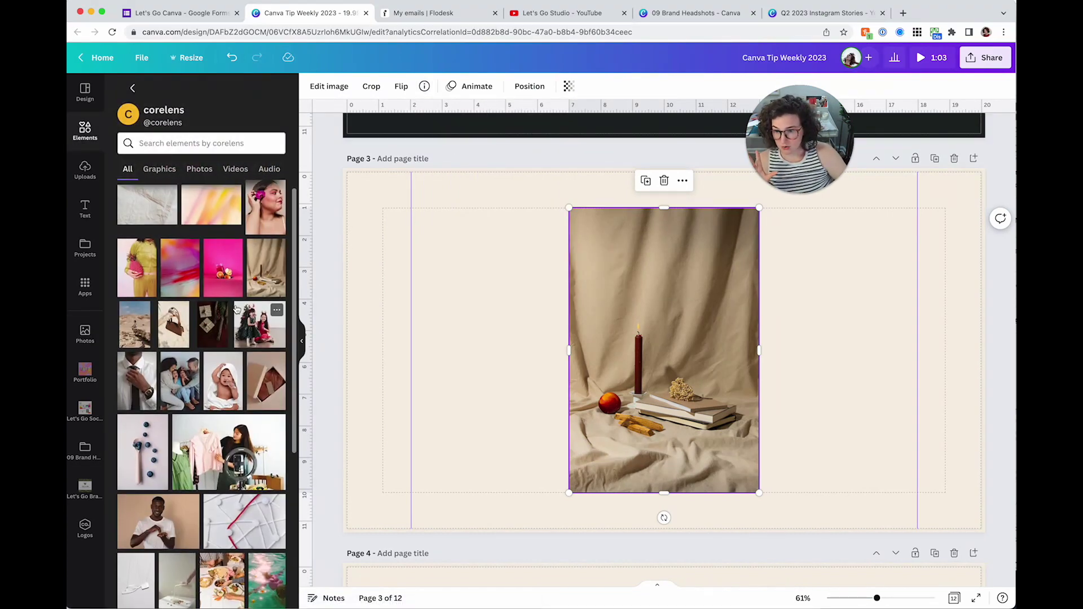
scroll(237, 308, down, 2)
scroll(200, 312, down, 1)
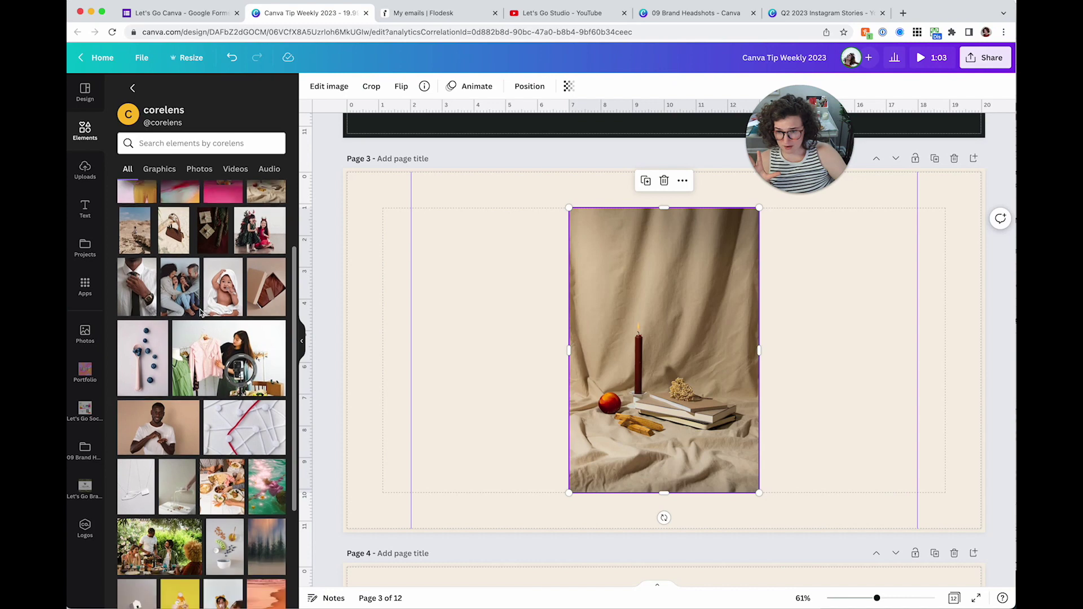
drag(273, 248, 463, 269)
scroll(231, 337, down, 3)
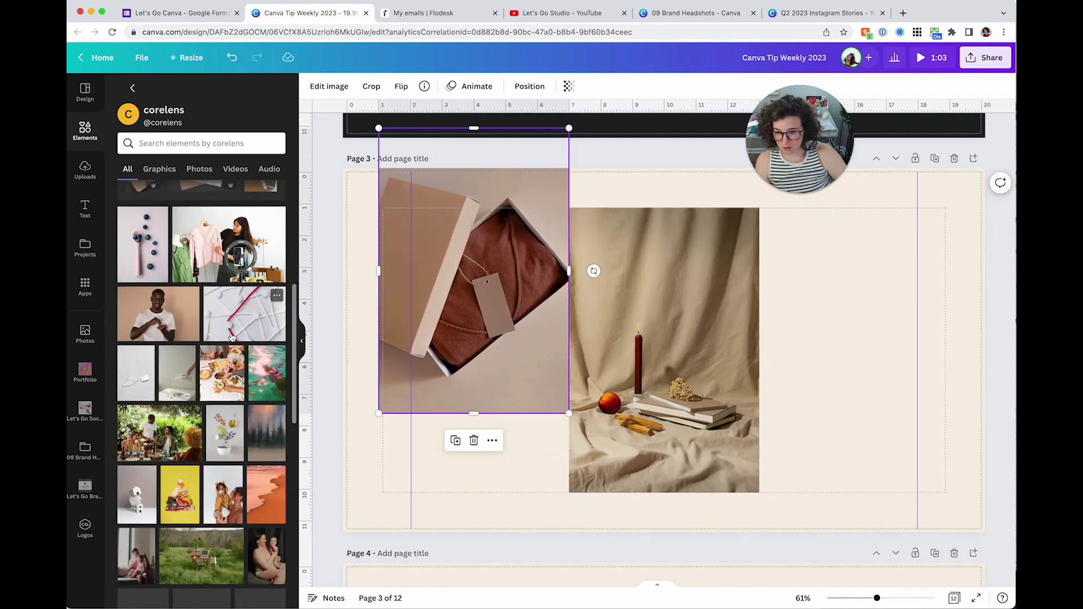
scroll(231, 337, down, 7)
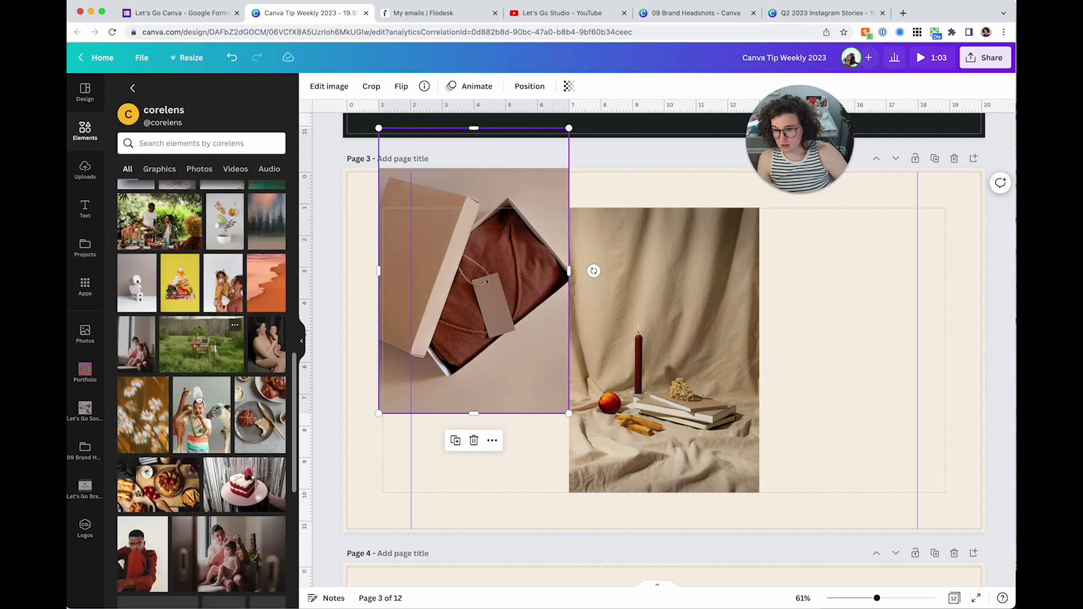
drag(257, 355, 870, 366)
scroll(212, 398, down, 8)
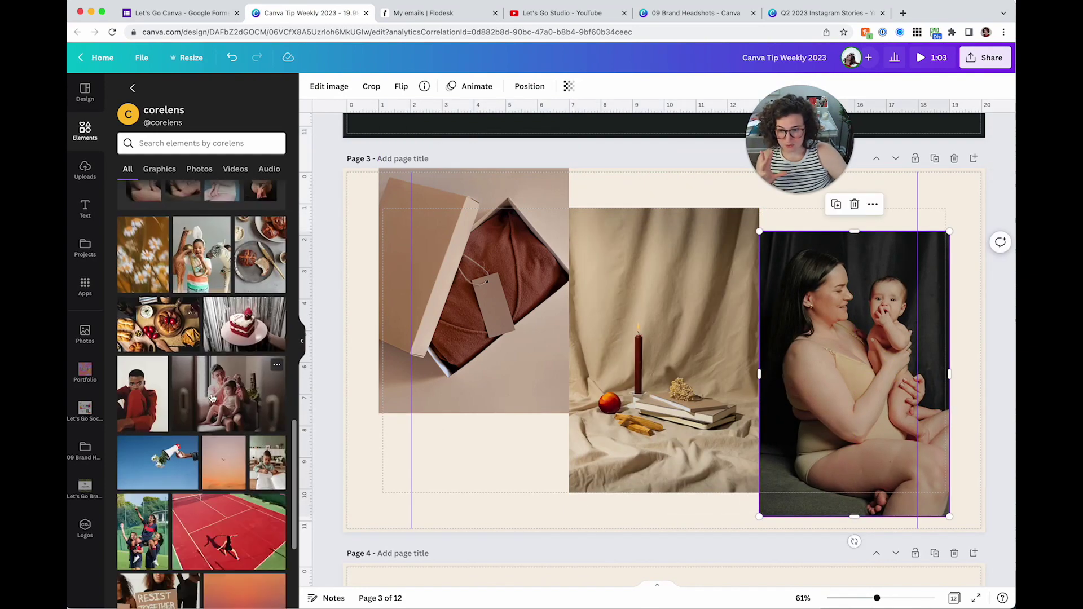
scroll(212, 398, down, 6)
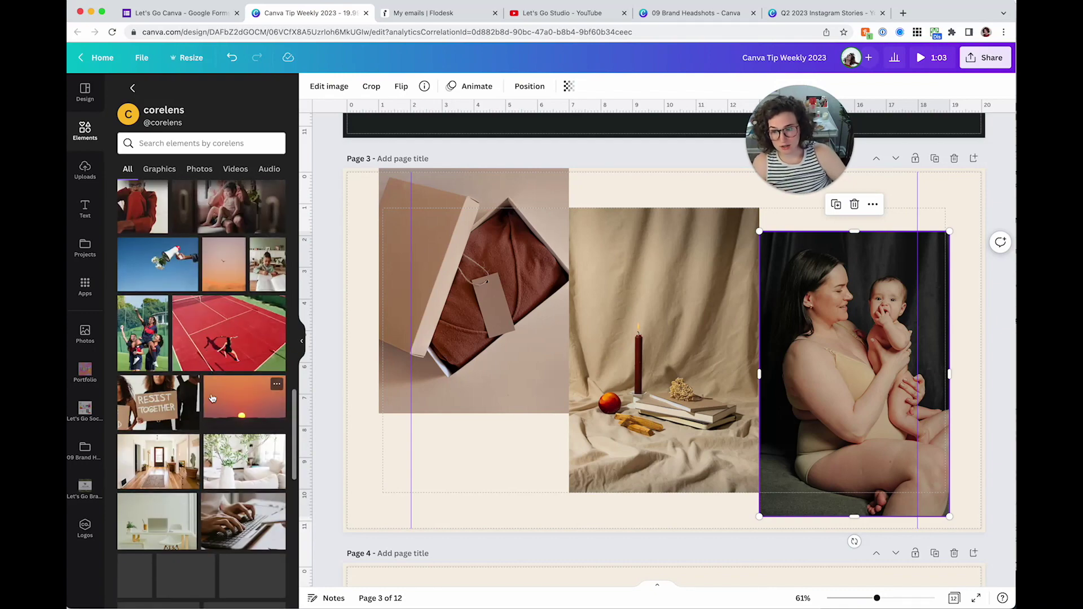
scroll(212, 398, down, 5)
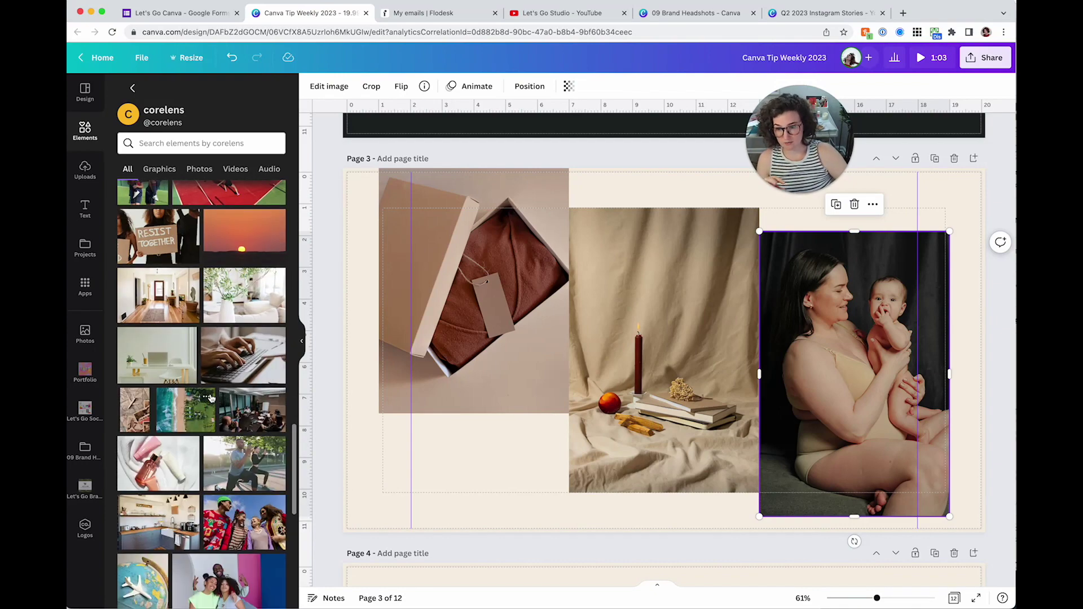
scroll(210, 399, down, 4)
click(636, 295)
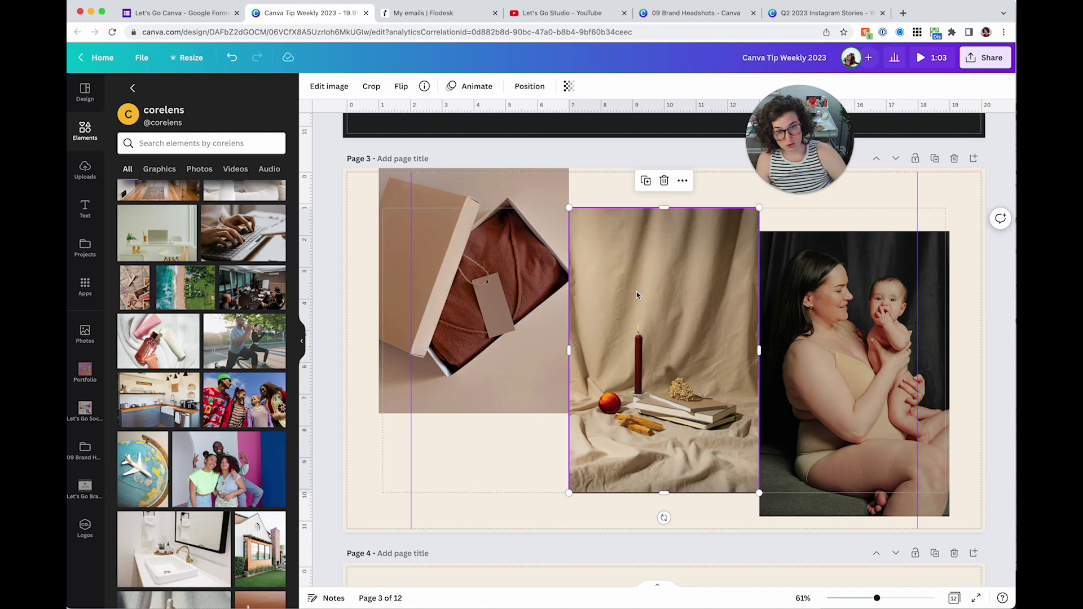
click(423, 89)
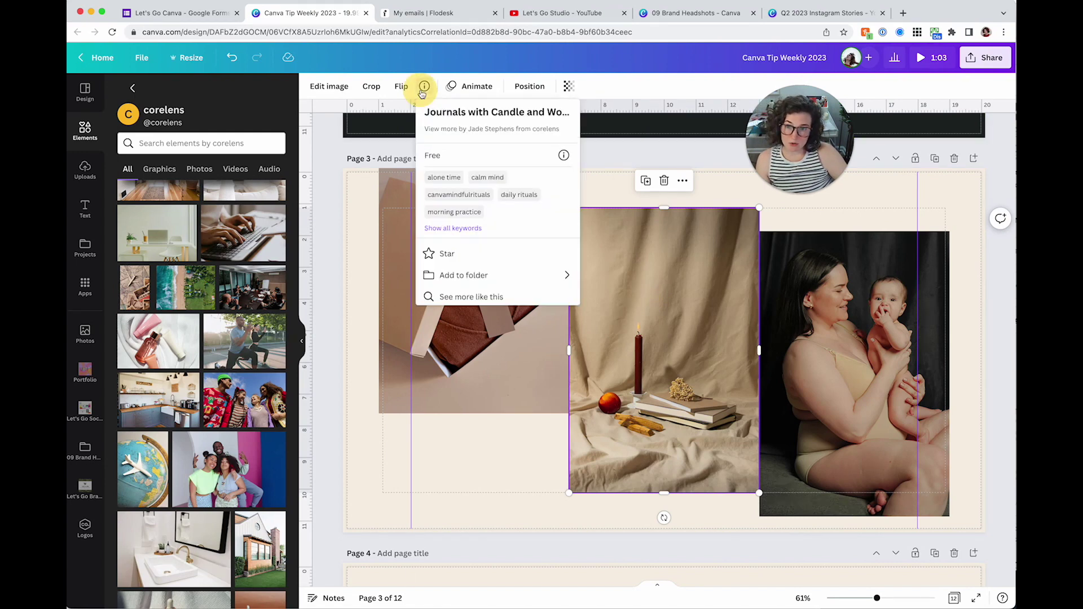
Find photos similar to the candle photo and try the spa towel photo in the collage.
click(485, 298)
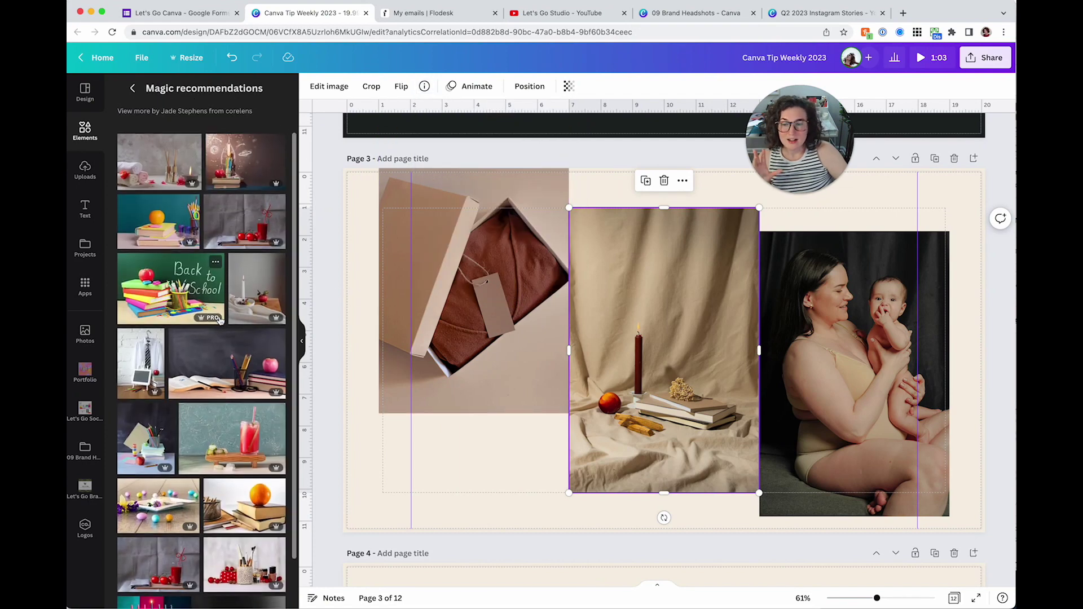
scroll(220, 321, down, 2)
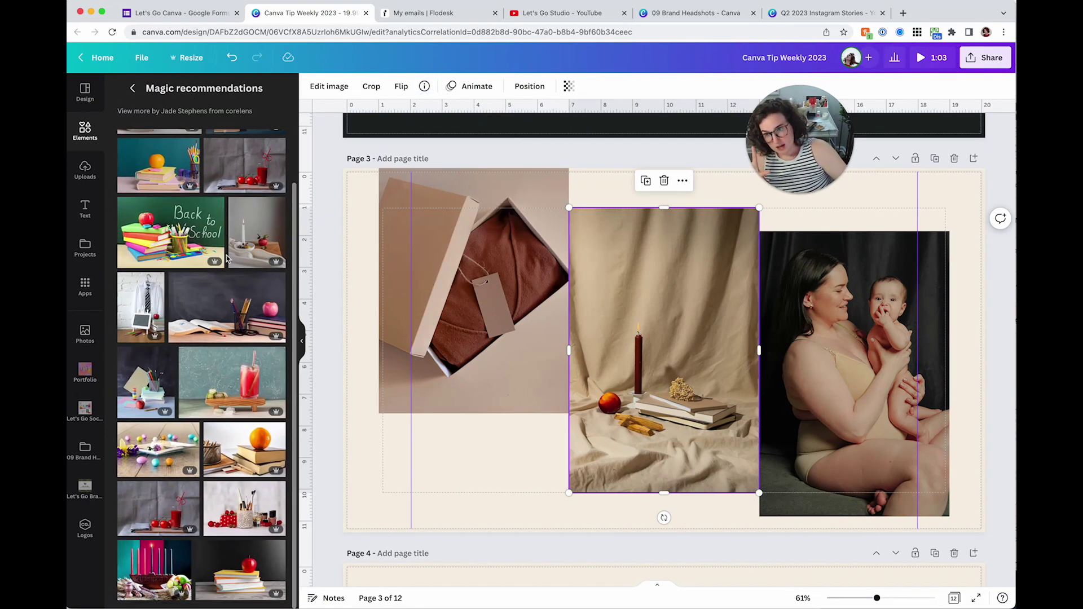
scroll(169, 282, up, 2)
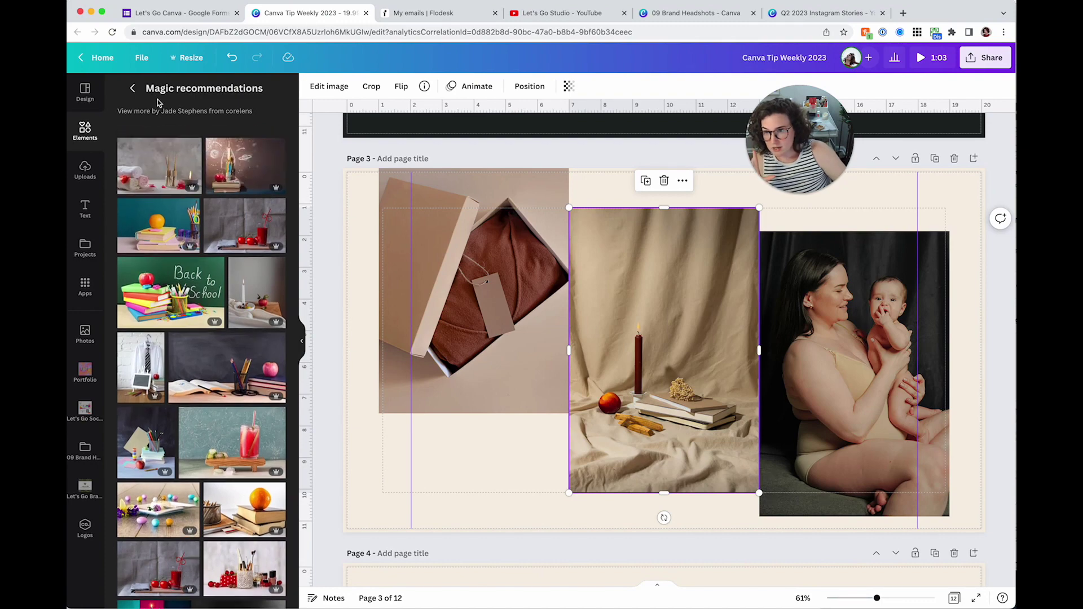
click(182, 176)
drag(767, 362, 863, 332)
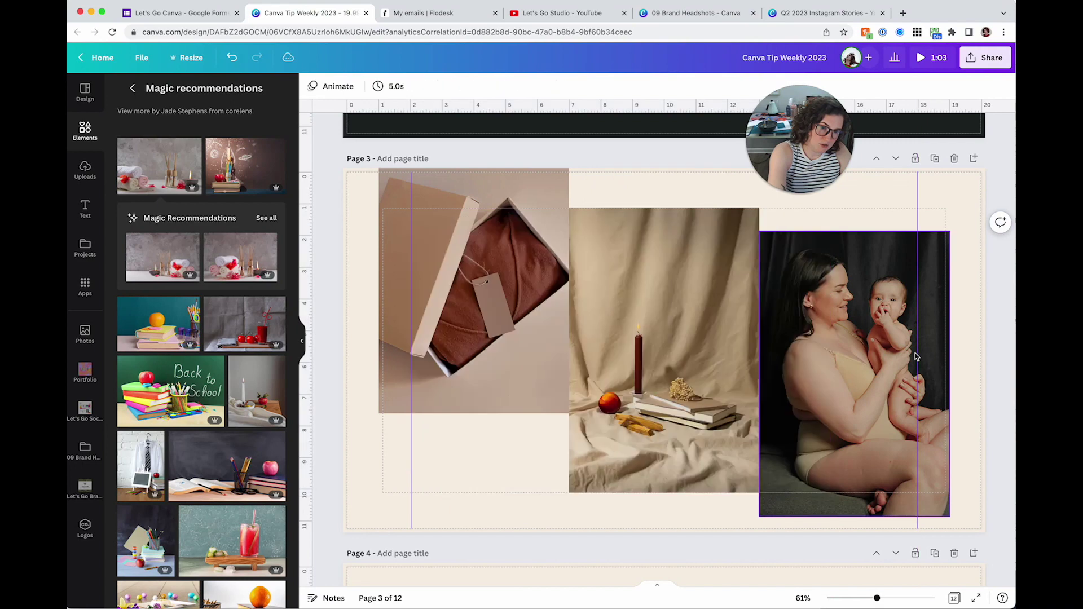
Show Magic recommendations like the Postpartum Mother with Baby photo.
click(424, 86)
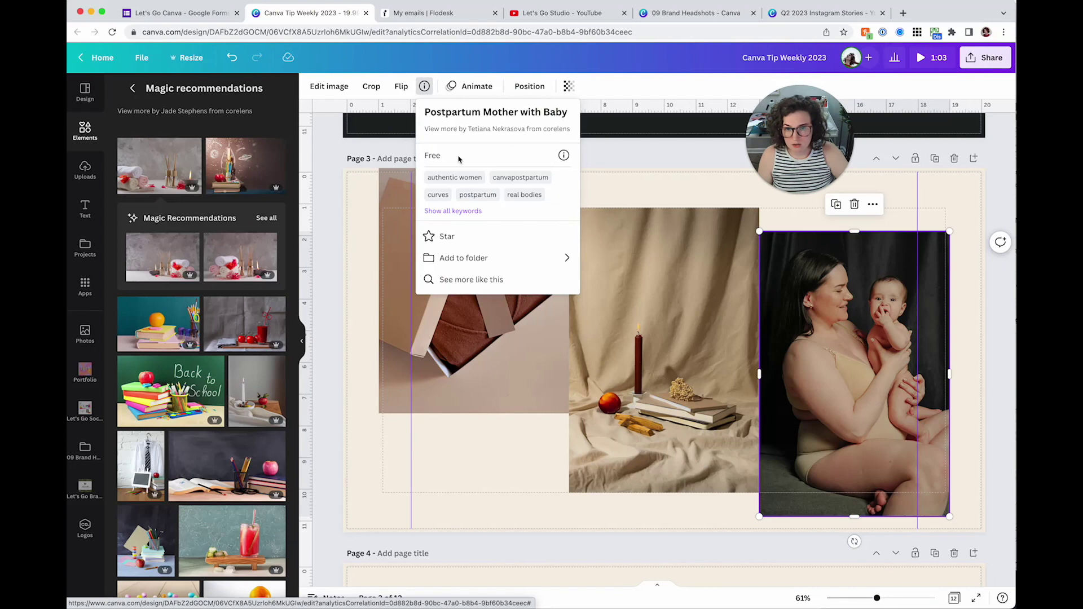
click(454, 279)
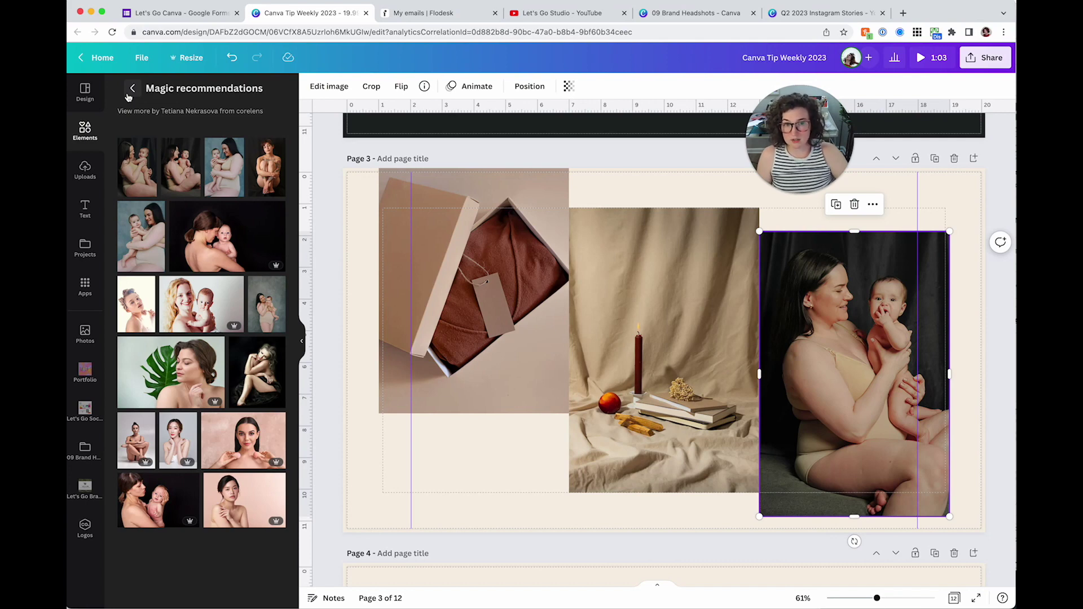
click(425, 86)
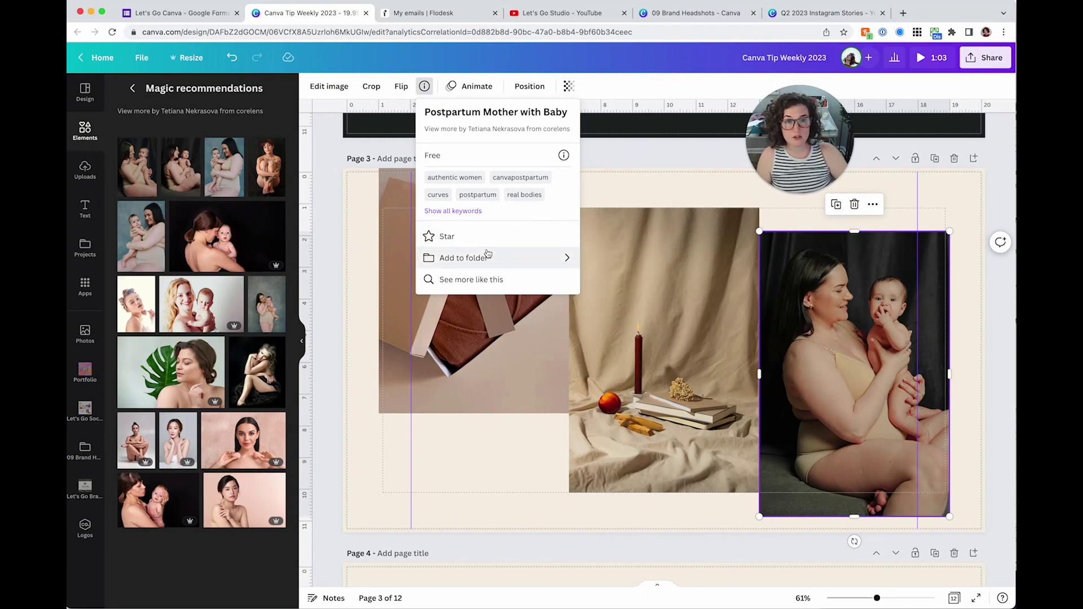
Deselect the image, zoom the pages to 46%, and show the Portfolio folder's designs.
click(362, 285)
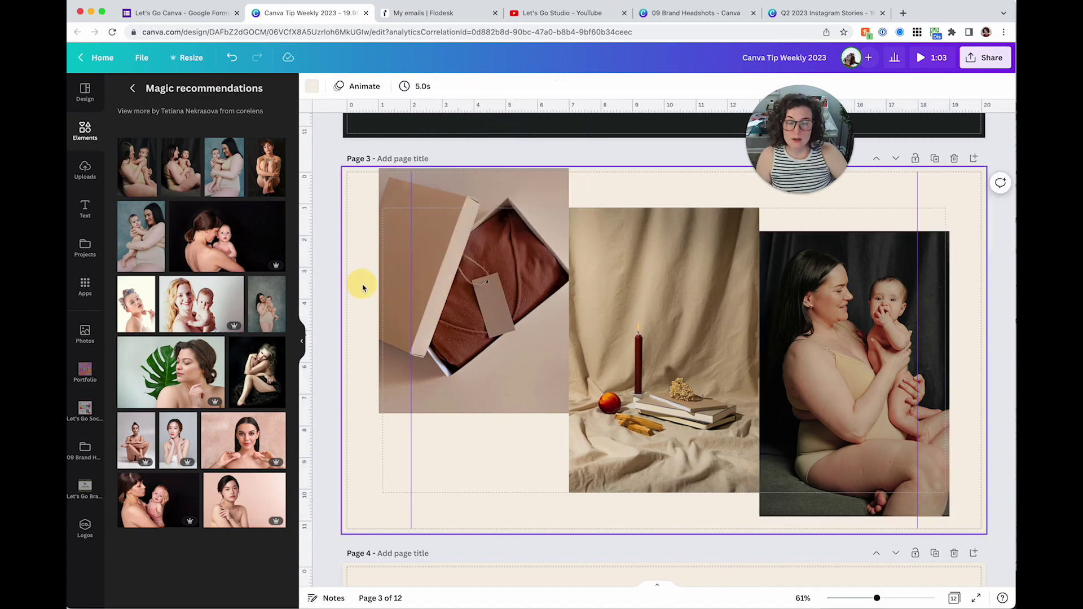
scroll(363, 286, up, 8)
scroll(363, 288, down, 2)
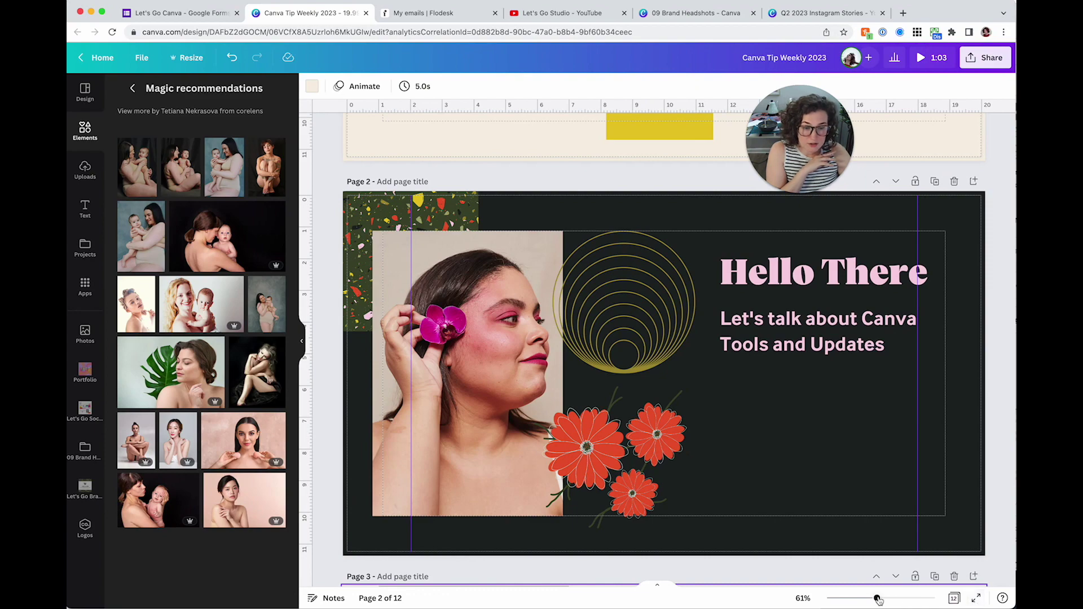
drag(878, 600, 869, 598)
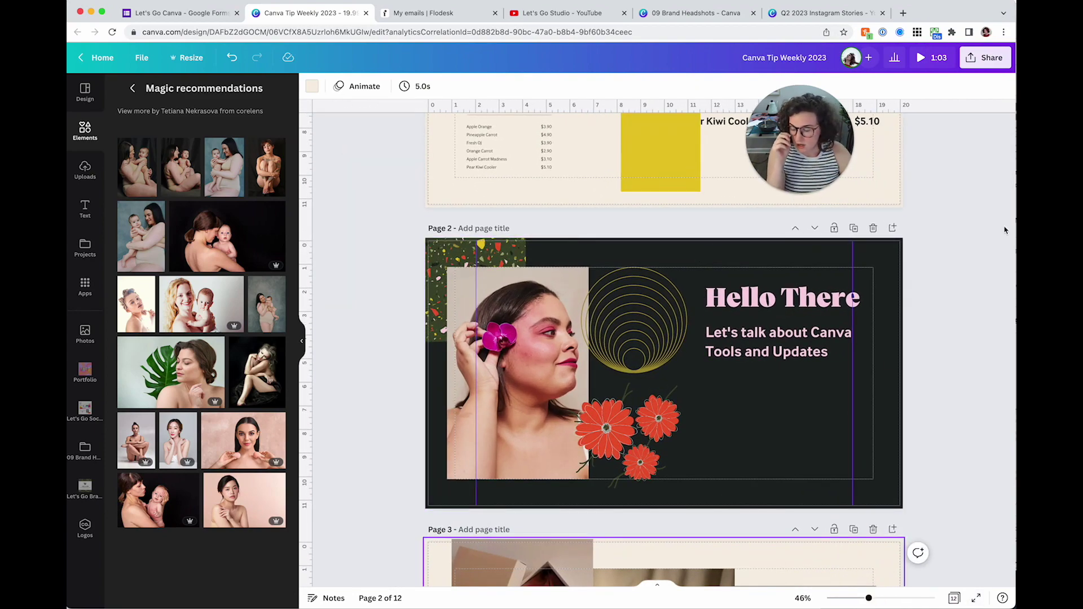
scroll(753, 392, down, 3)
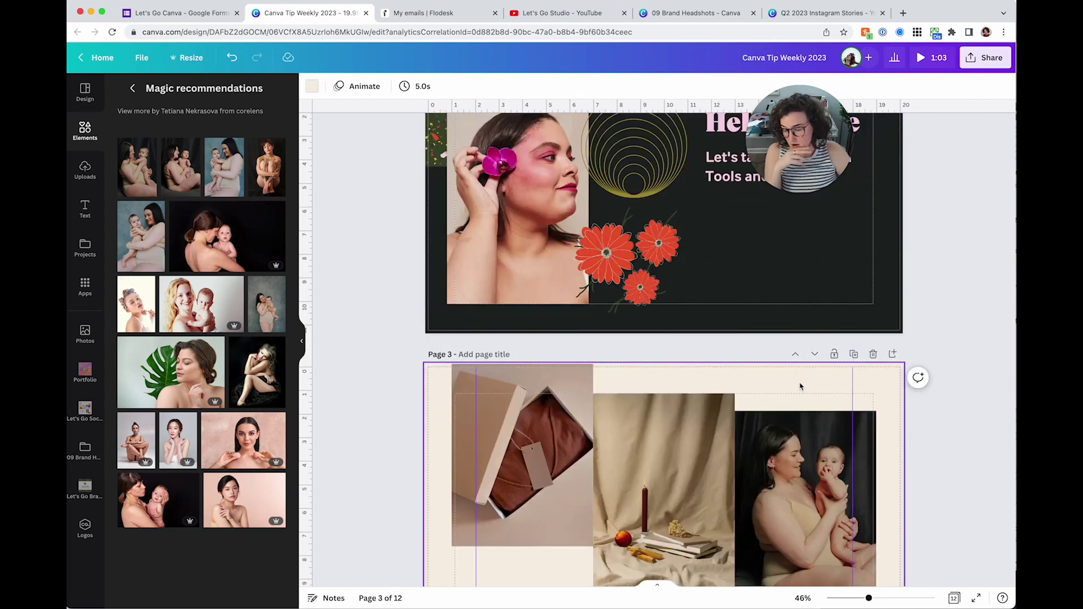
scroll(800, 386, down, 3)
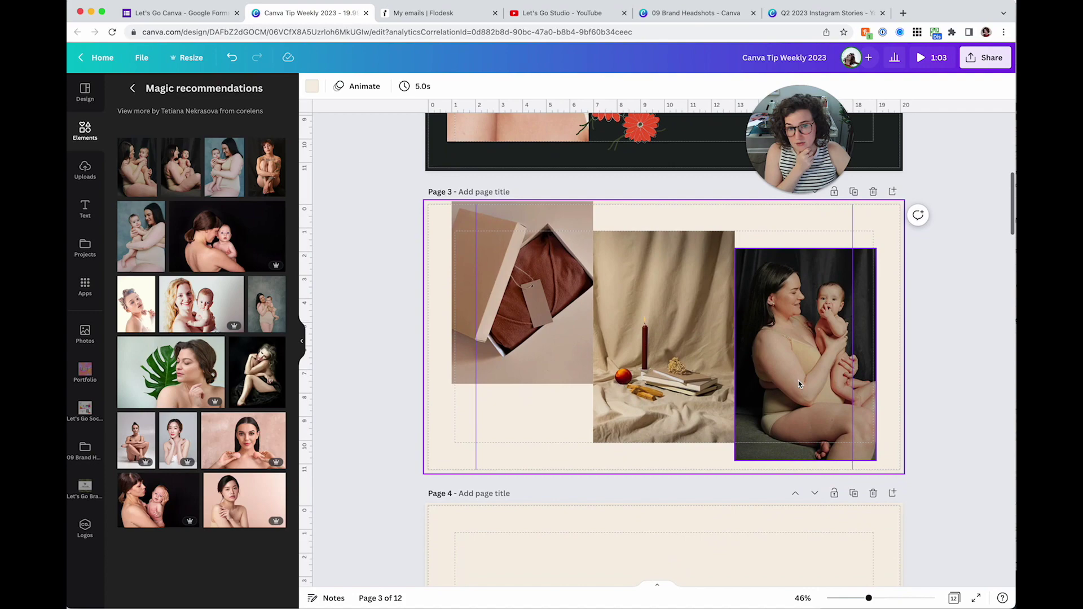
scroll(798, 383, down, 20)
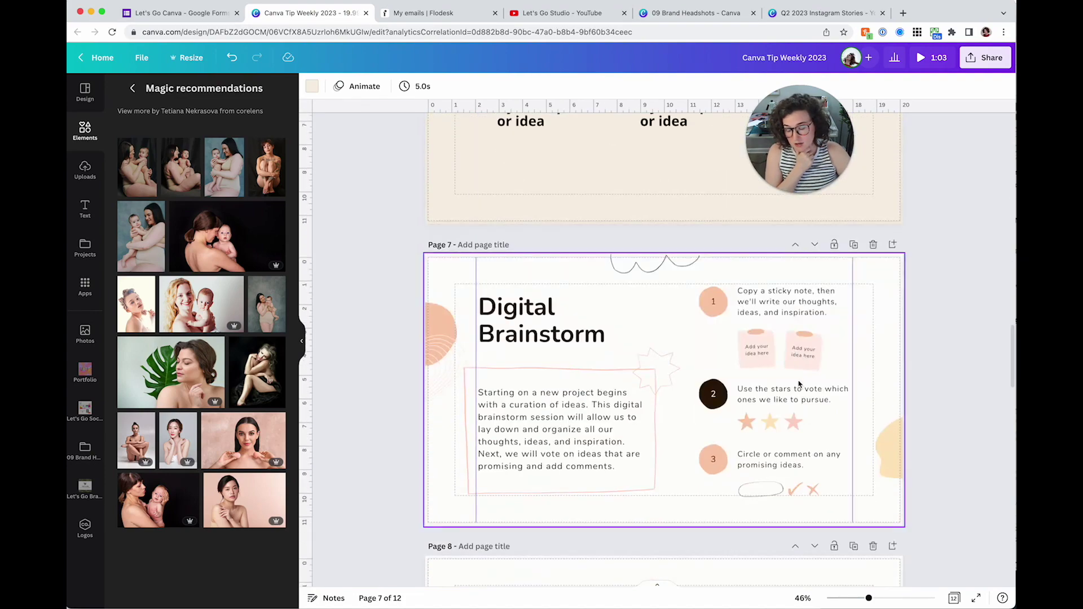
scroll(727, 351, up, 12)
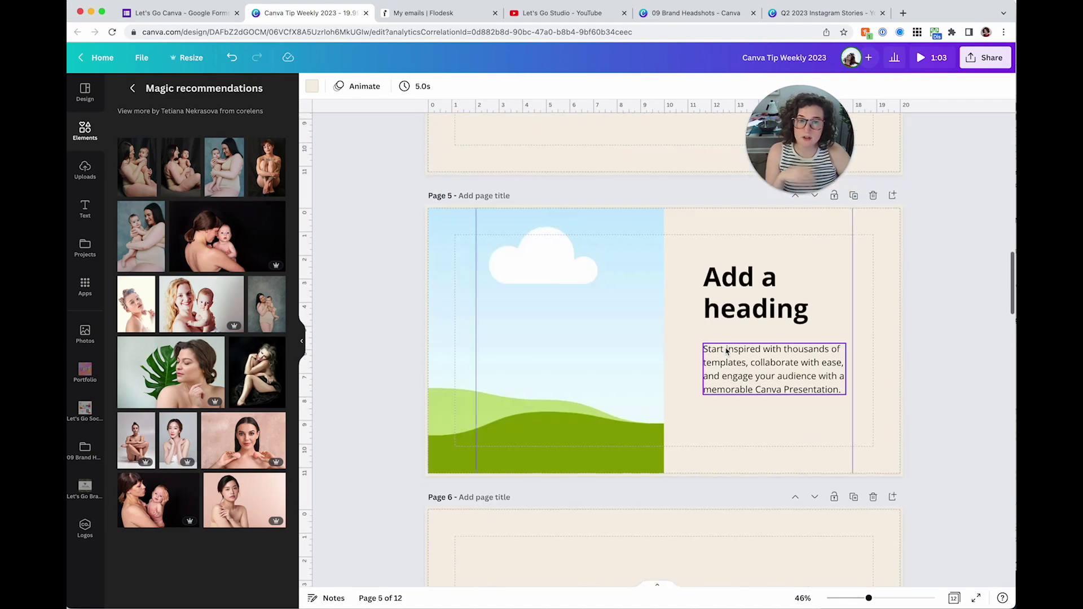
scroll(726, 351, up, 8)
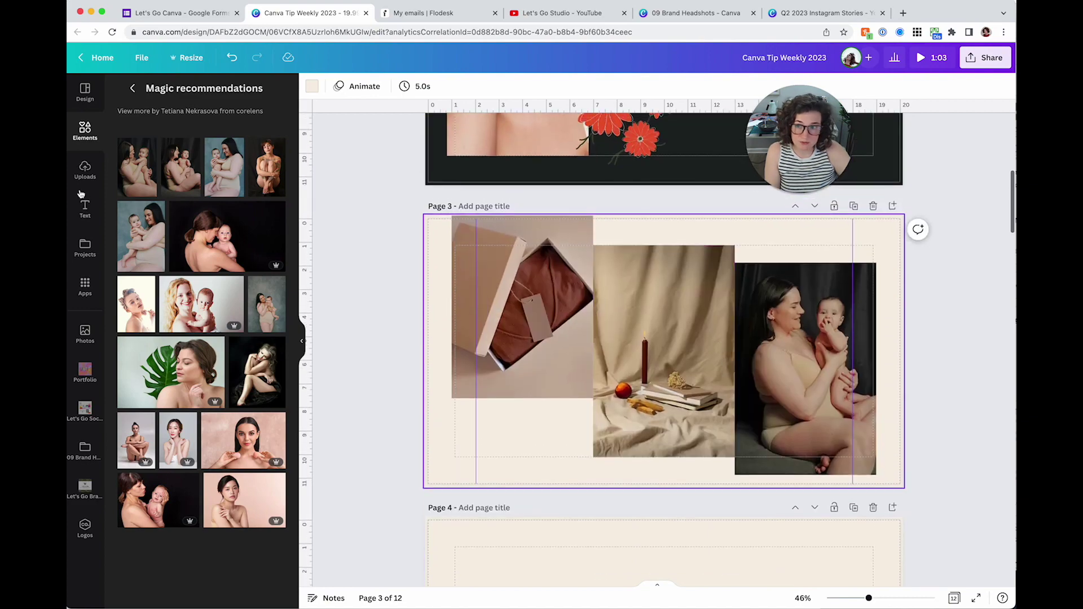
click(80, 365)
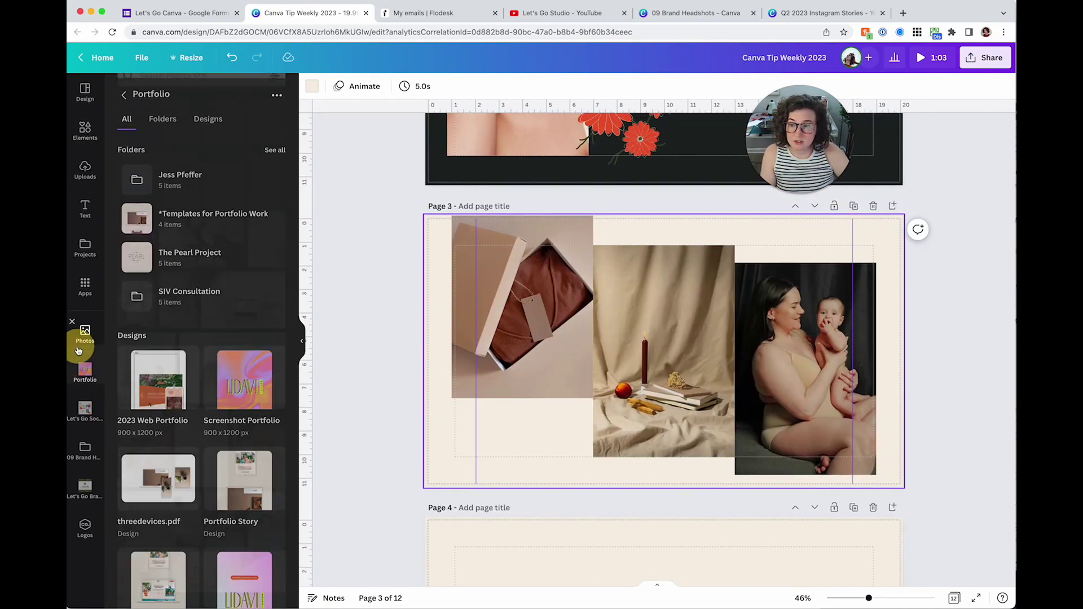
Add beach and face-paint photos to page 3, moving face-paint right and the bed photo left.
click(79, 350)
scroll(284, 338, down, 1)
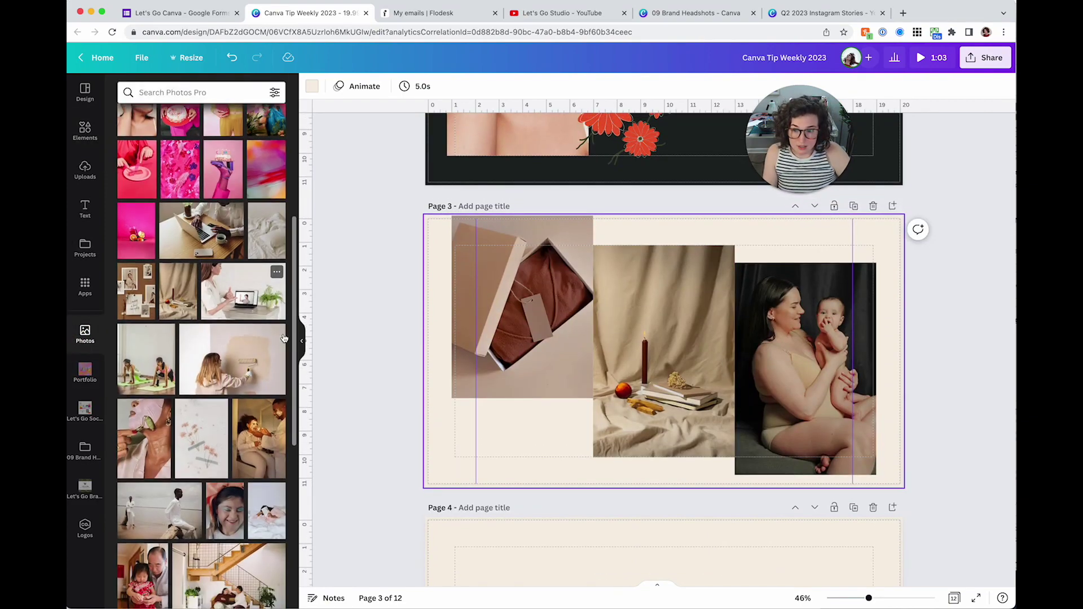
scroll(283, 338, down, 2)
scroll(281, 339, down, 3)
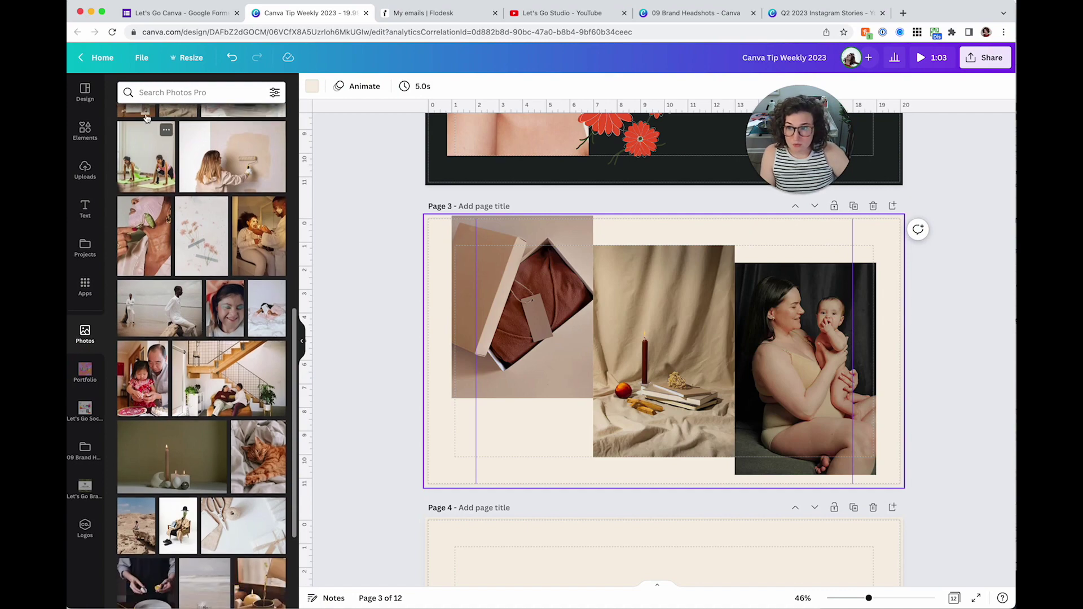
scroll(205, 348, down, 5)
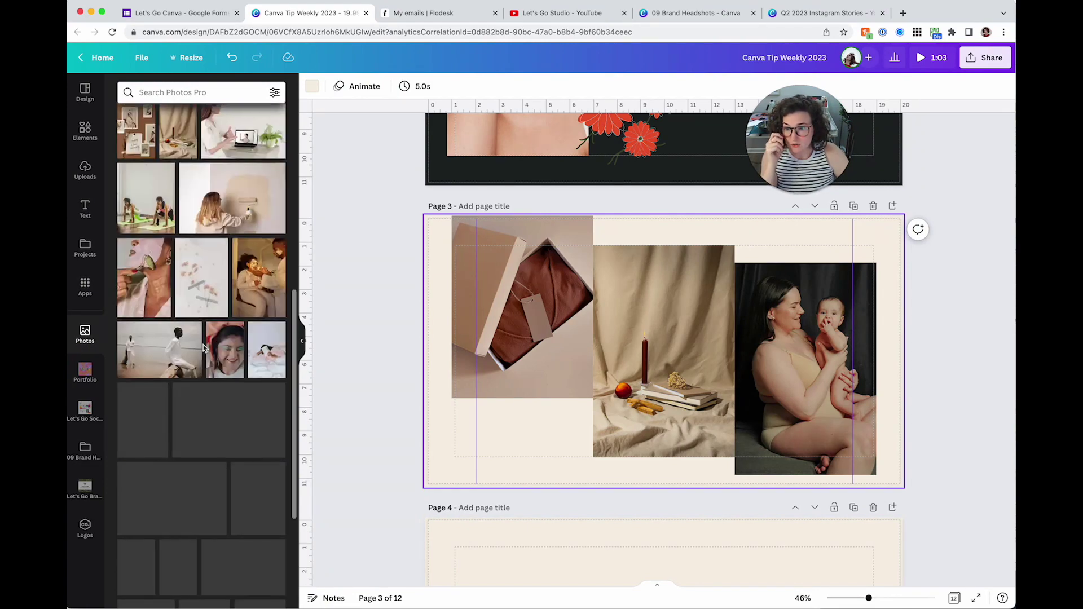
click(149, 353)
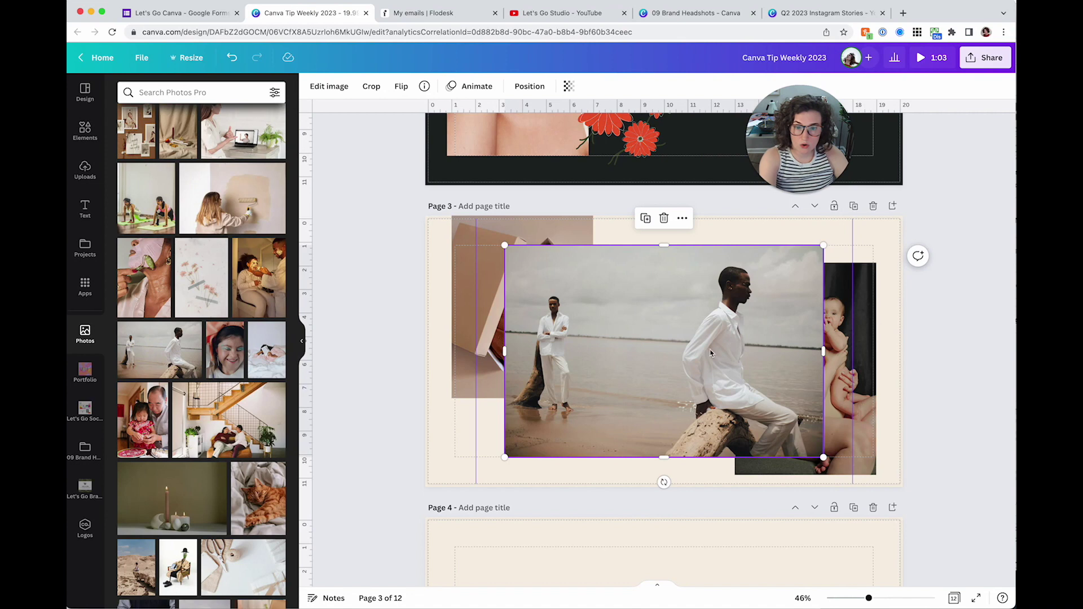
click(217, 365)
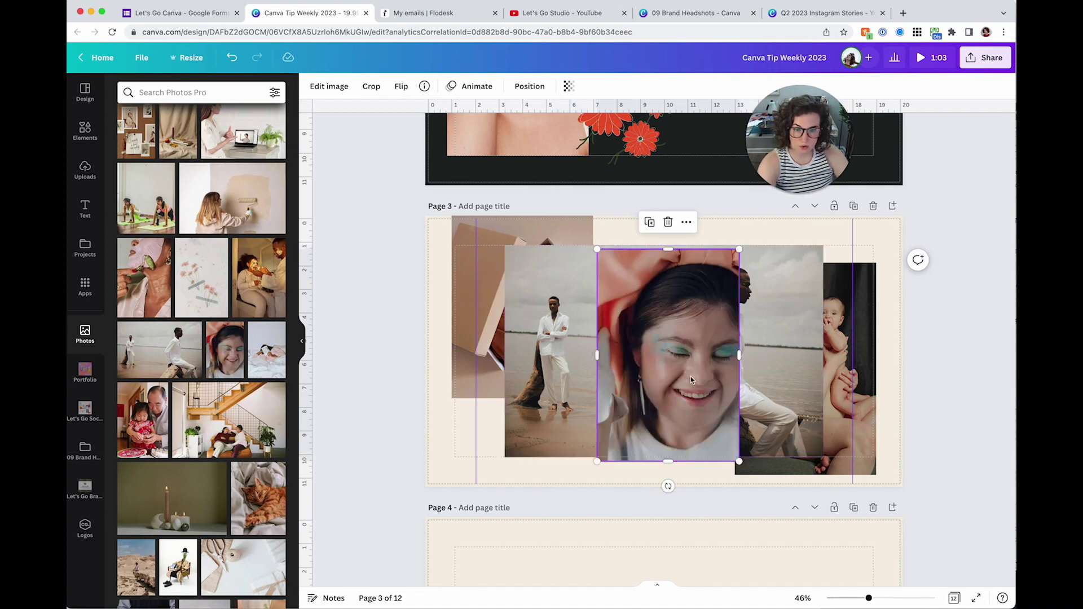
drag(691, 380, 844, 332)
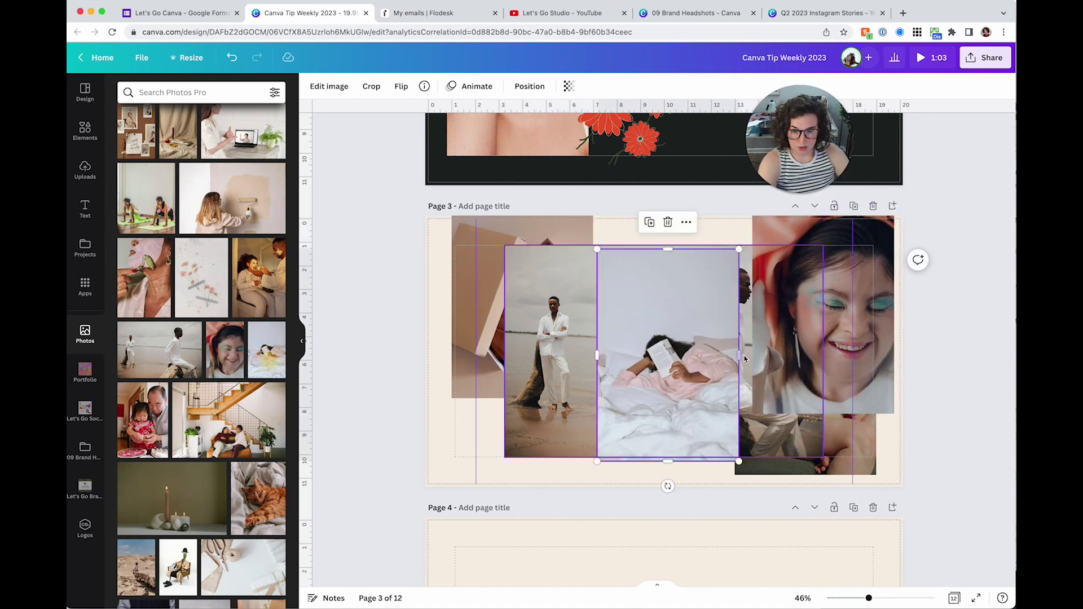
drag(693, 371, 522, 366)
Add the pouring, wine-glass and mother-and-daughter photos to page 3.
scroll(243, 375, down, 3)
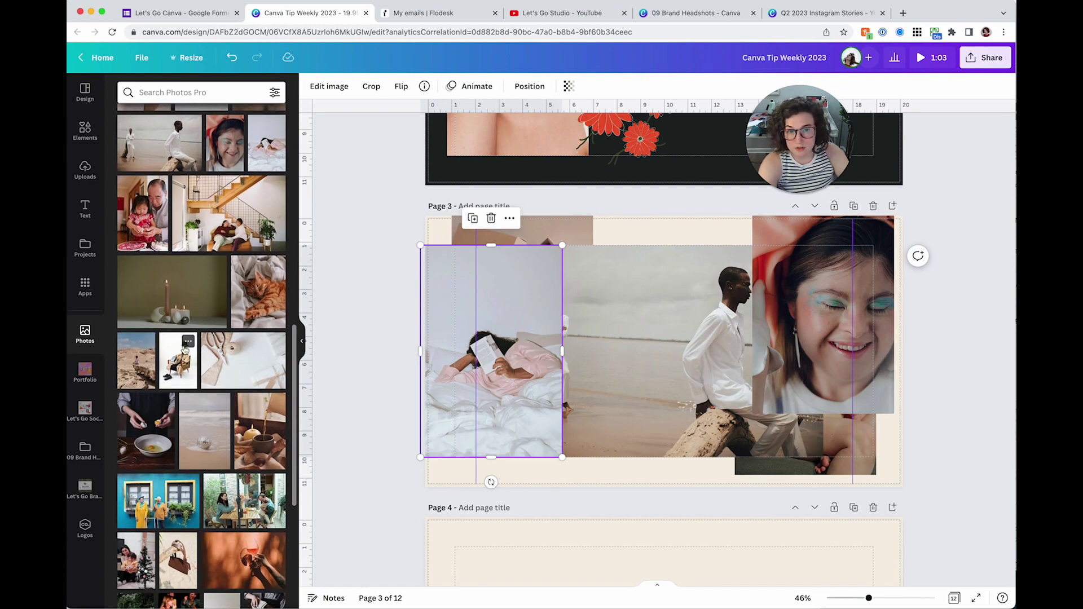
scroll(186, 345, down, 4)
scroll(185, 350, down, 2)
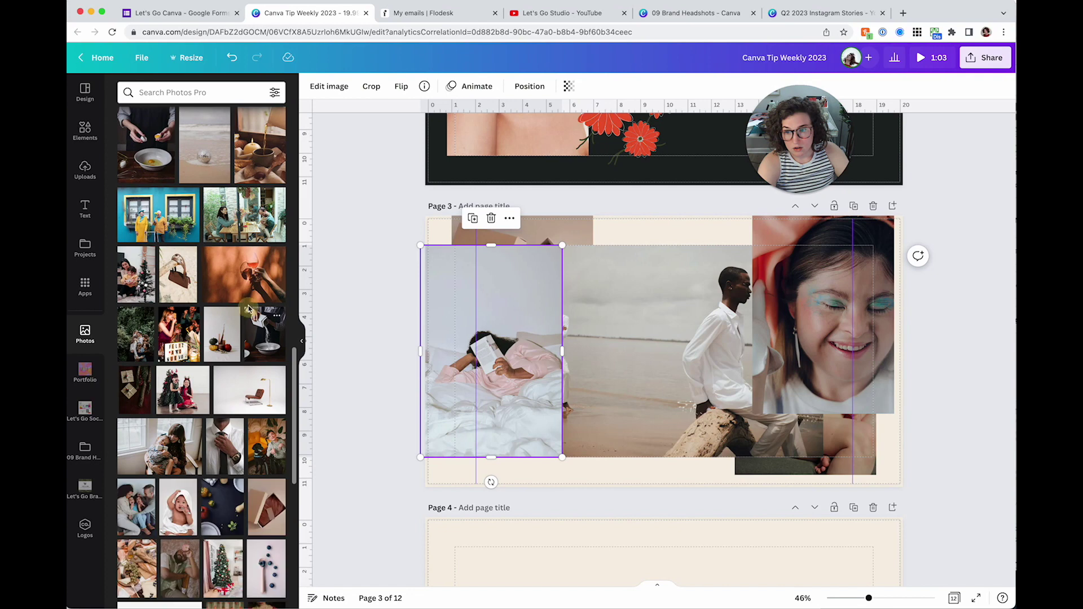
click(264, 333)
click(244, 275)
scroll(186, 406, down, 1)
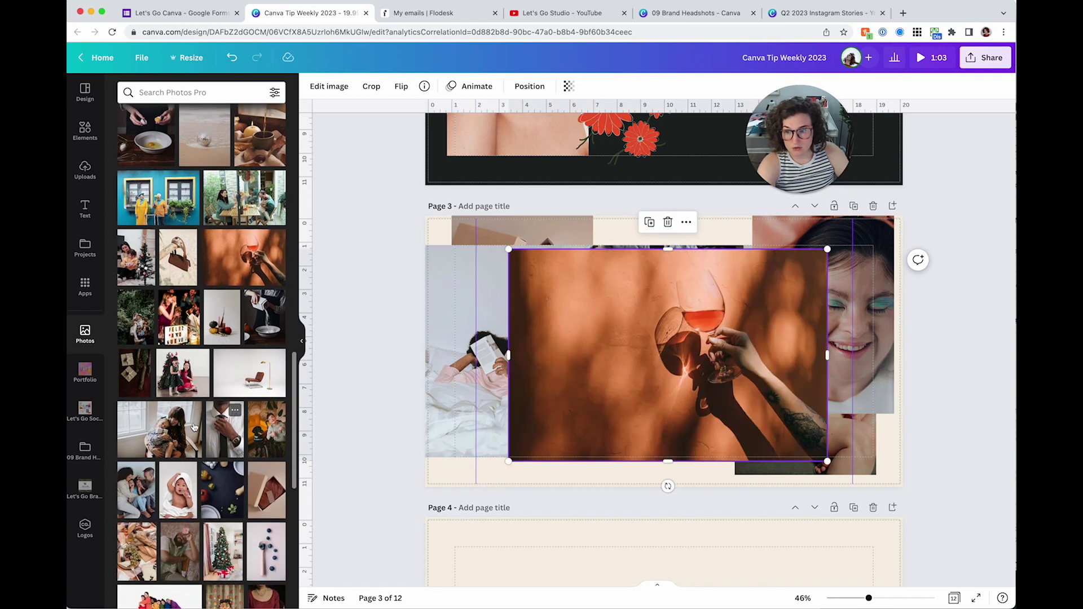
click(189, 414)
scroll(189, 414, down, 2)
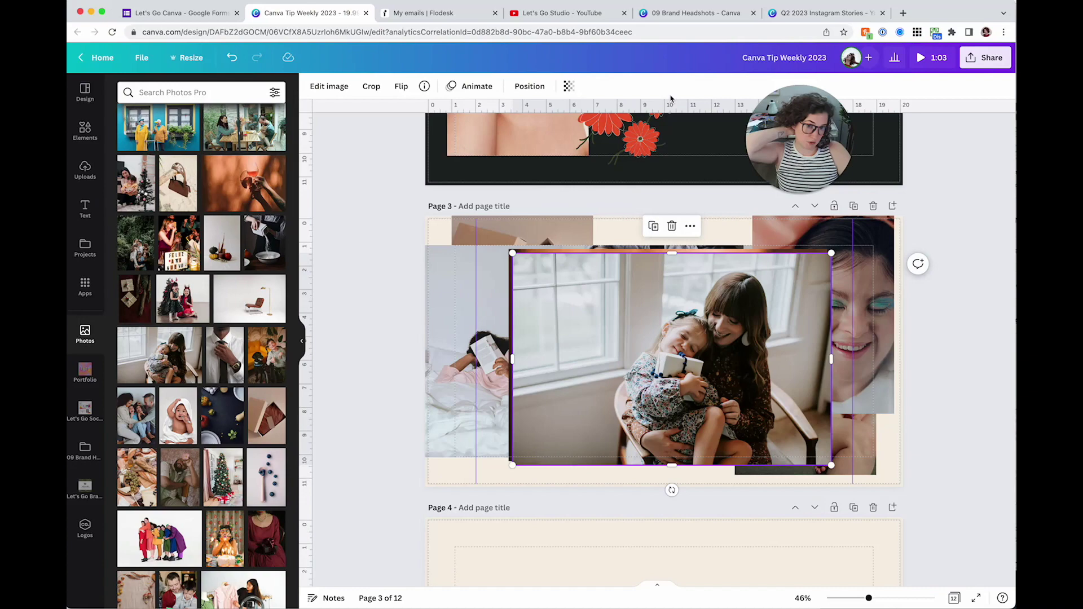
In Flodesk, review the email's 1,286 sent count and toggle between click rate and total clicks.
click(446, 14)
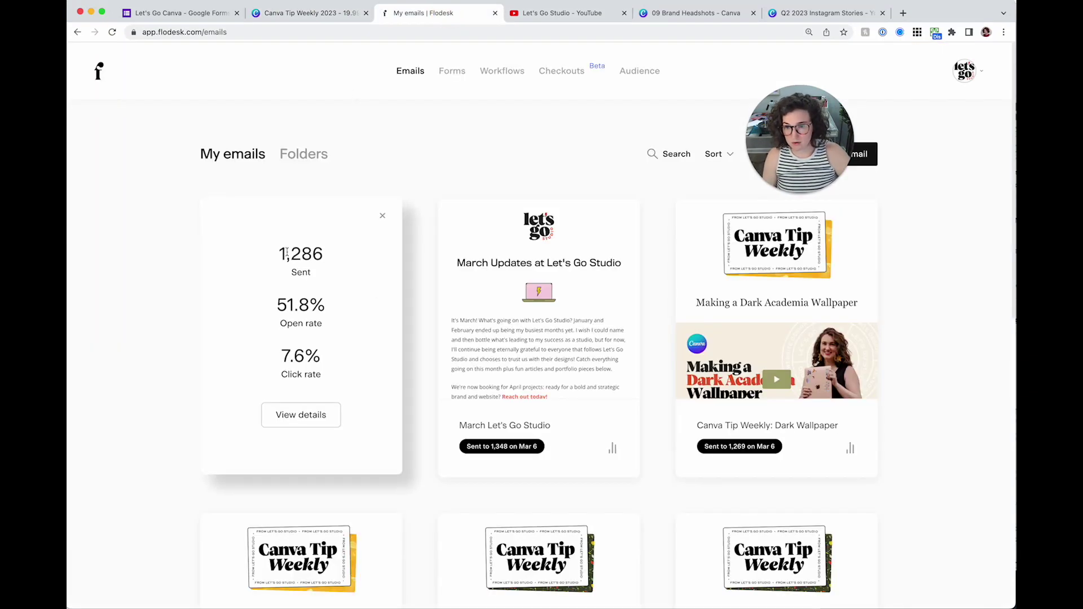
double_click(314, 252)
click(323, 254)
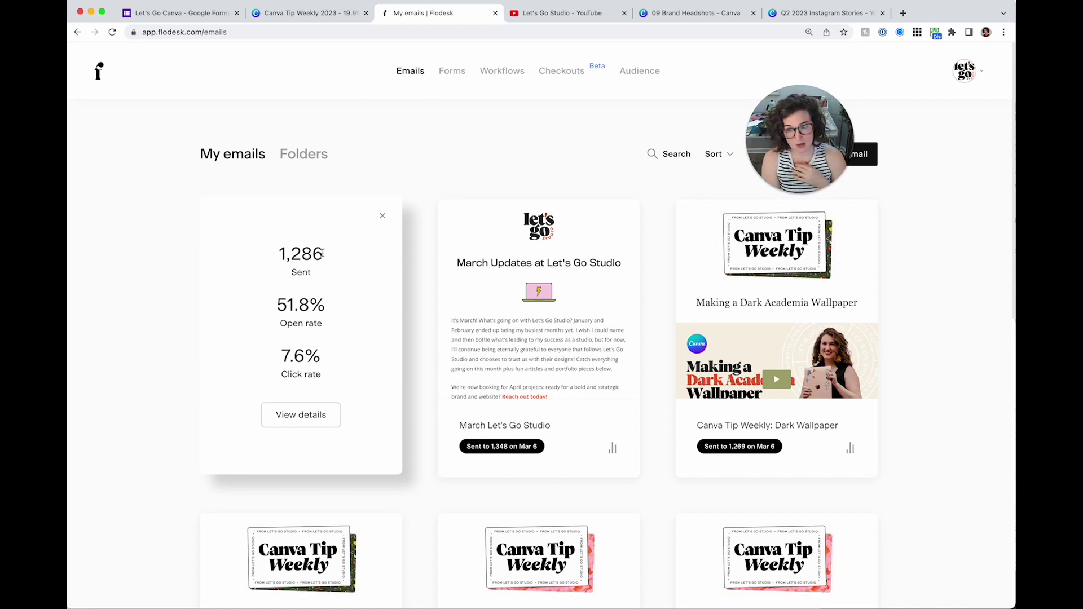
click(433, 159)
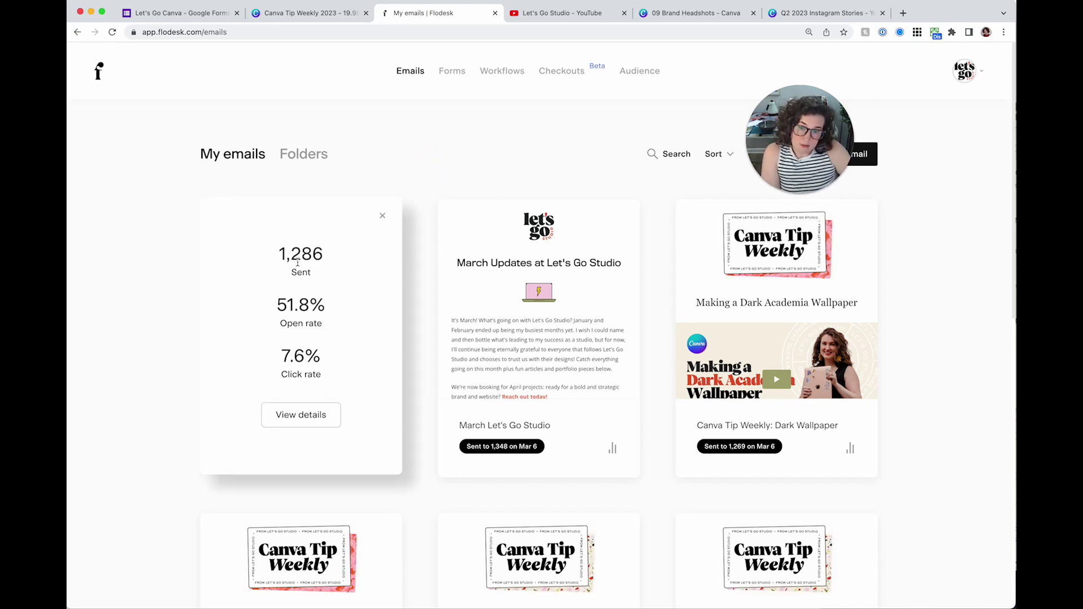
mouse_move(300, 299)
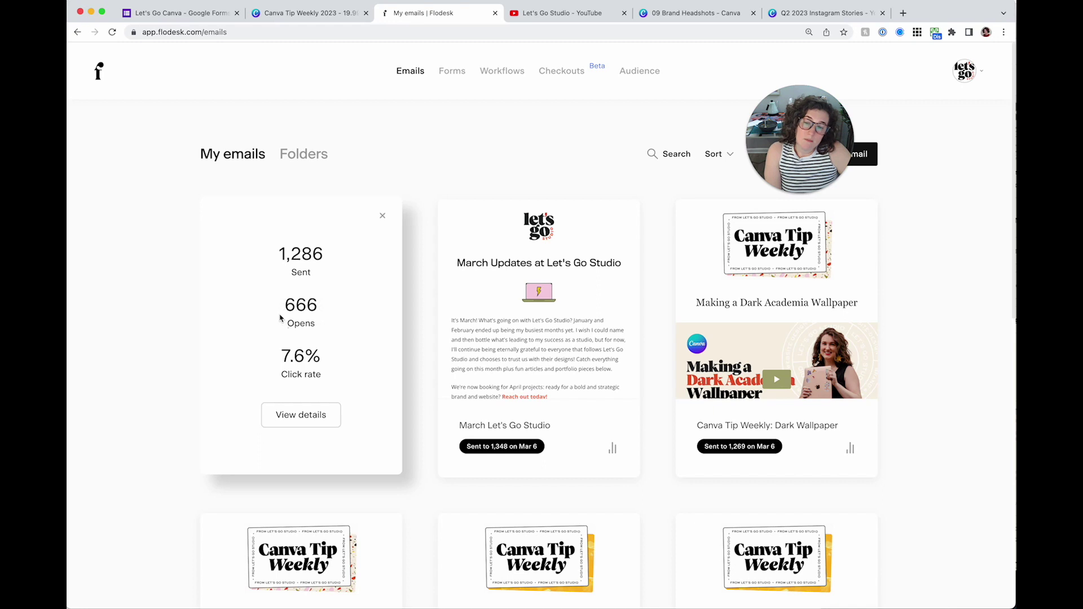
click(312, 321)
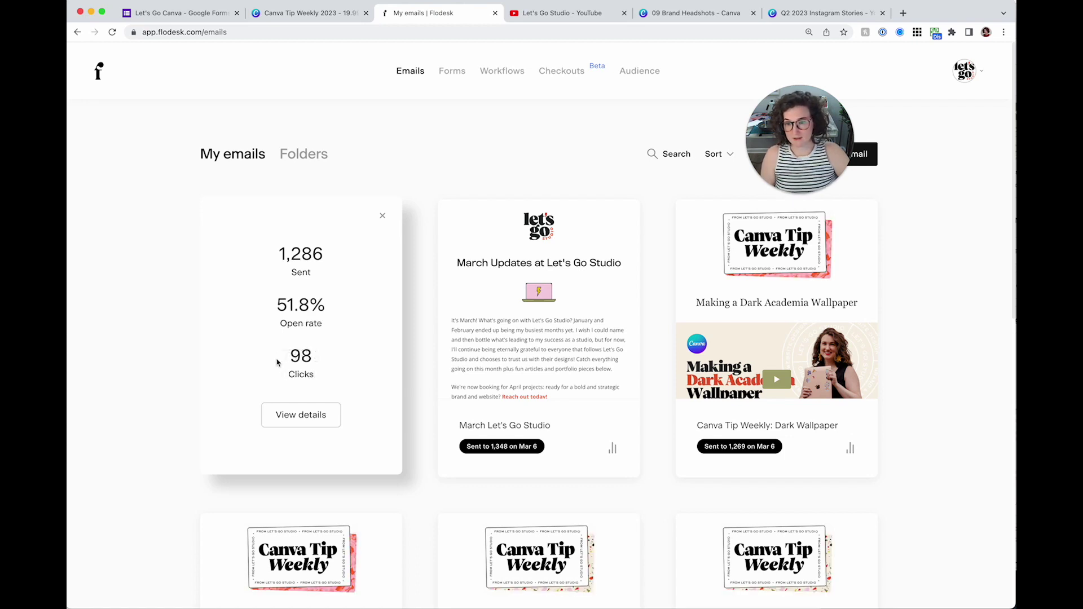
click(366, 373)
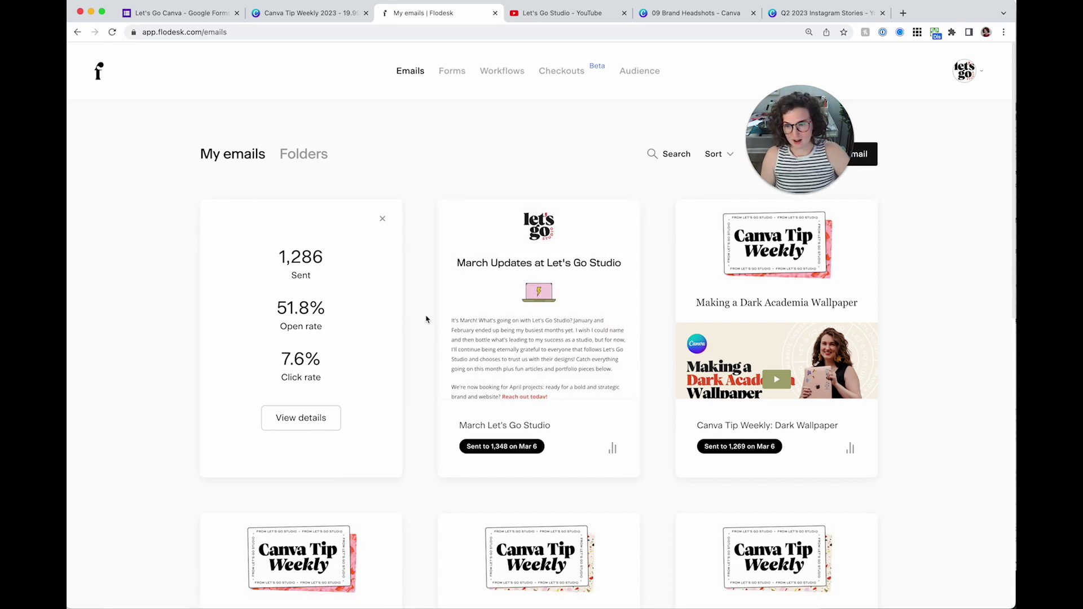
click(317, 367)
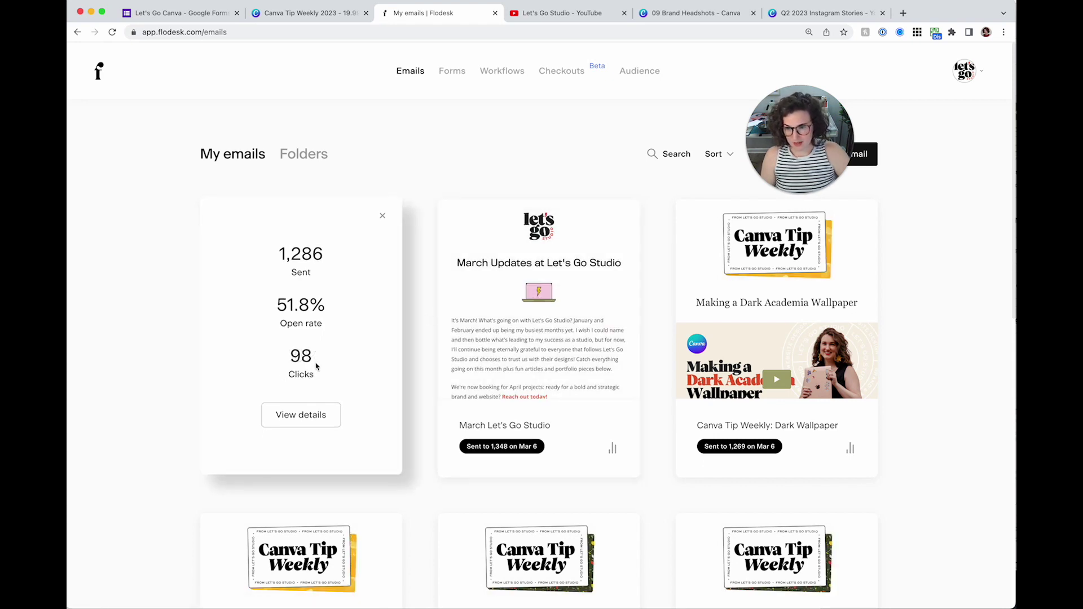
click(297, 361)
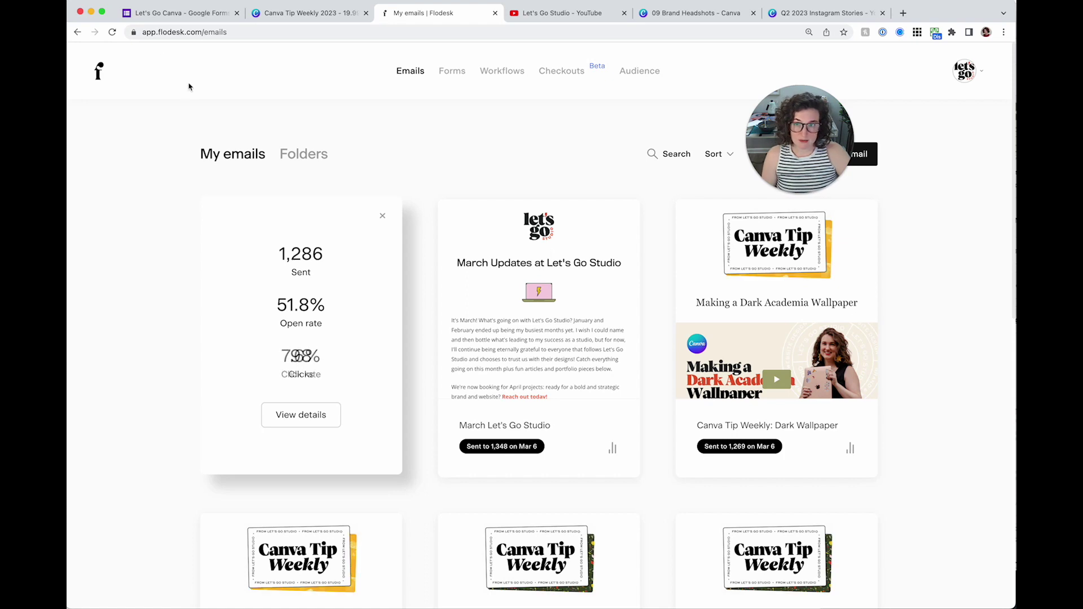
View the Let's Go Canva form's 66-response summary.
click(157, 17)
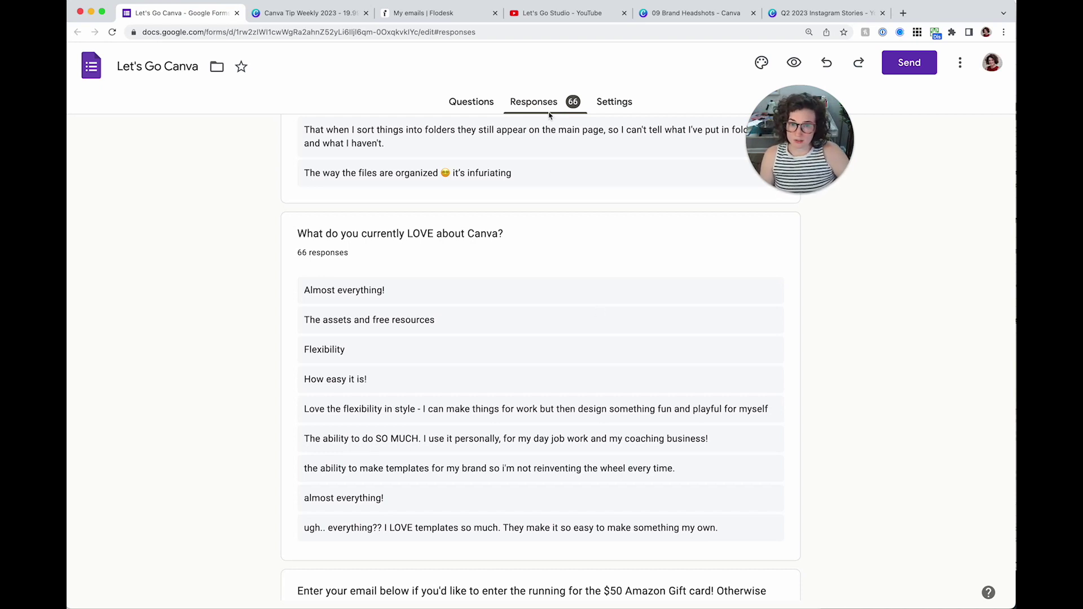
scroll(595, 246, up, 20)
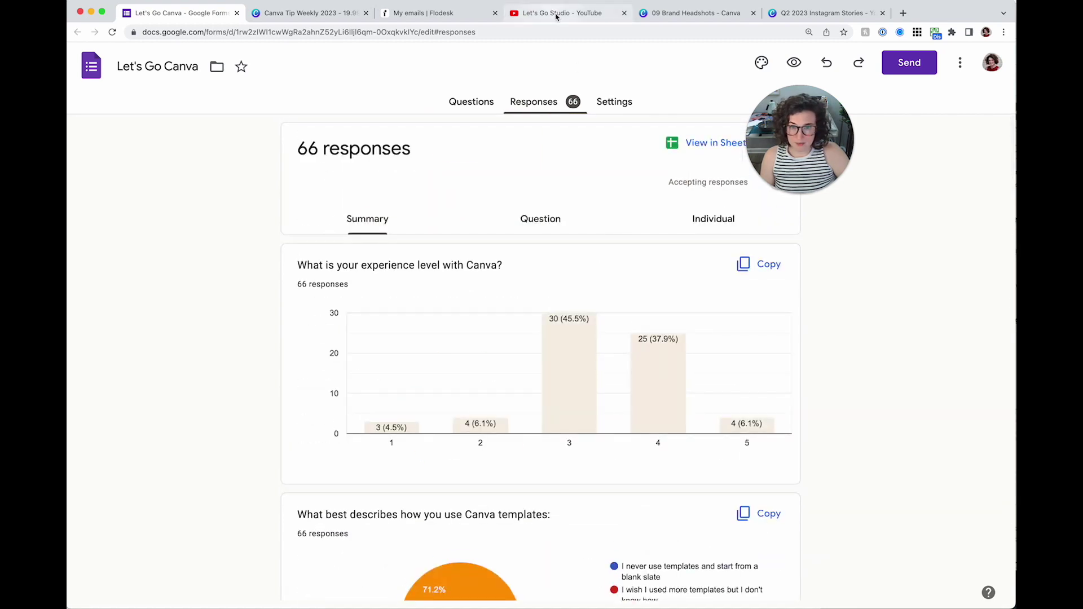
click(558, 12)
Scroll through Let's Go Studio's recent Canva tutorial videos and back up to the channel banner.
scroll(534, 276, down, 5)
mouse_move(764, 295)
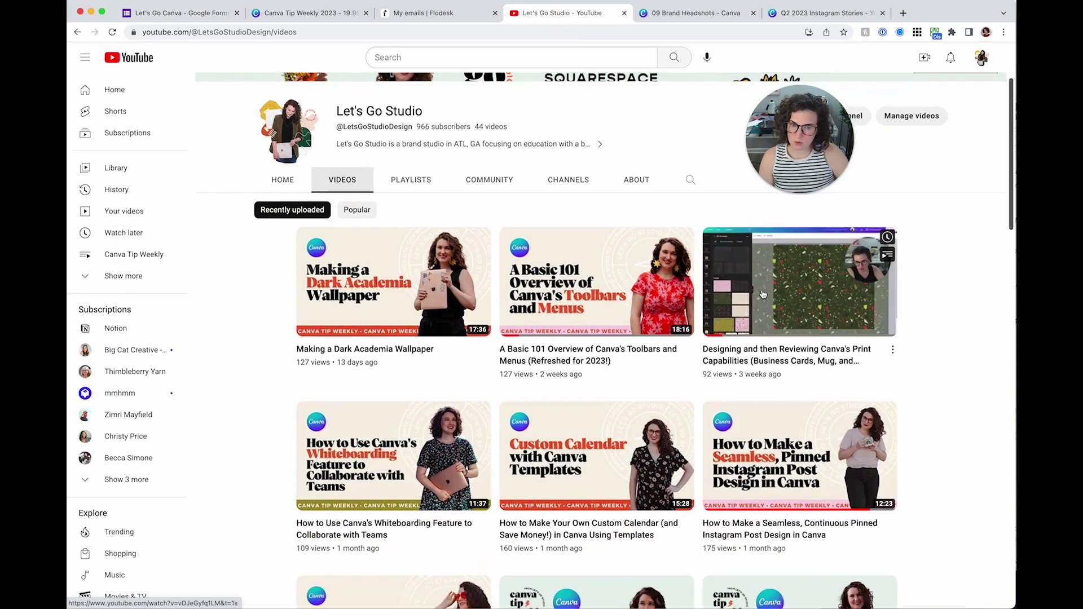
scroll(423, 350, down, 1)
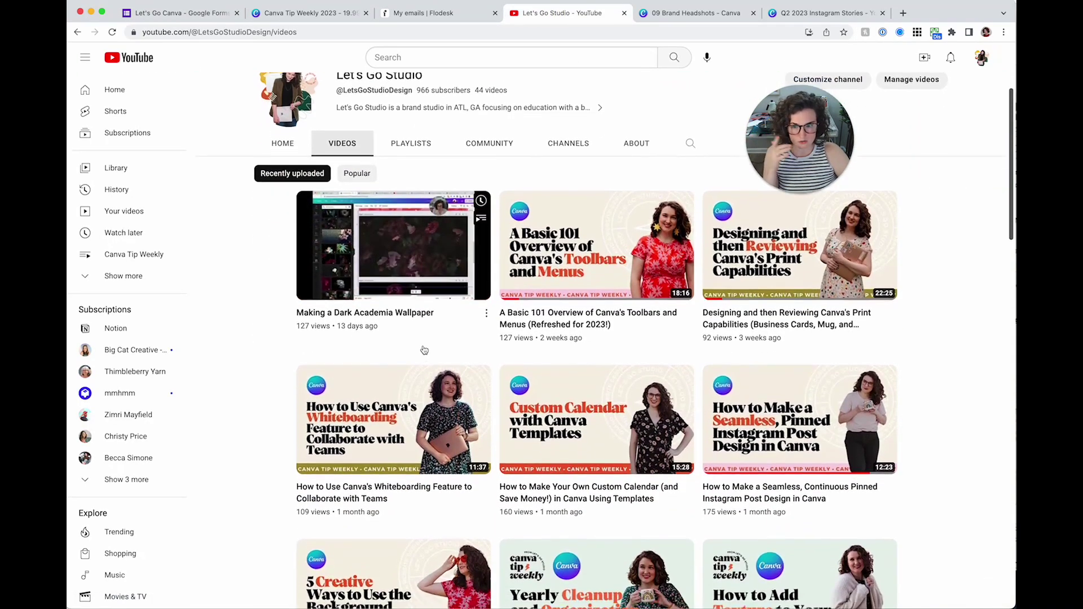
mouse_move(442, 398)
scroll(441, 399, down, 5)
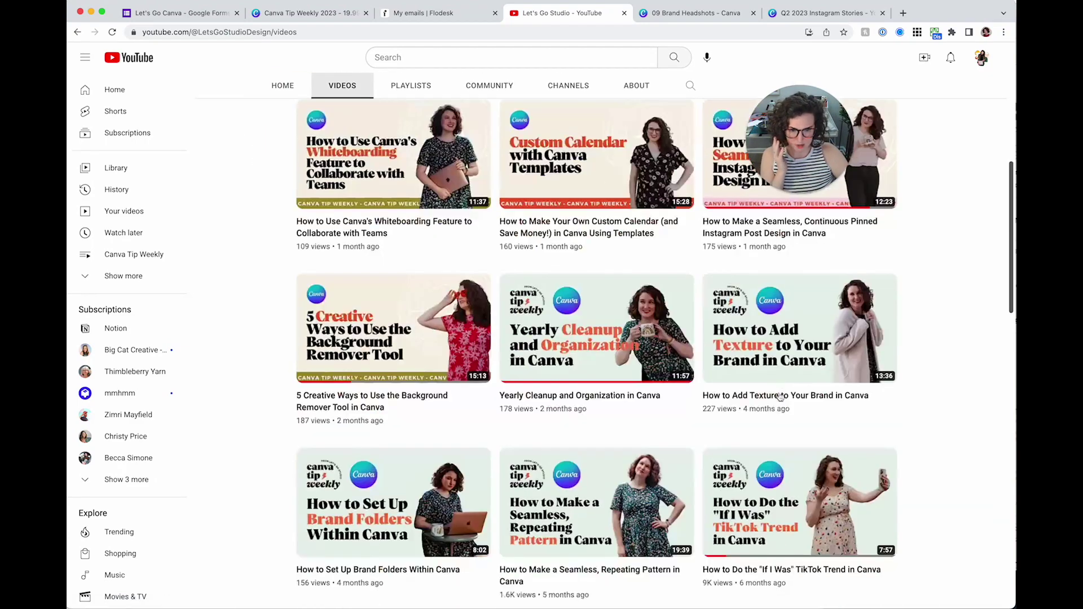
mouse_move(779, 393)
scroll(393, 407, down, 4)
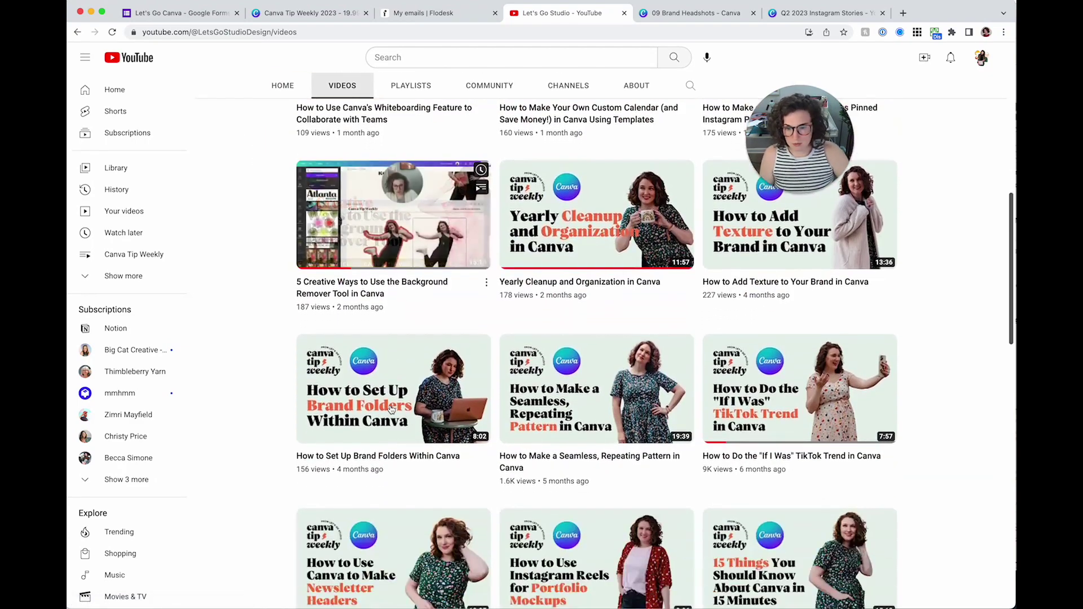
mouse_move(609, 484)
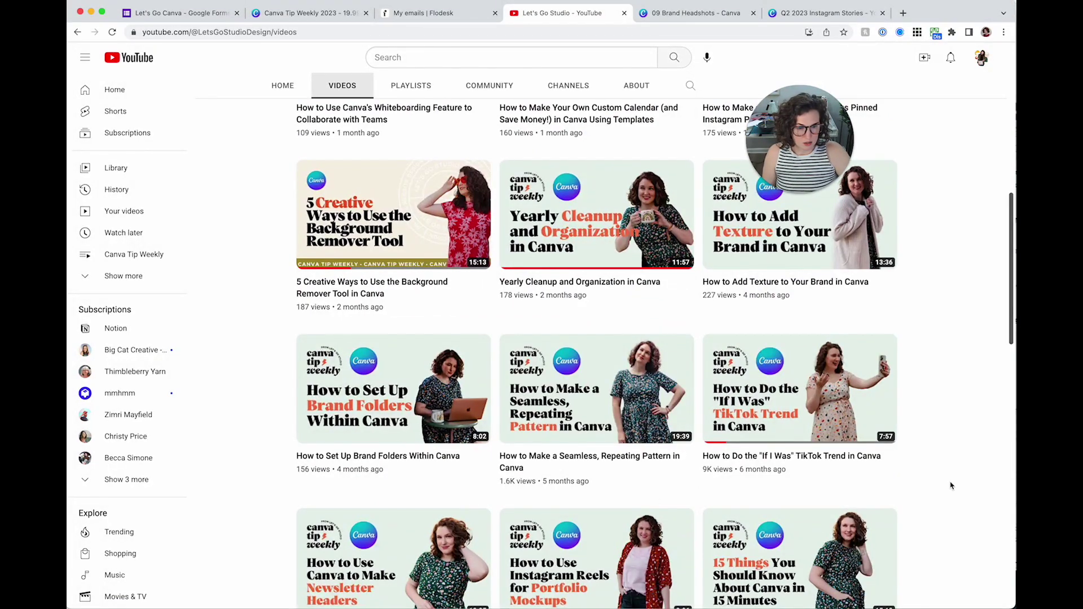
scroll(930, 462, down, 3)
mouse_move(720, 376)
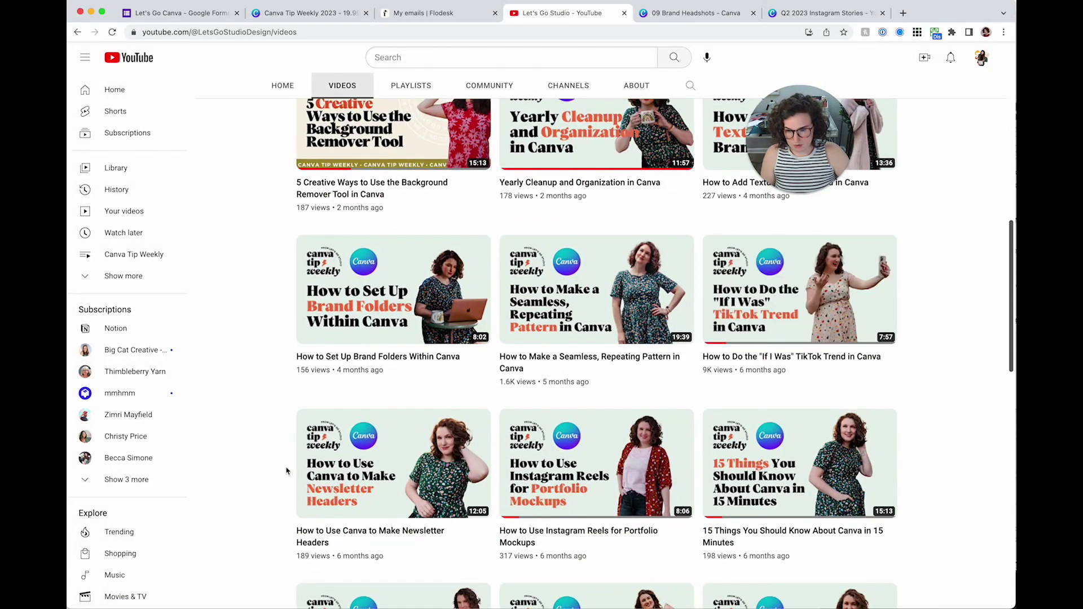
scroll(249, 455, down, 5)
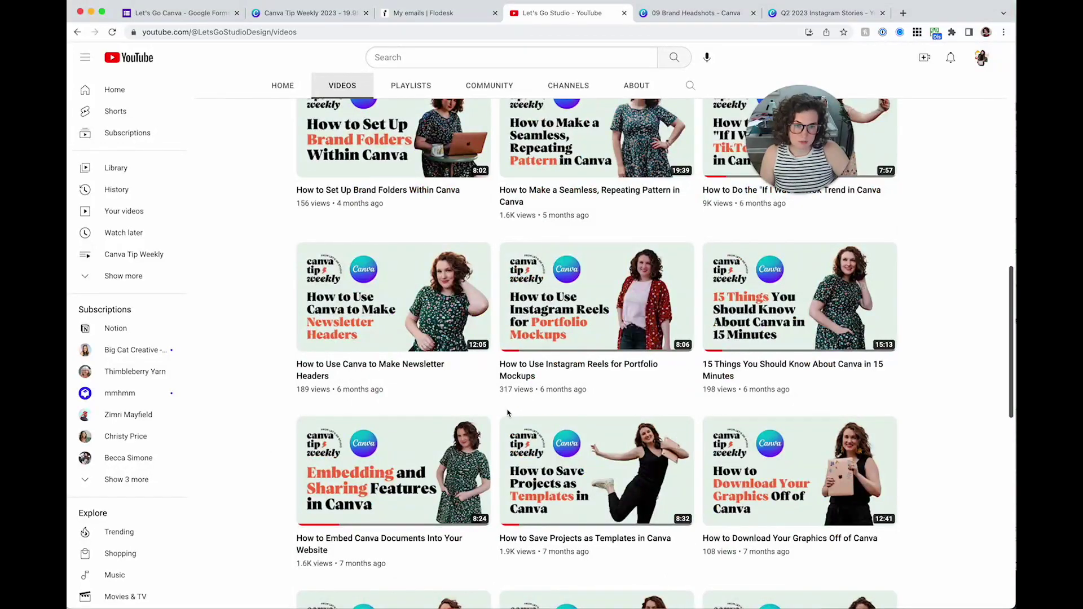
scroll(525, 417, up, 14)
scroll(952, 324, down, 3)
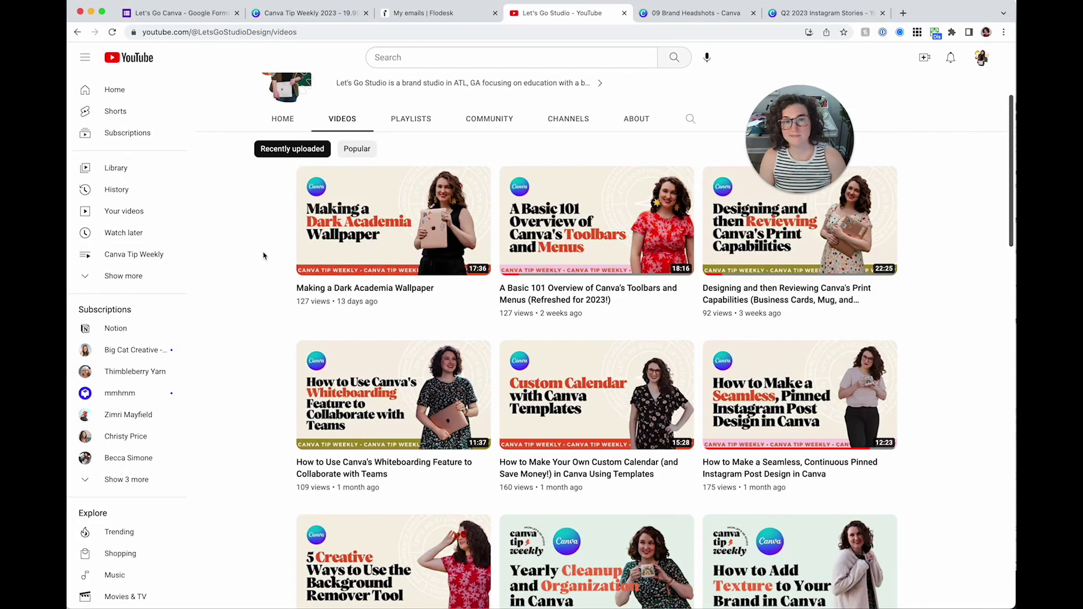
scroll(263, 256, up, 4)
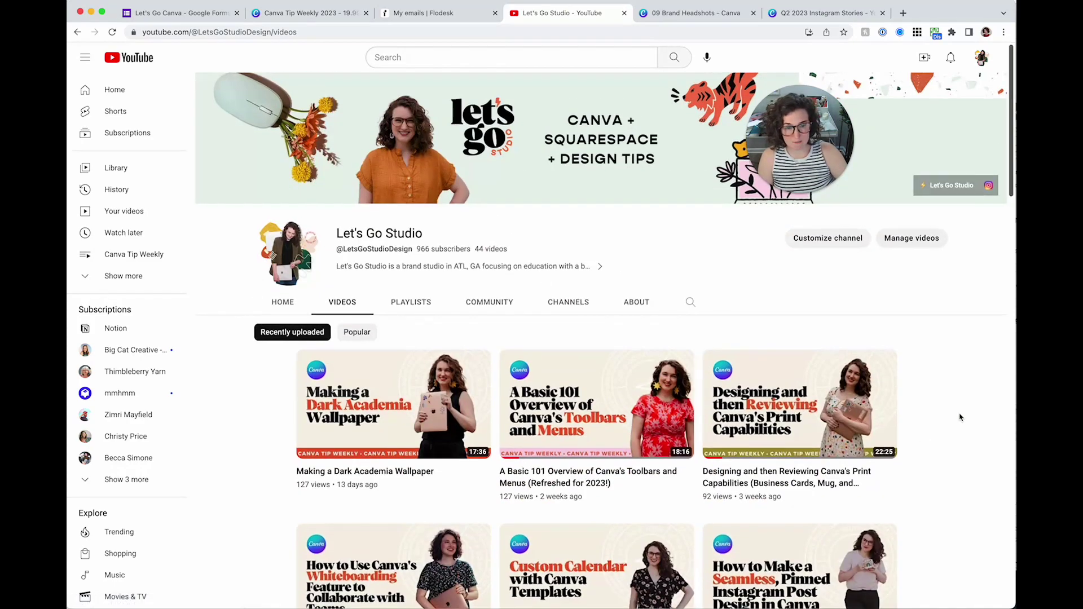
scroll(961, 417, down, 3)
scroll(961, 417, down, 2)
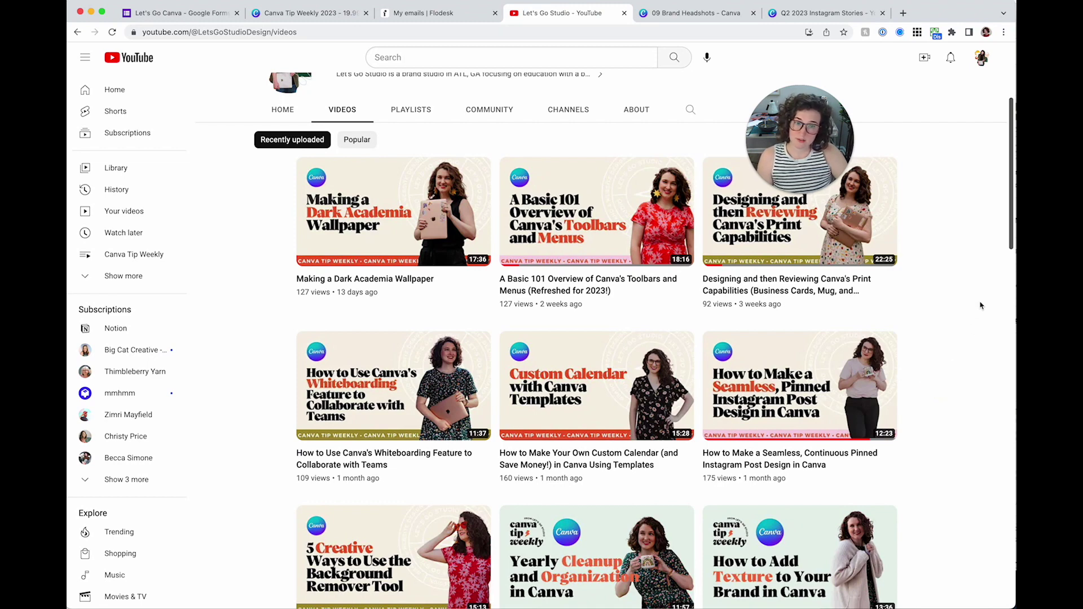
scroll(980, 305, up, 2)
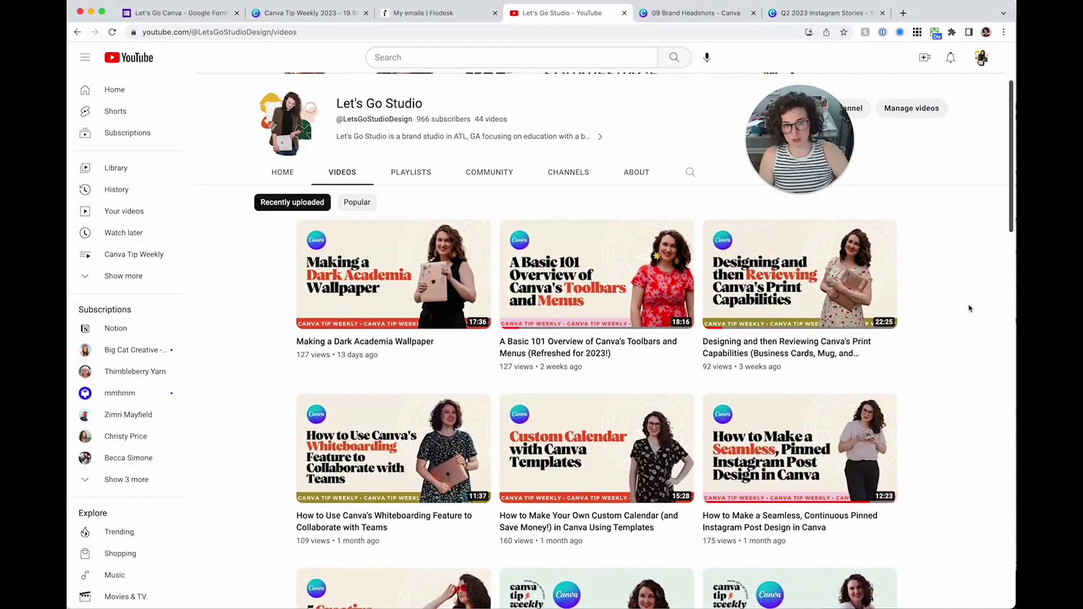
scroll(969, 308, up, 4)
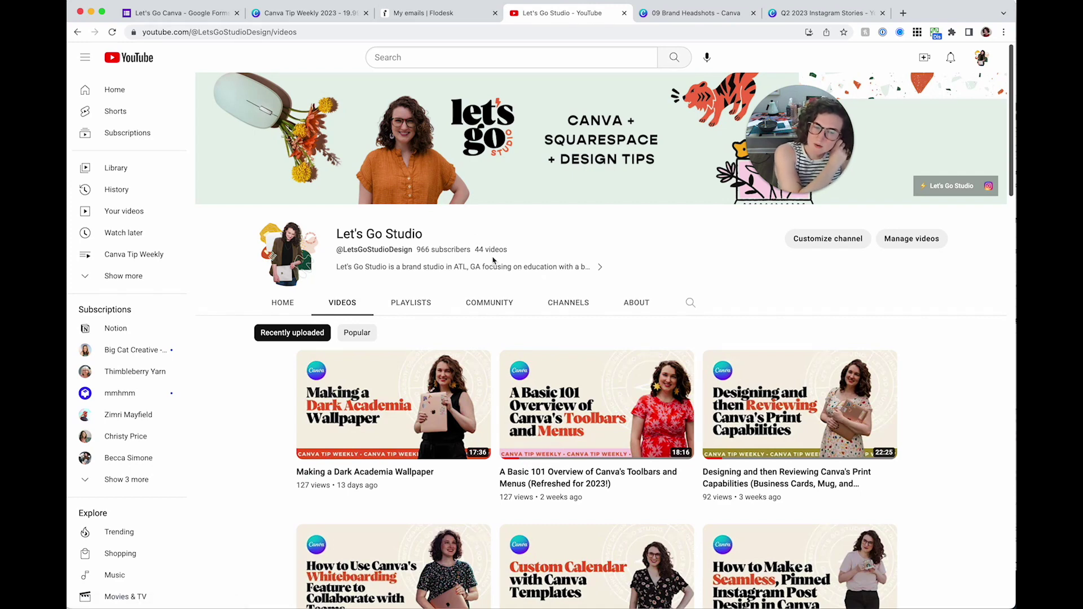
click(187, 12)
Return to the Canva deck, deselect the page 3 photo, and switch to the 09 Brand Headshots tab.
click(274, 12)
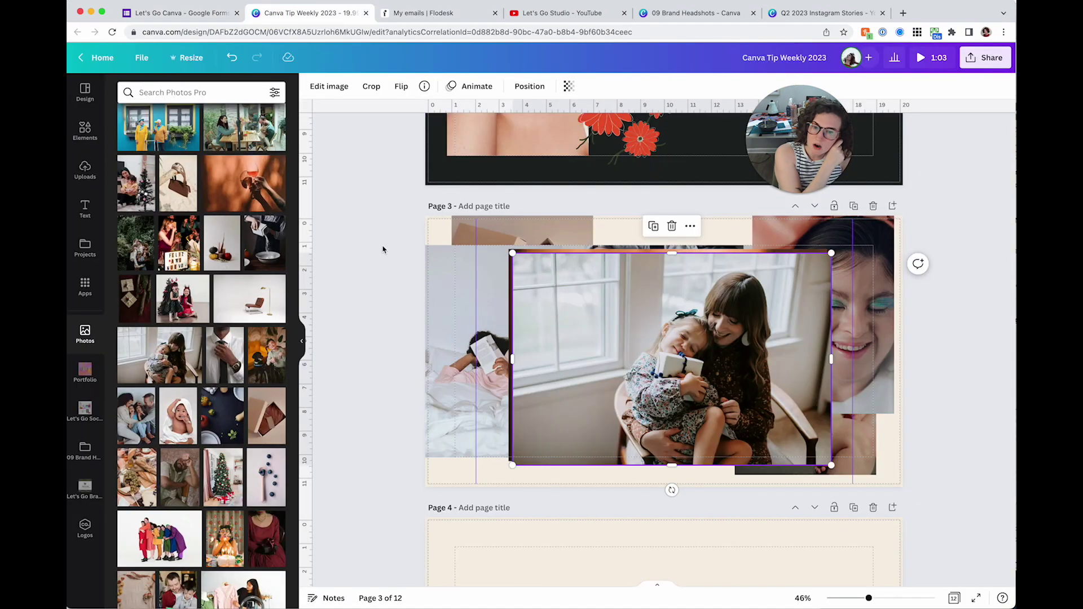
click(382, 247)
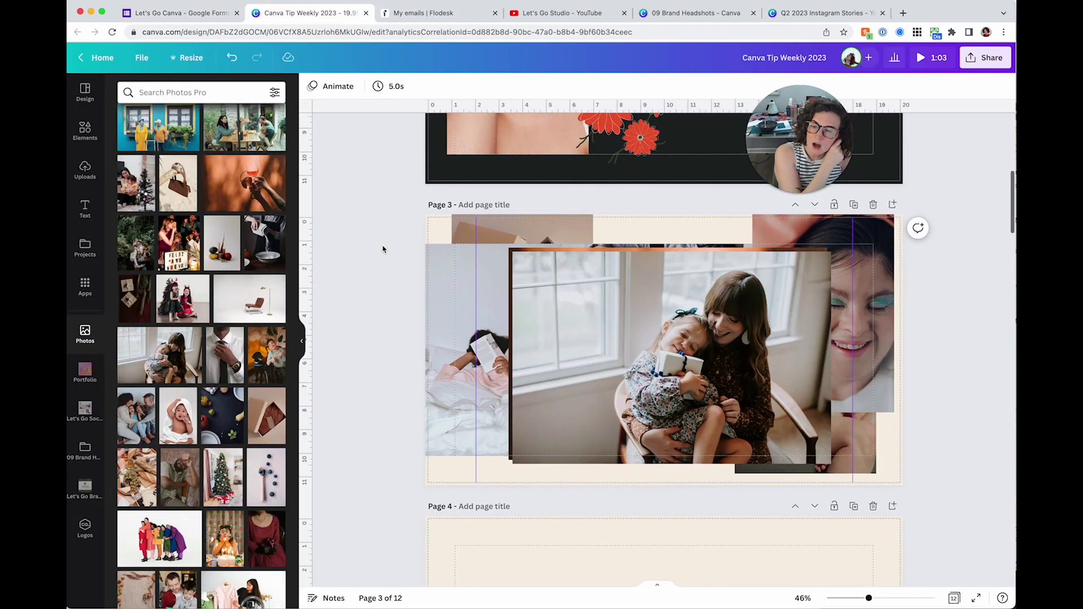
click(671, 16)
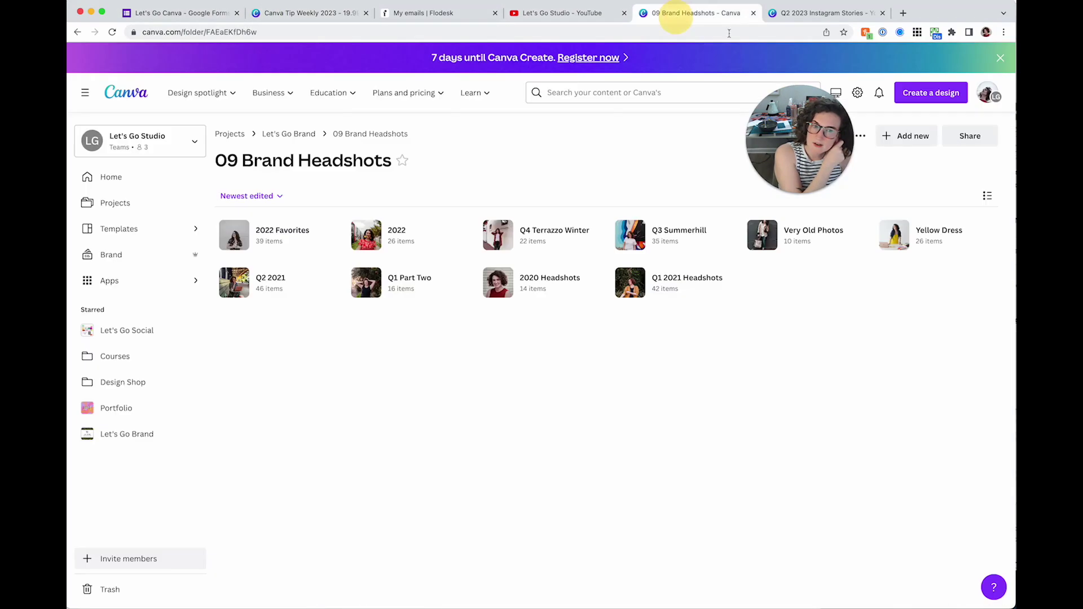
Browse the Discover apps page, from Text to Image down through Productivity and Photo editing apps.
click(113, 177)
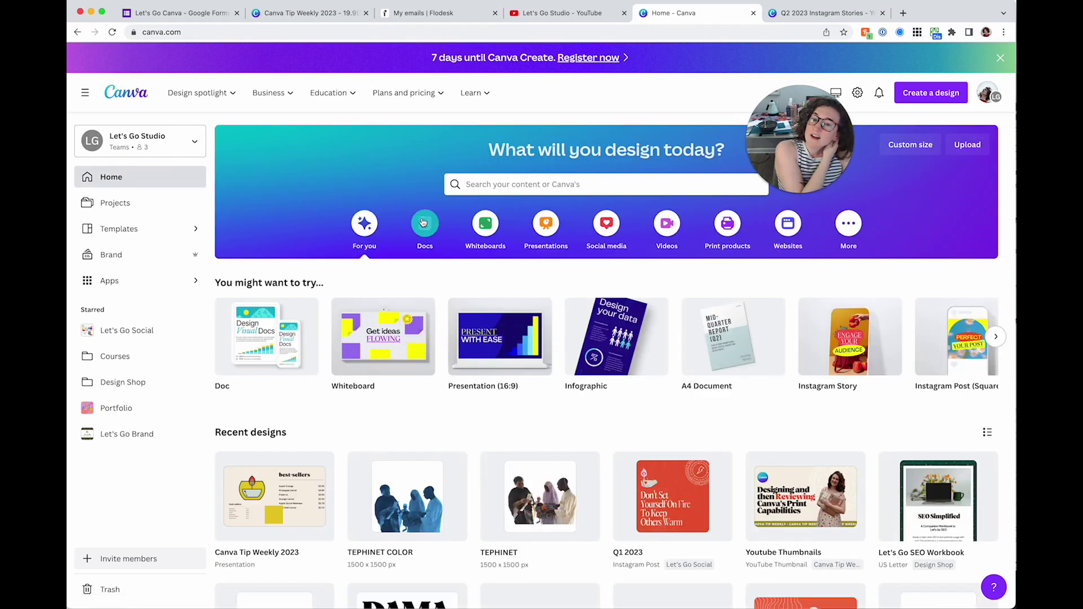
click(152, 280)
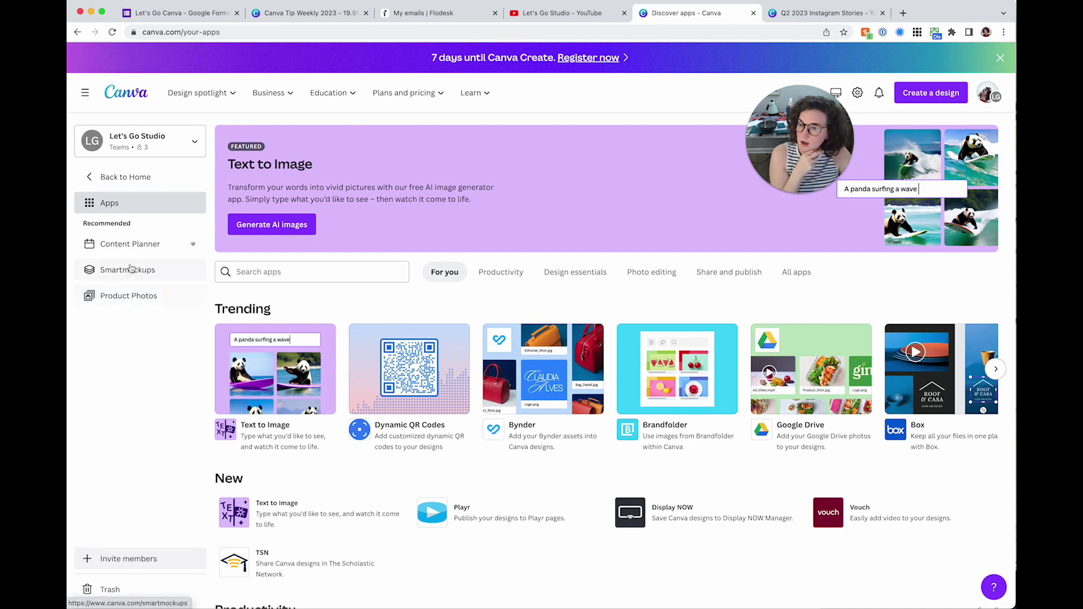
scroll(337, 418, down, 1)
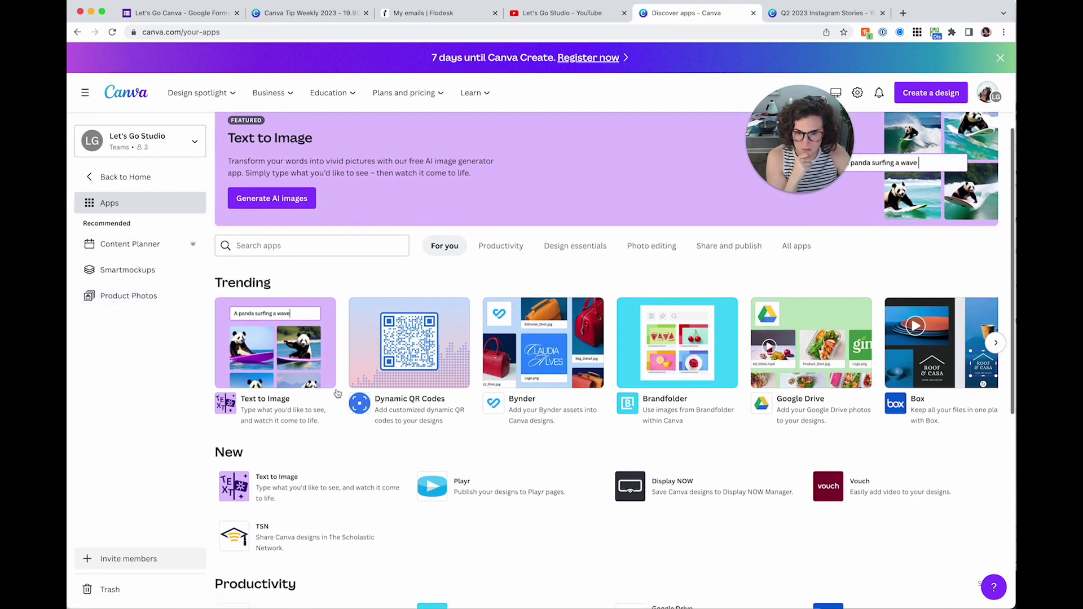
scroll(338, 361, down, 1)
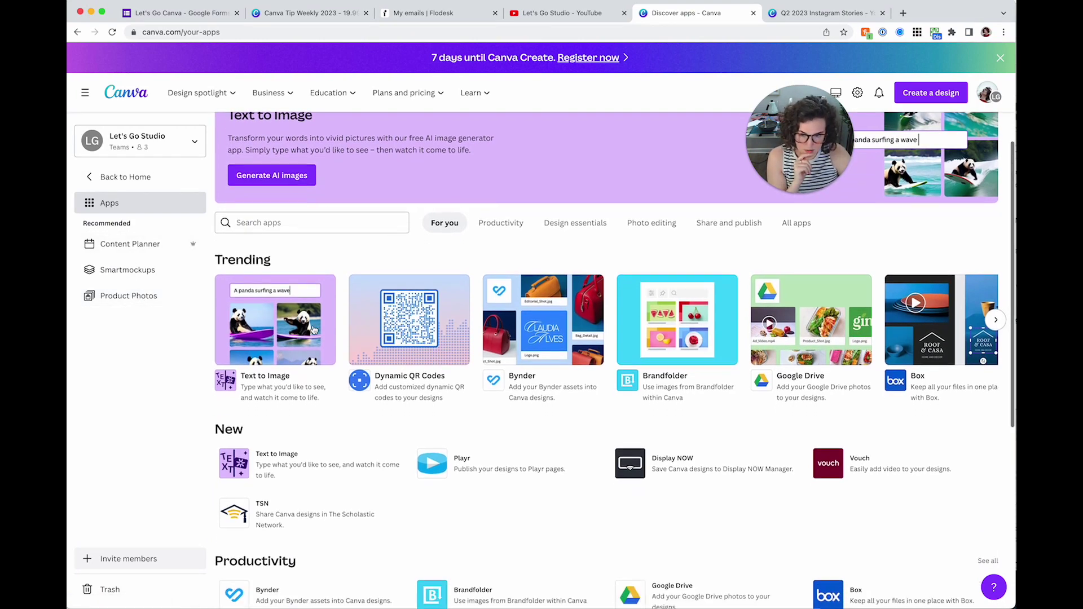
scroll(316, 350, down, 2)
scroll(325, 389, down, 3)
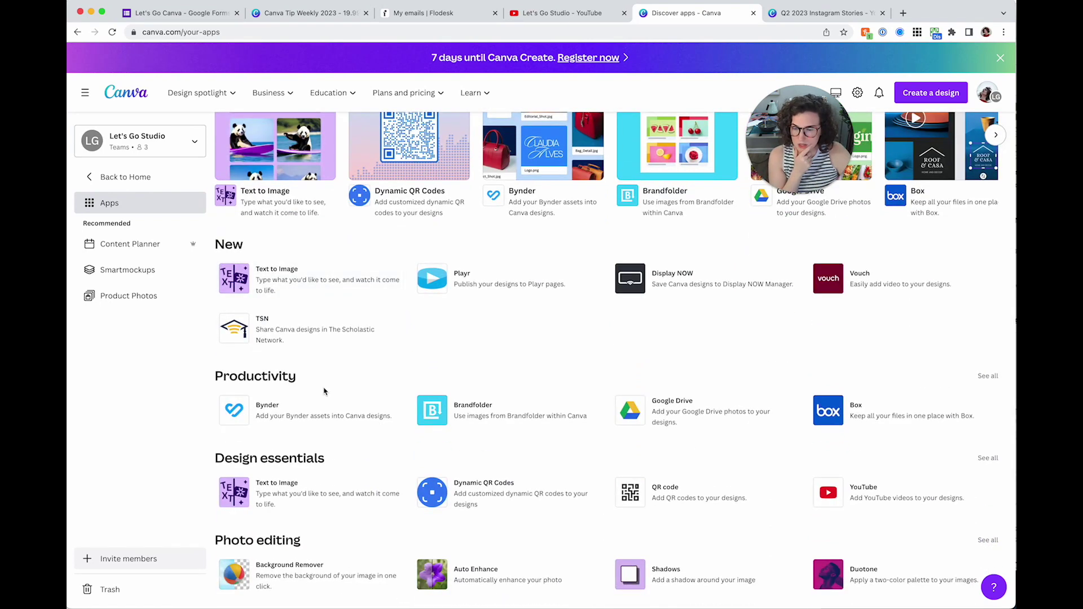
scroll(325, 391, down, 2)
scroll(324, 391, down, 3)
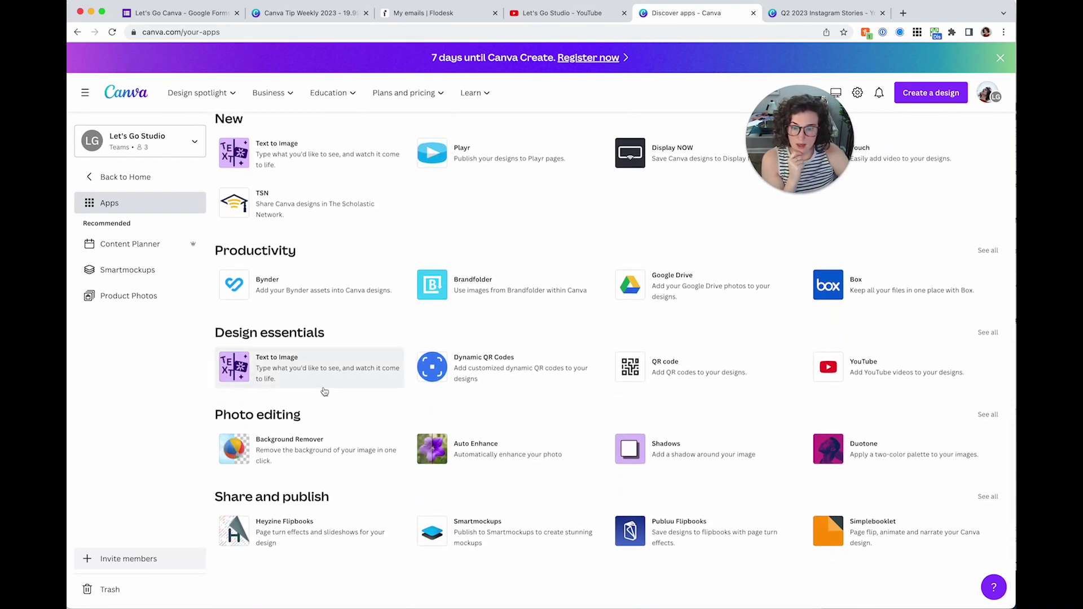
scroll(325, 391, up, 6)
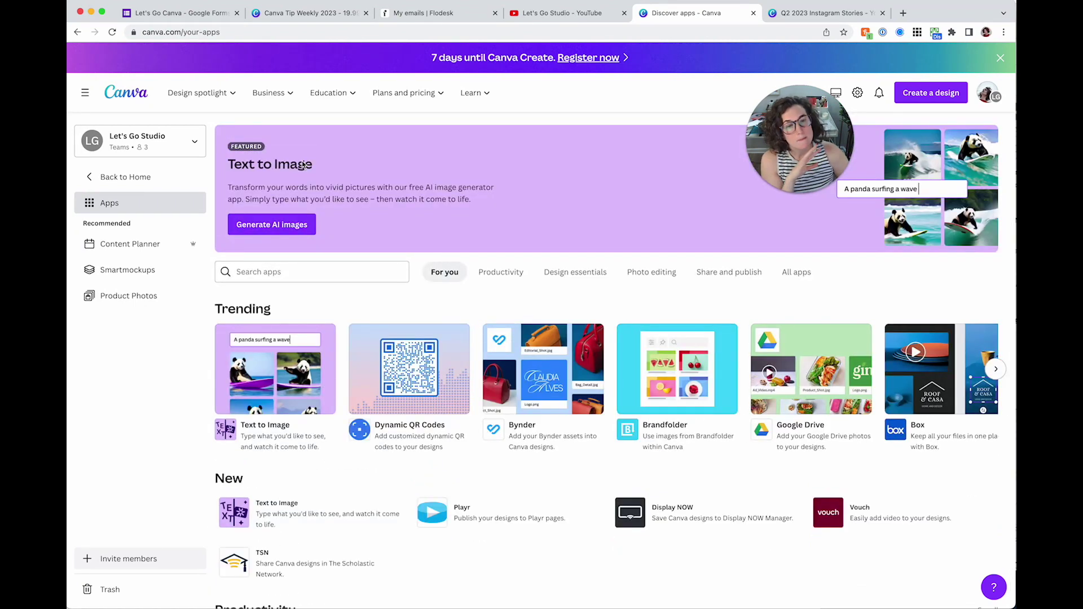